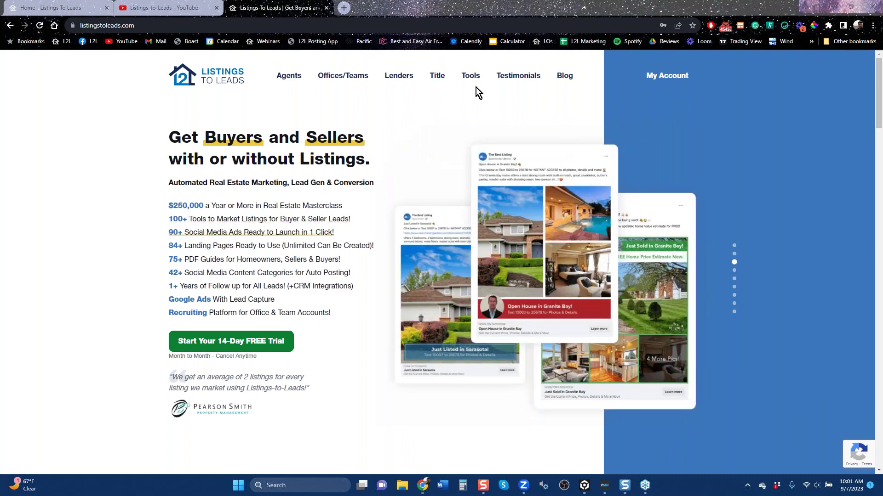
# Step: Enter the account area, close the duplicate Home browser tab, and open the Listings page
pyautogui.click(664, 77)
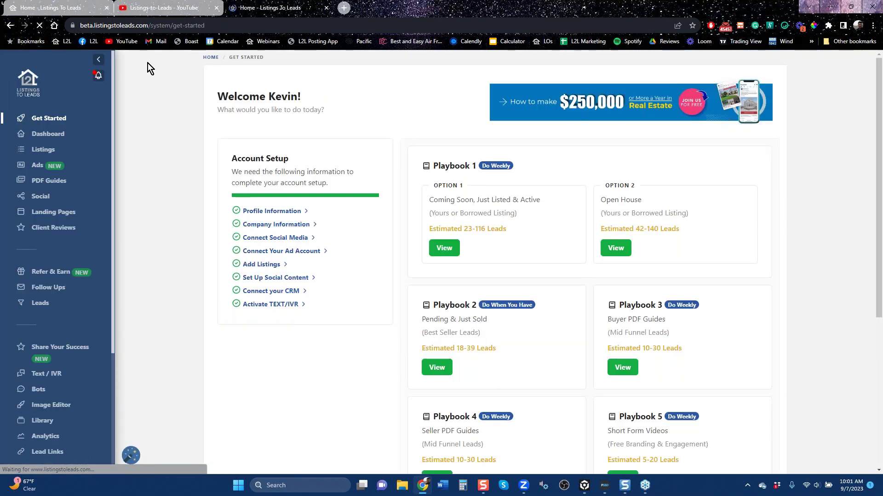
pyautogui.click(108, 8)
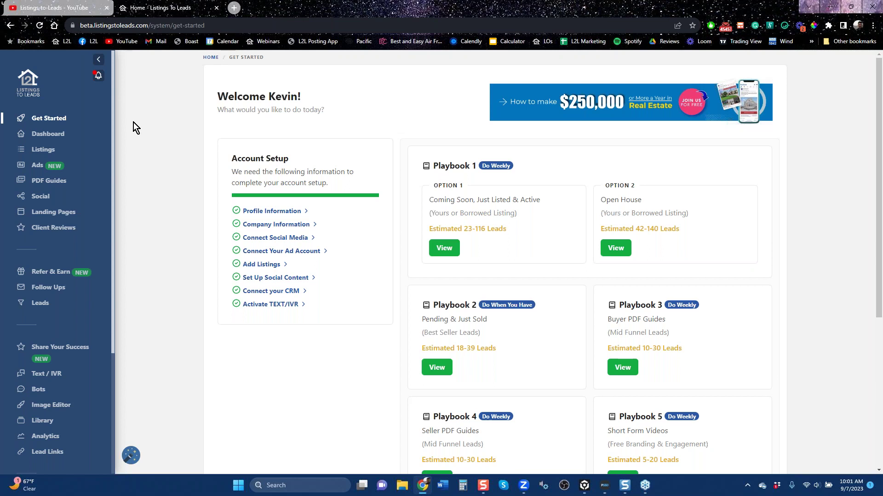
pyautogui.click(48, 155)
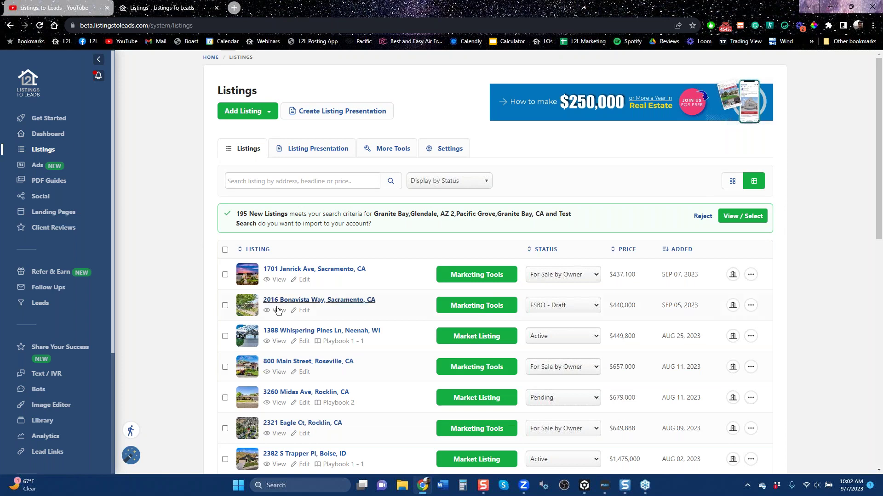
# Step: Open the Facebook & Instagram Ads setup for the active Neenah, WI listing
pyautogui.click(475, 341)
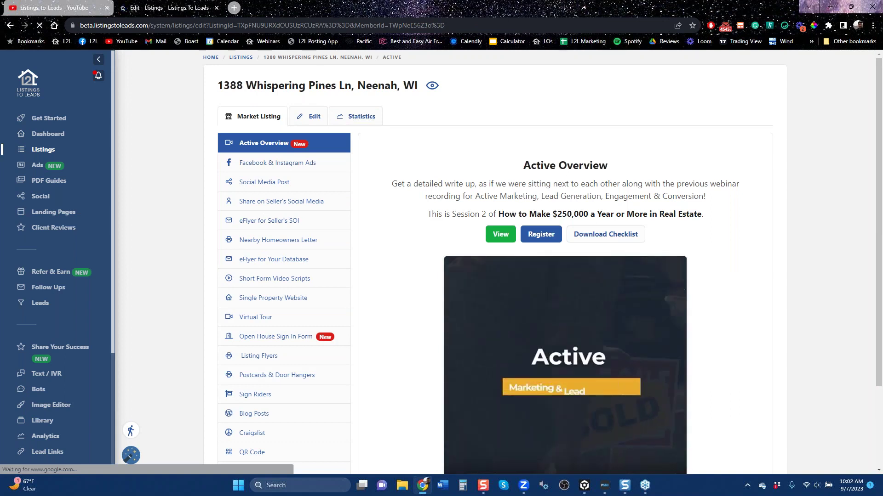
pyautogui.click(280, 163)
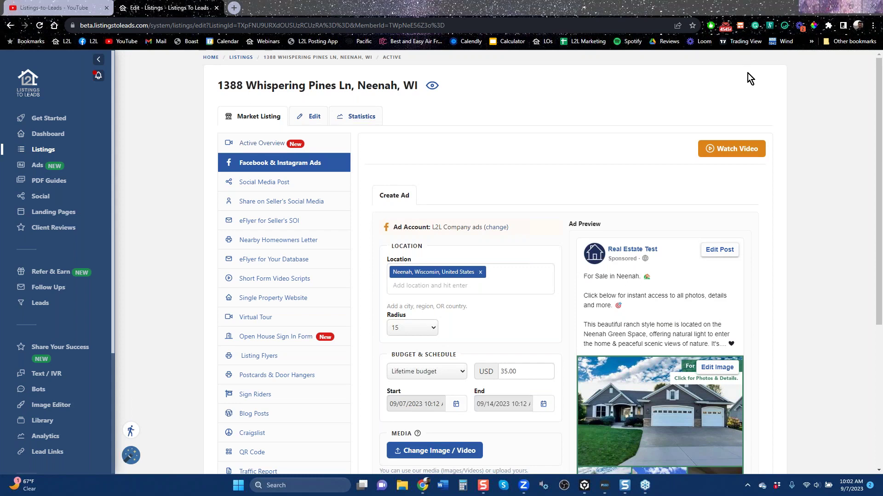
# Step: Set the Checker Plus for Gmail extension to Do Not Disturb for 2 hours
pyautogui.rightClick(725, 28)
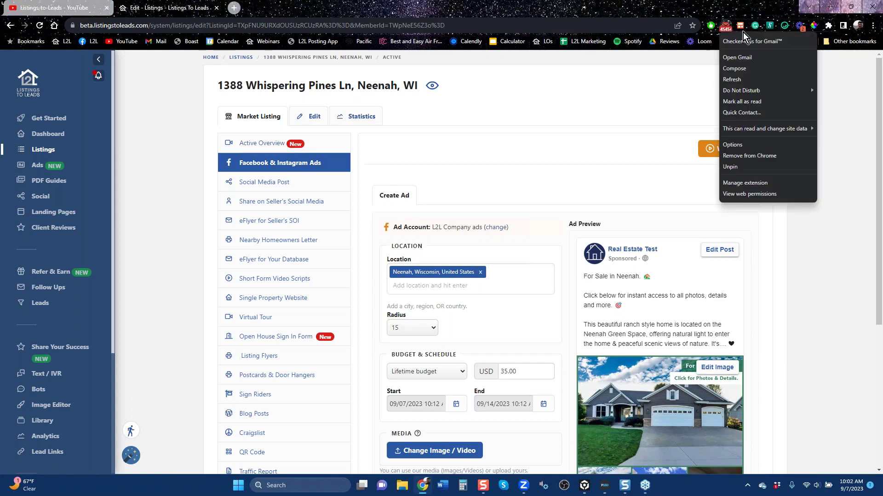
pyautogui.press('Escape')
pyautogui.rightClick(729, 31)
pyautogui.moveTo(747, 92)
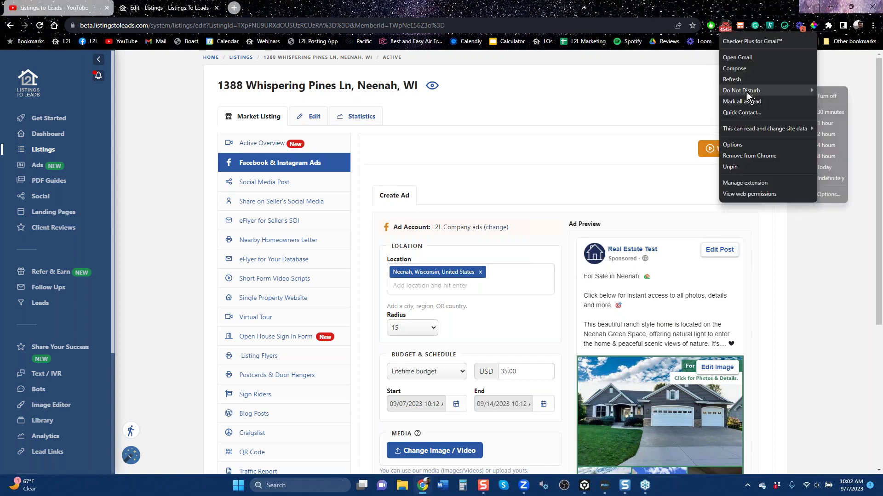
pyautogui.click(833, 136)
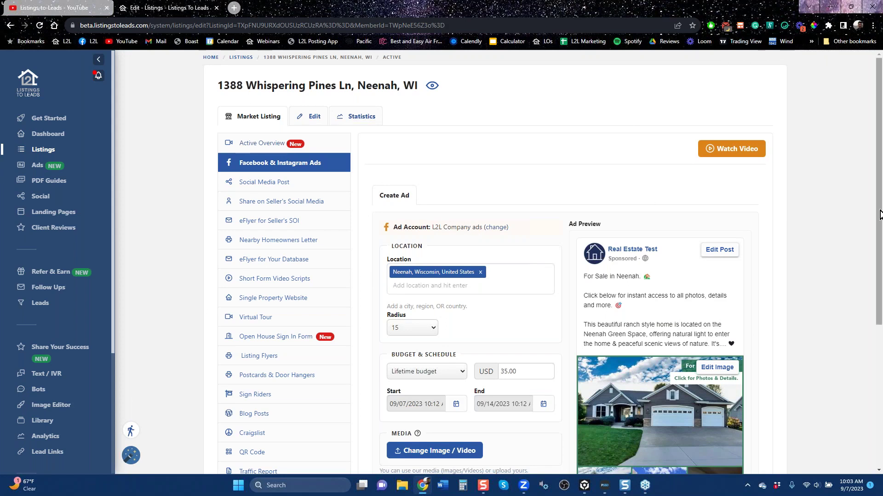
# Step: Review the ad's location, radius, budget, schedule and media settings along with the ad preview
pyautogui.scroll(-1, 881, 274)
pyautogui.scroll(-1, 881, 274)
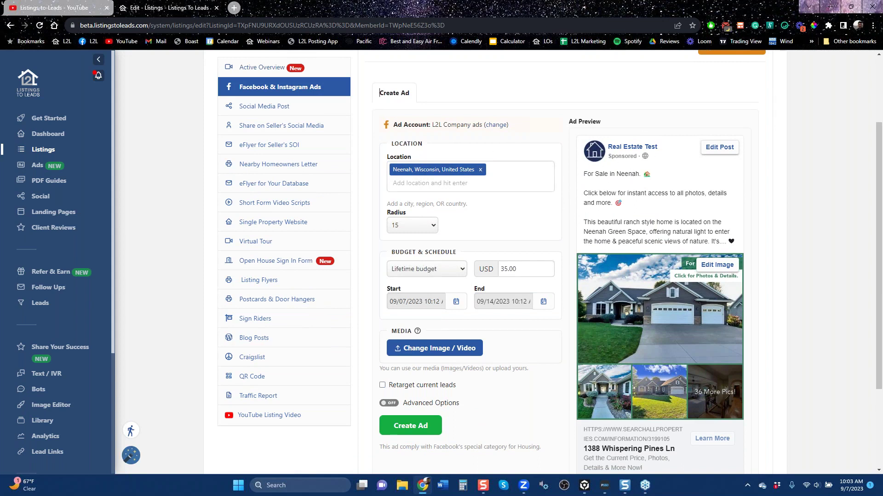
pyautogui.scroll(3, 250, 126)
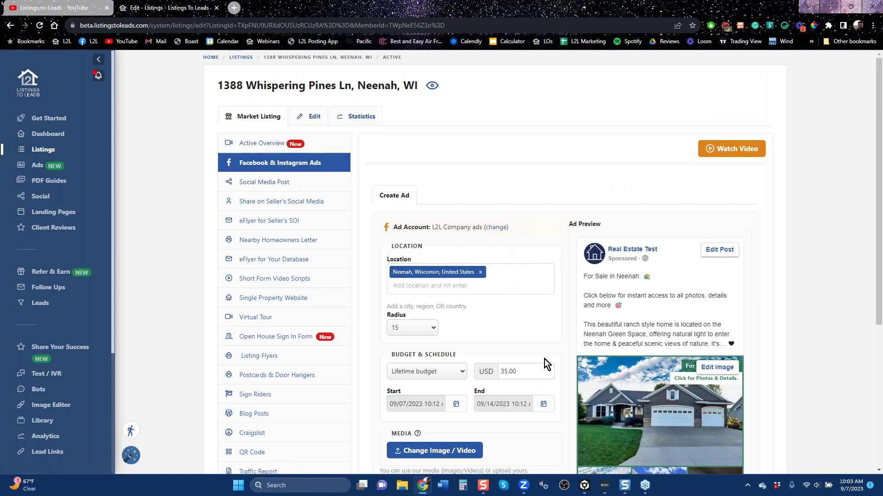
pyautogui.scroll(-5, 544, 360)
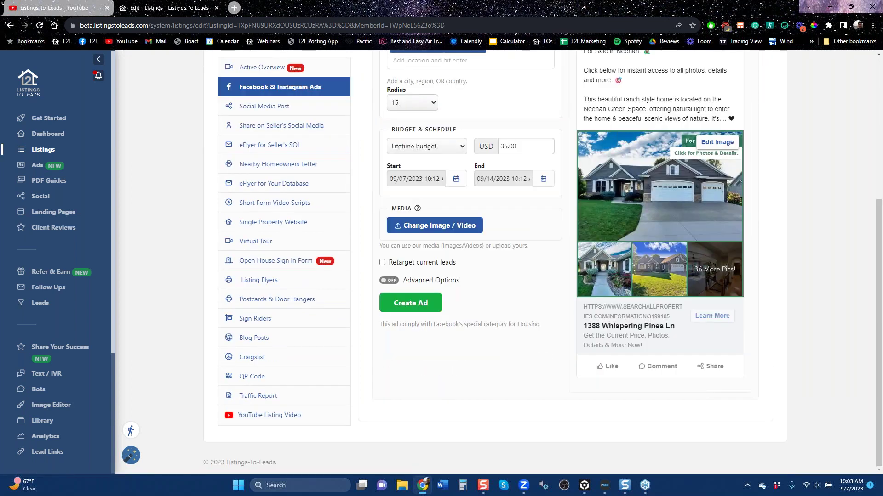
pyautogui.click(415, 308)
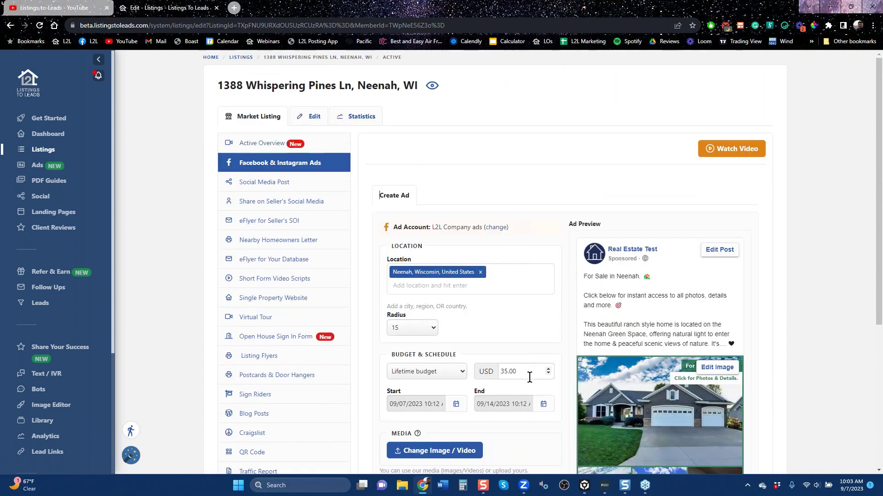
pyautogui.click(530, 377)
pyautogui.doubleClick(505, 374)
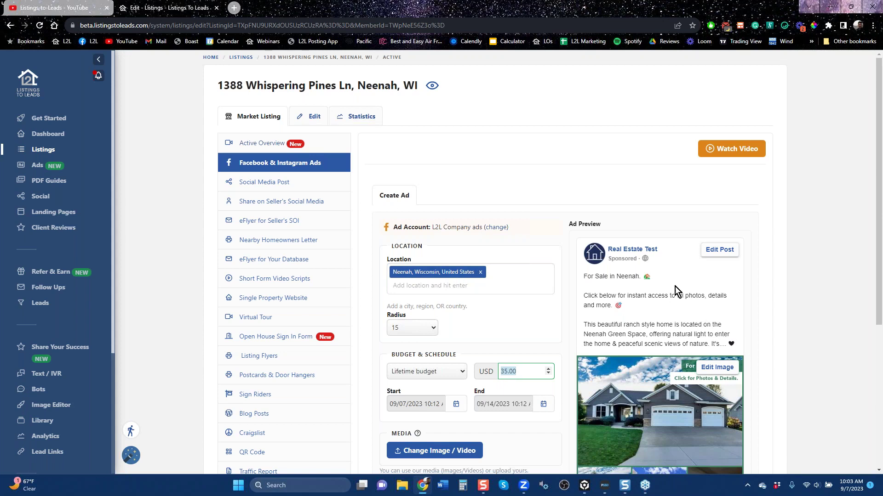
# Step: Add "Great schools!" after "For Sale in Neenah." in the ad's post text, correcting the spelling of "schools"
pyautogui.click(662, 292)
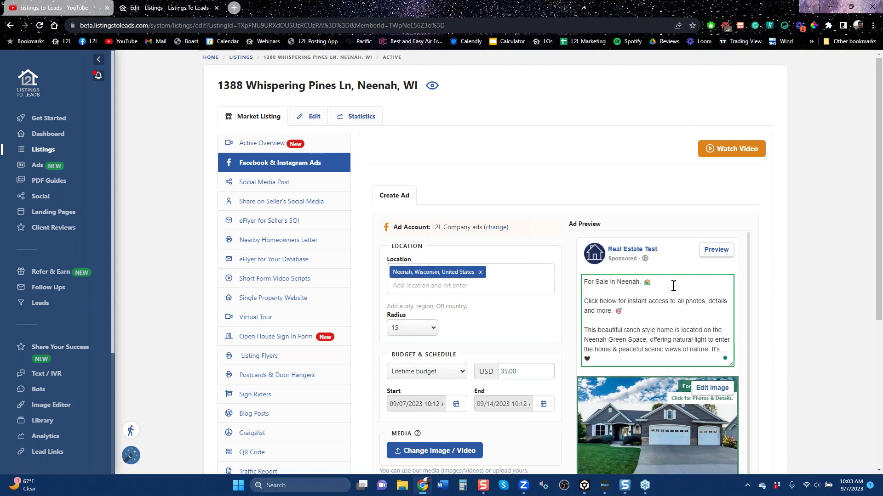
pyautogui.write('Great schools!')
pyautogui.moveTo(674, 281)
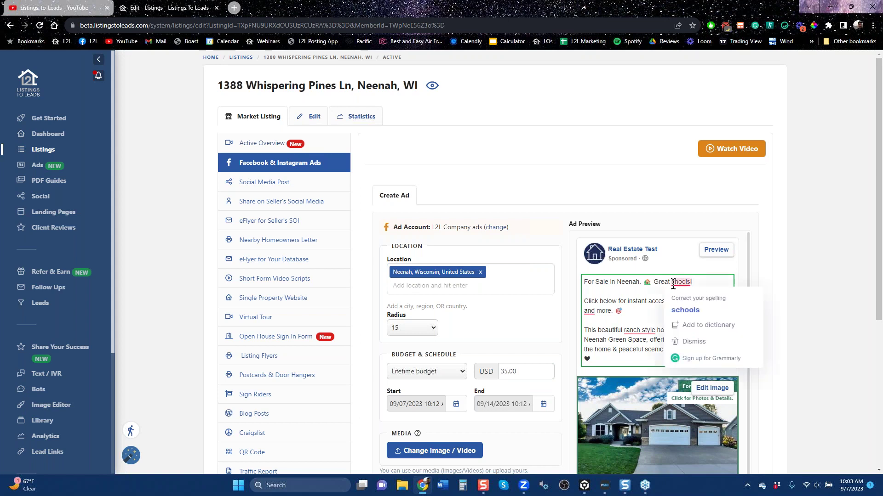
pyautogui.click(684, 311)
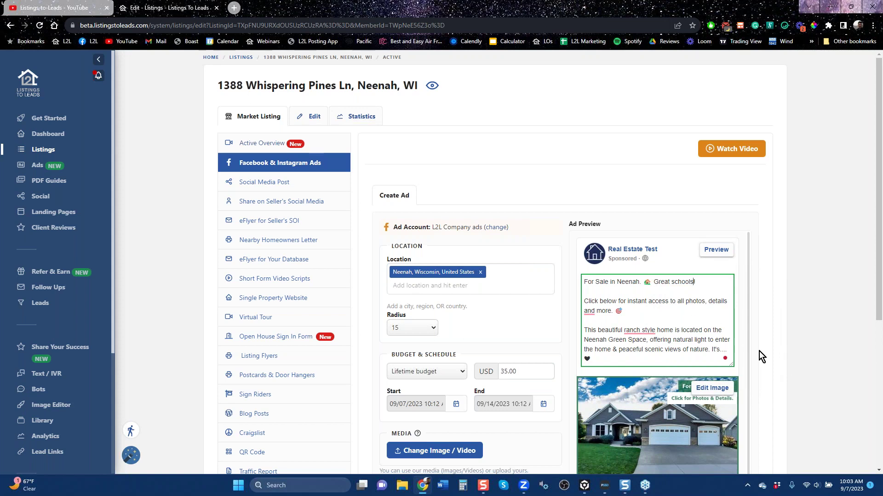
pyautogui.scroll(-1, 749, 381)
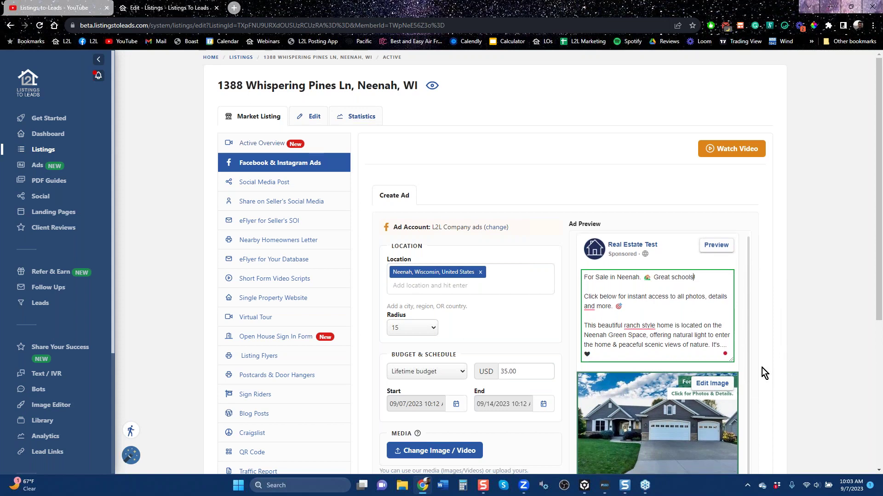
pyautogui.scroll(-5, 762, 368)
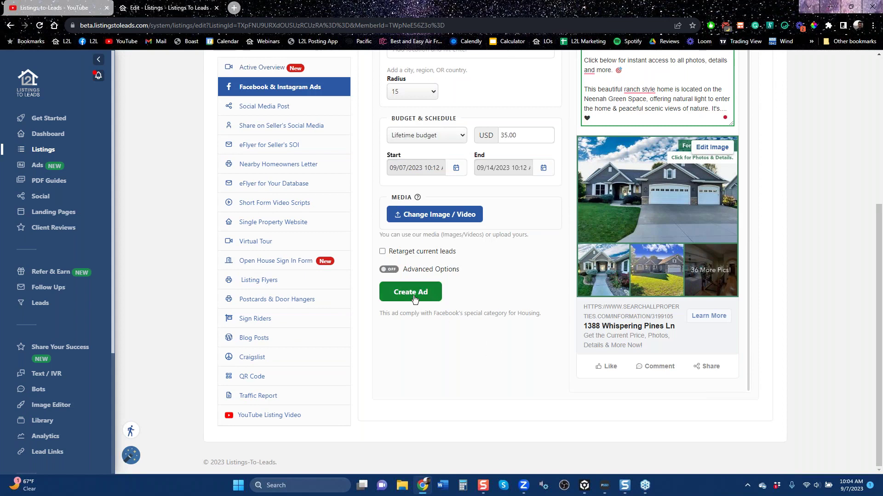
# Step: Switch to Facebook in a new browser tab and browse the posts in the home feed
pyautogui.click(234, 7)
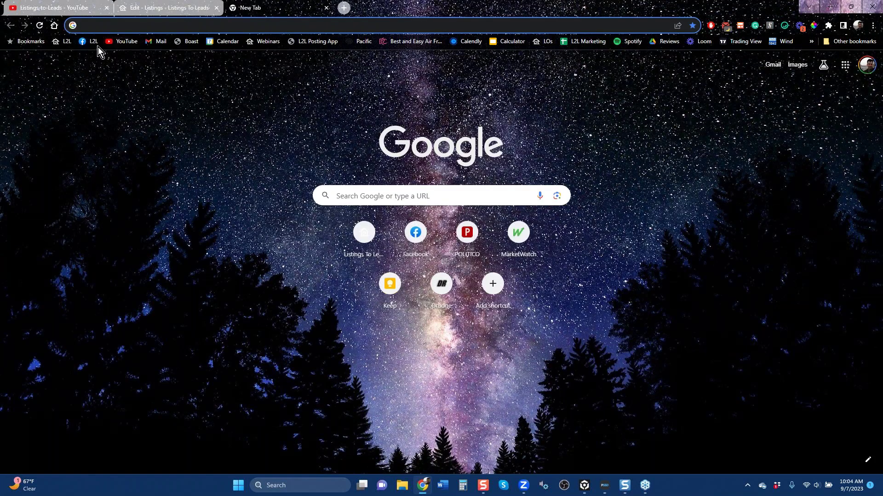
pyautogui.click(97, 46)
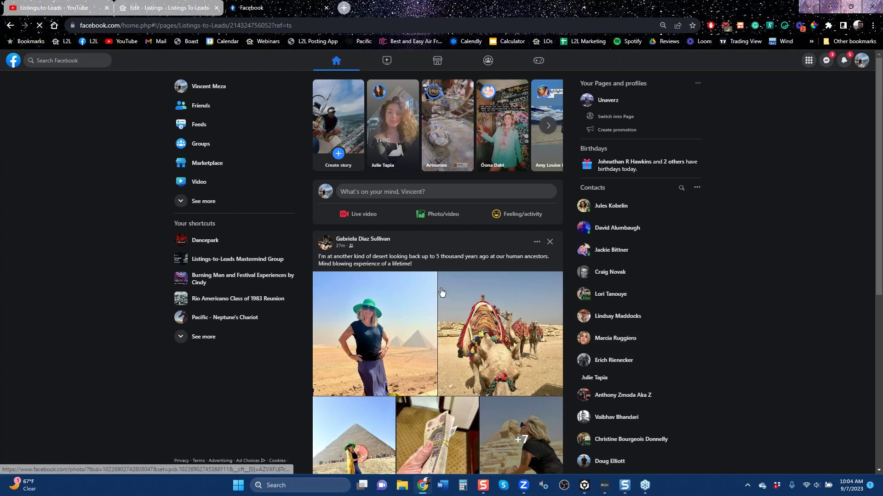
pyautogui.scroll(-6, 440, 329)
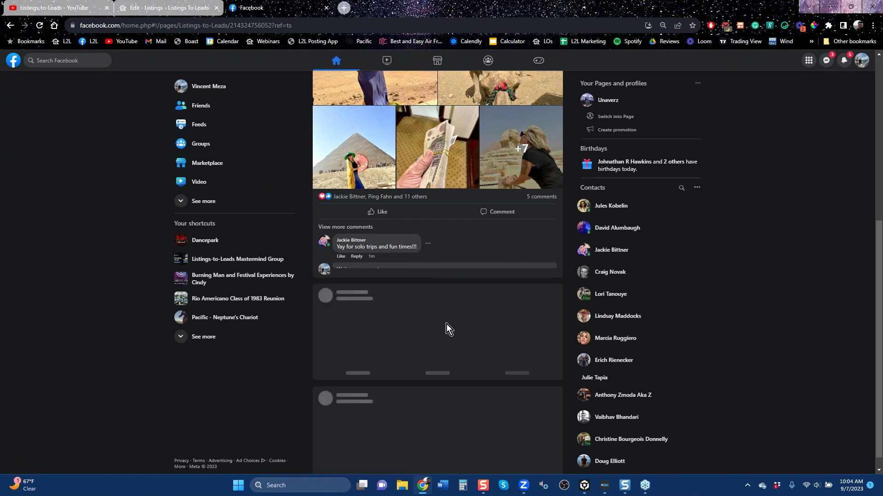
pyautogui.scroll(3, 448, 324)
pyautogui.scroll(3, 448, 324)
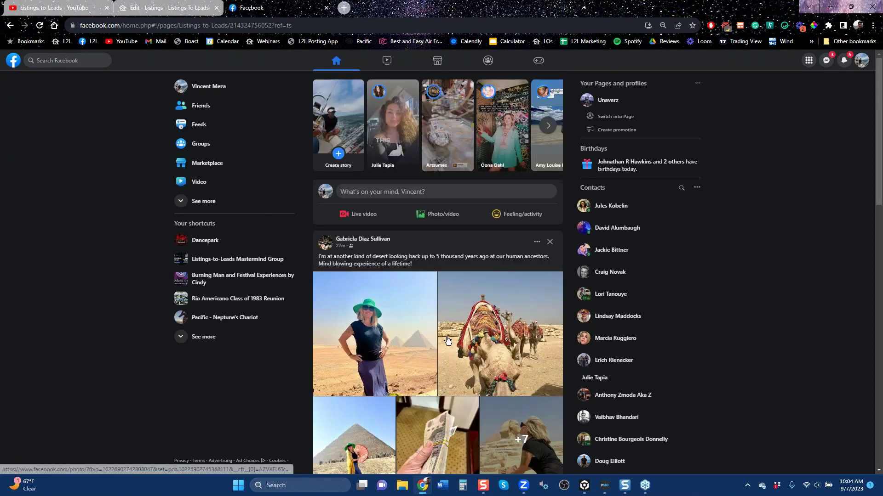
pyautogui.scroll(-12, 450, 339)
pyautogui.scroll(-15, 450, 339)
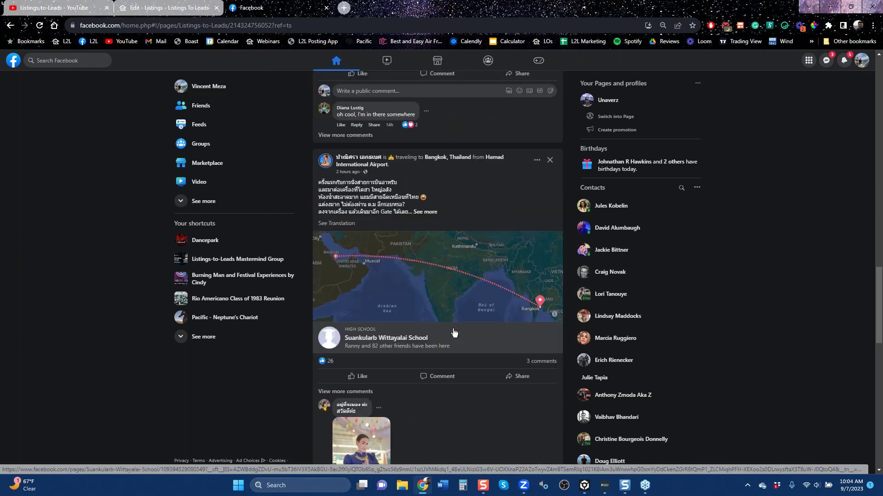
pyautogui.scroll(-6, 453, 332)
pyautogui.scroll(-15, 454, 331)
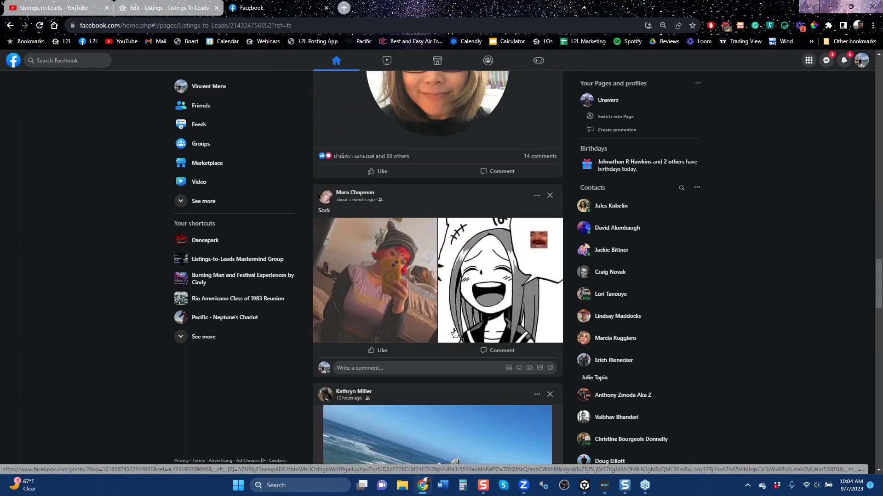
pyautogui.scroll(-5, 453, 332)
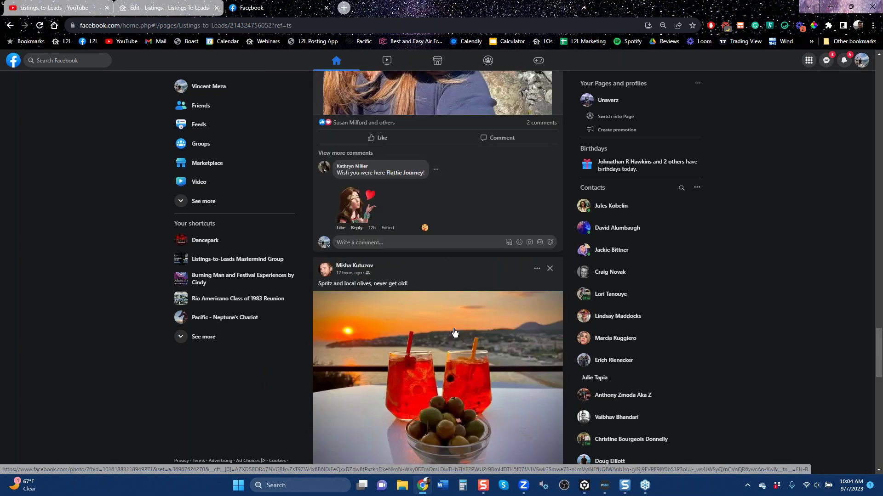
pyautogui.scroll(-10, 454, 332)
pyautogui.scroll(-4, 453, 332)
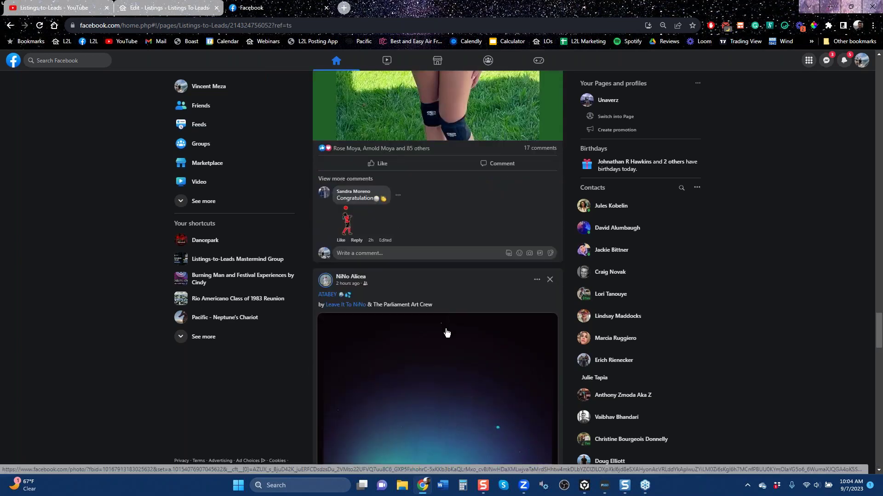
pyautogui.scroll(-3, 446, 333)
pyautogui.scroll(-3, 446, 332)
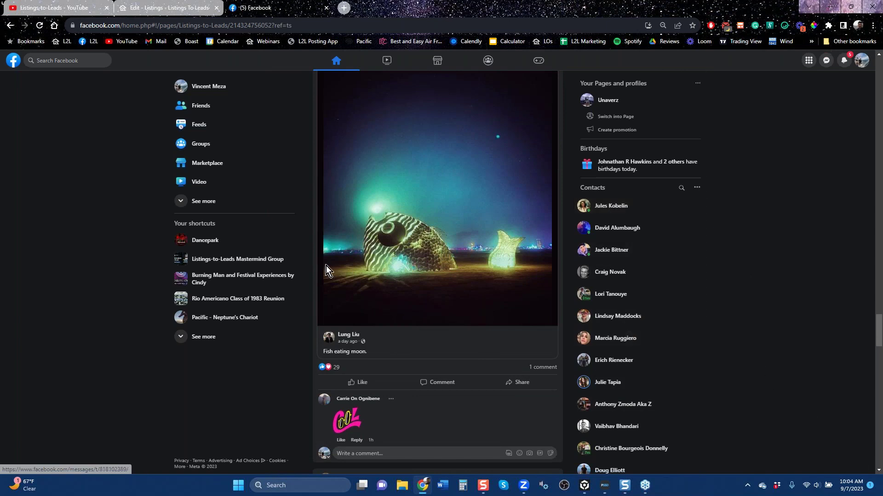
# Step: Return to the Neenah listing's ad setup and set the location radius to 30
pyautogui.click(166, 8)
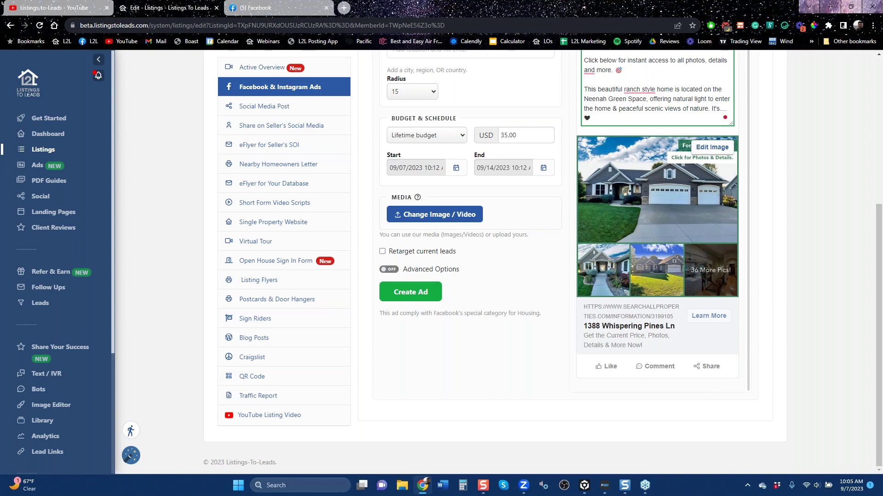
pyautogui.moveTo(879, 328); pyautogui.dragTo(881, 284)
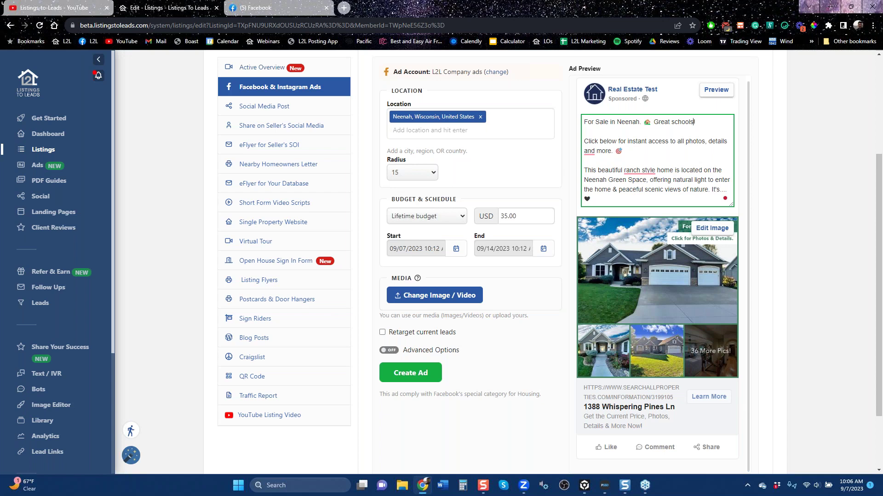
pyautogui.click(432, 175)
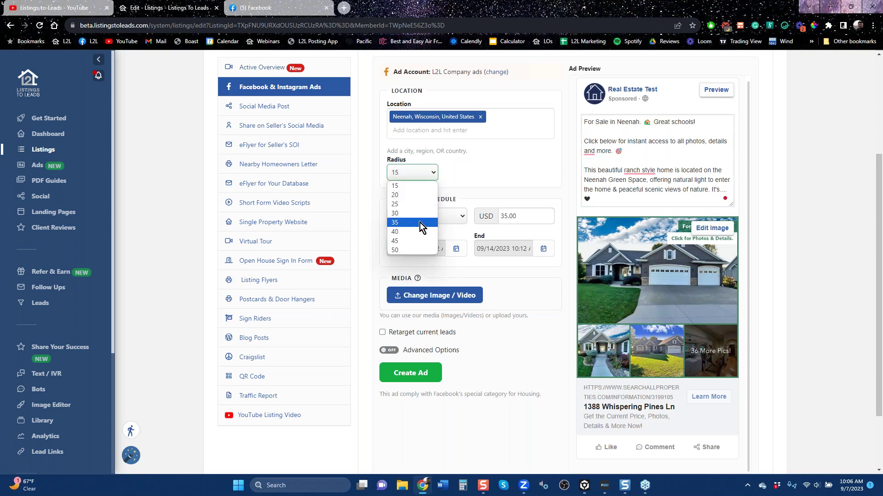
pyautogui.click(420, 215)
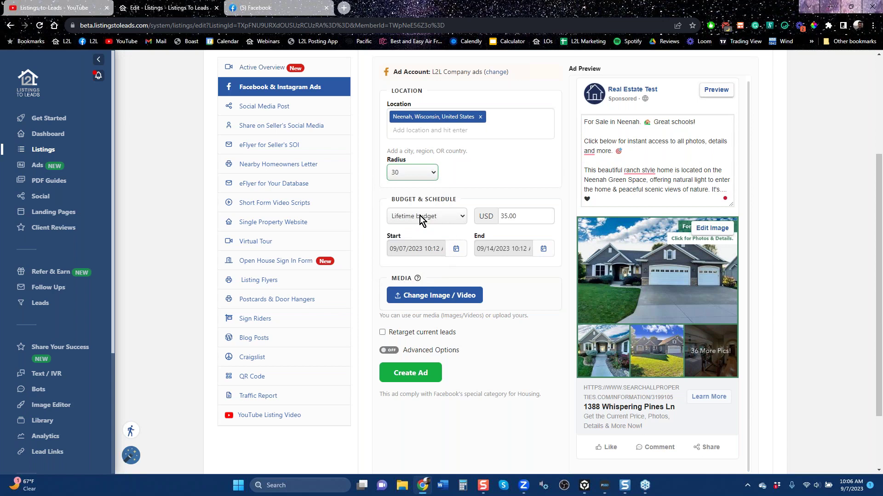
# Step: Set the ad's lifetime budget to 100 USD
pyautogui.click(520, 217)
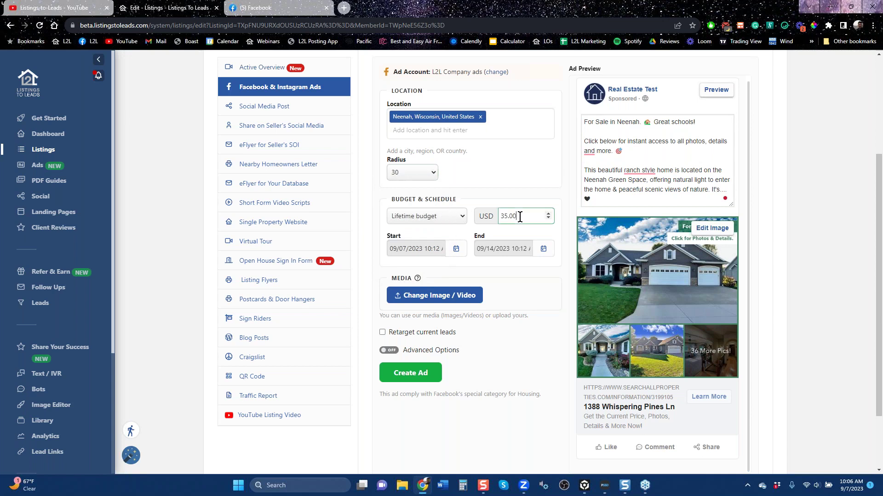
pyautogui.moveTo(520, 217); pyautogui.dragTo(492, 213)
pyautogui.write('100')
# Step: Enable the ad's Advanced Options and look over the instant form, pages and ad text settings
pyautogui.click(550, 353)
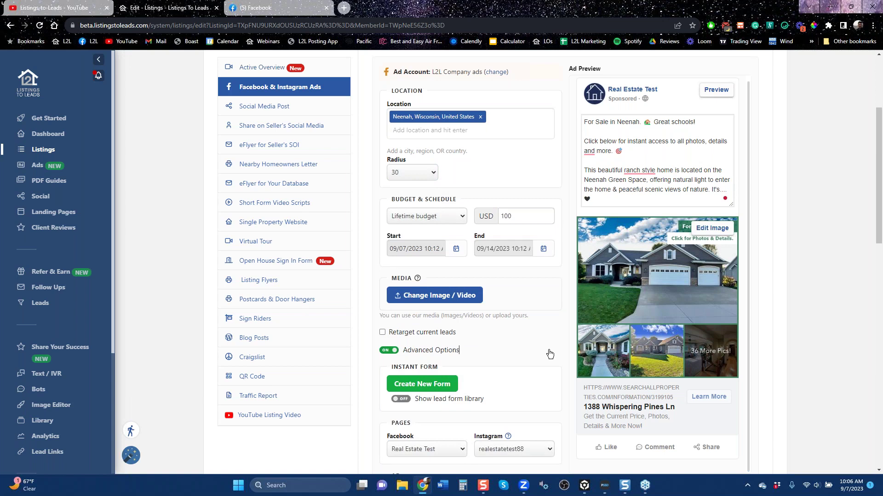
pyautogui.scroll(-6, 456, 177)
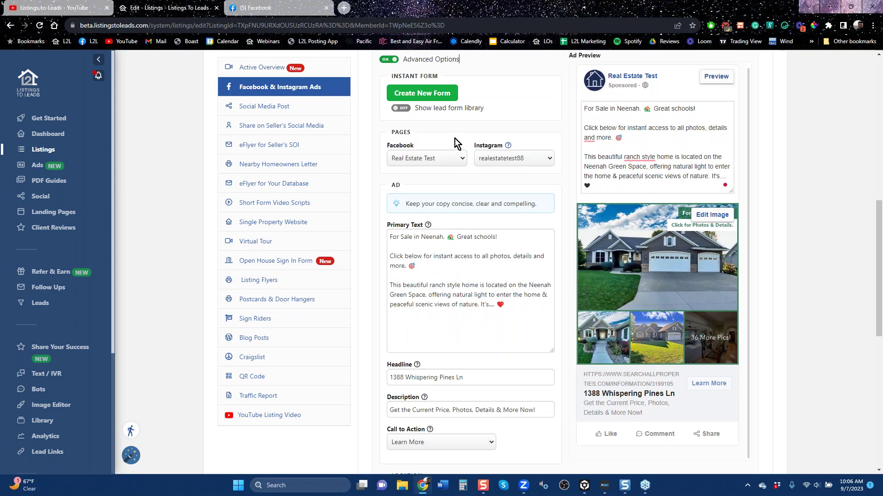
pyautogui.scroll(6, 458, 148)
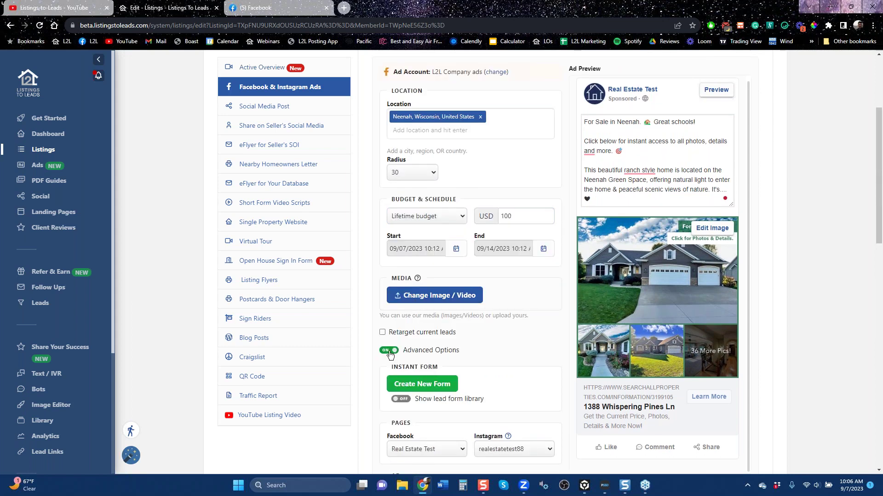
# Step: Review the listing ad's Advanced Options, including pages, ad text, interests, placements and tracking, along with its location and budget settings
pyautogui.click(390, 352)
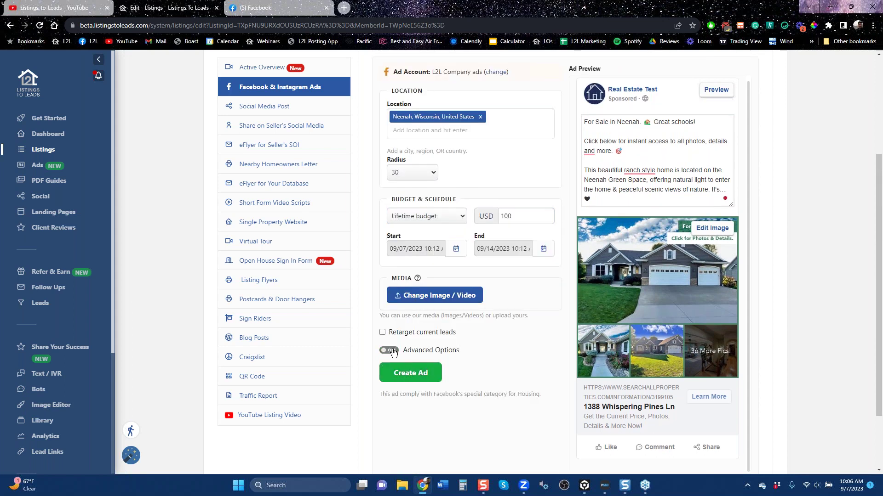
pyautogui.click(390, 351)
pyautogui.scroll(-6, 506, 230)
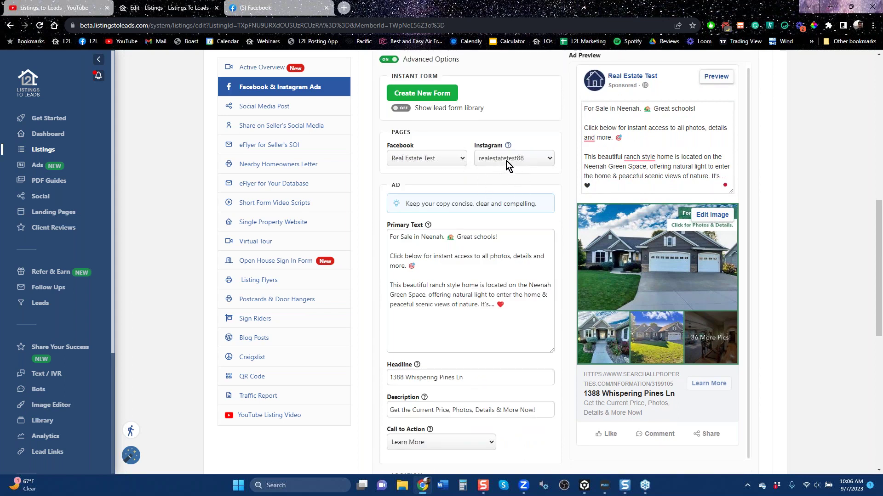
pyautogui.scroll(-6, 511, 321)
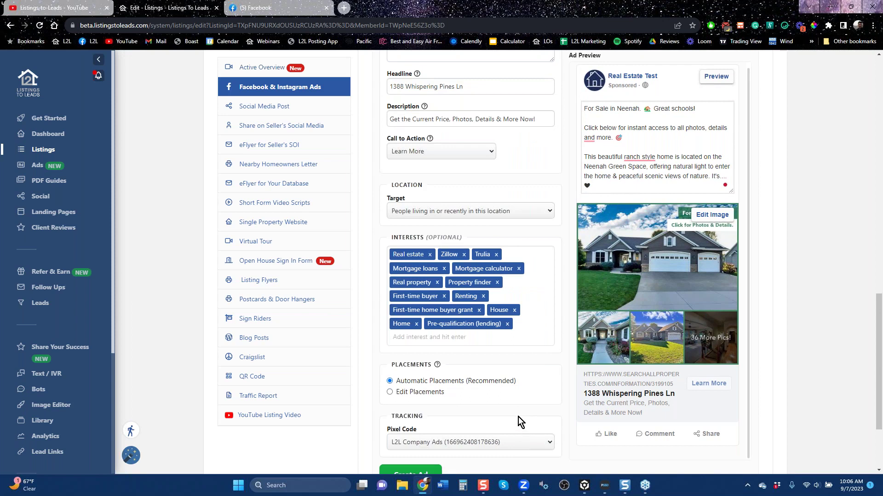
pyautogui.scroll(-2, 519, 410)
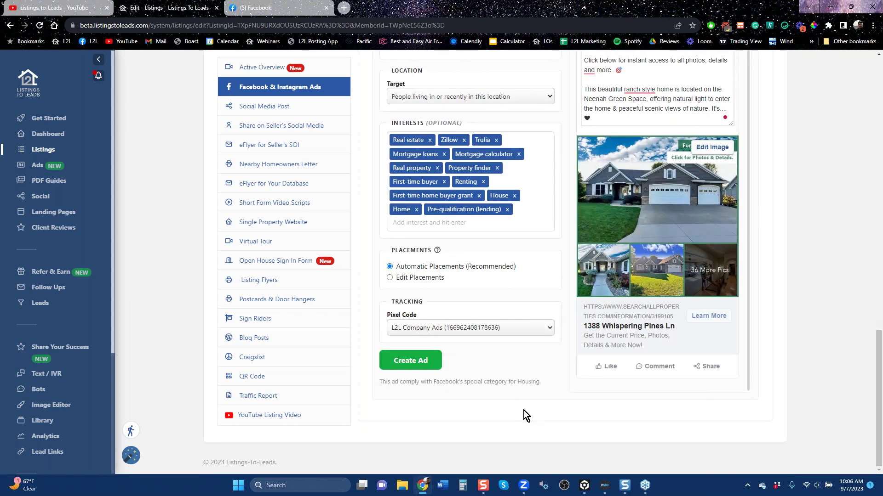
pyautogui.scroll(3, 523, 410)
pyautogui.scroll(4, 796, 339)
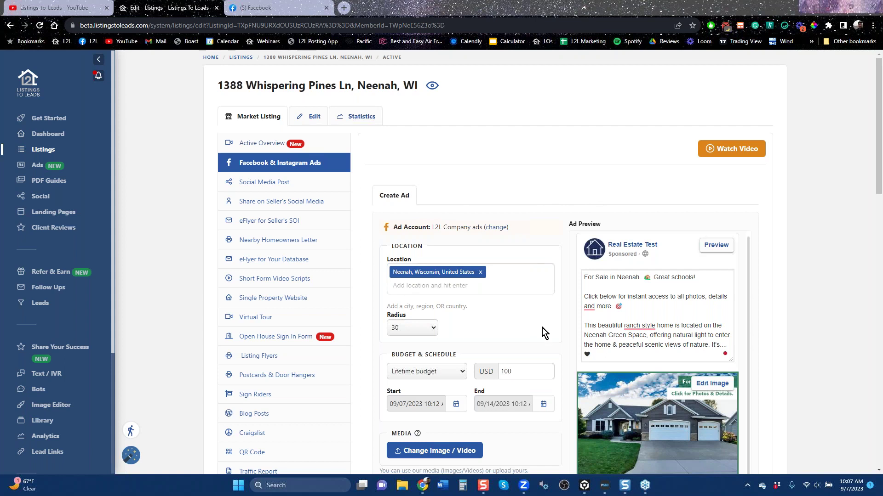
pyautogui.scroll(-6, 544, 329)
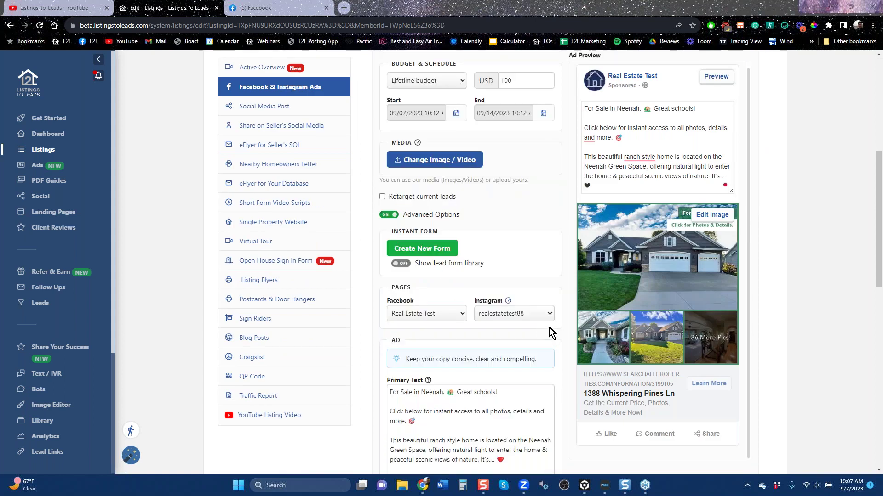
pyautogui.scroll(6, 550, 327)
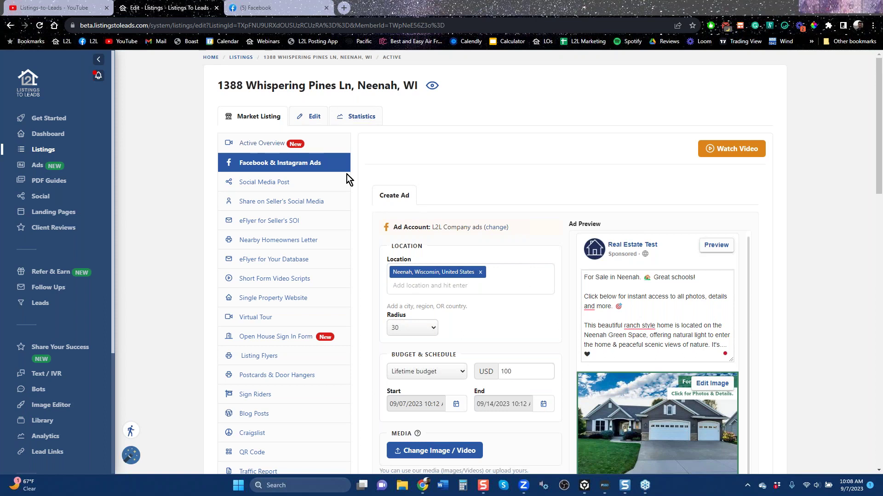
# Step: Look over the Grab Listing form from the listings overview, close it without grabbing anything and go to the Ads page
pyautogui.click(10, 27)
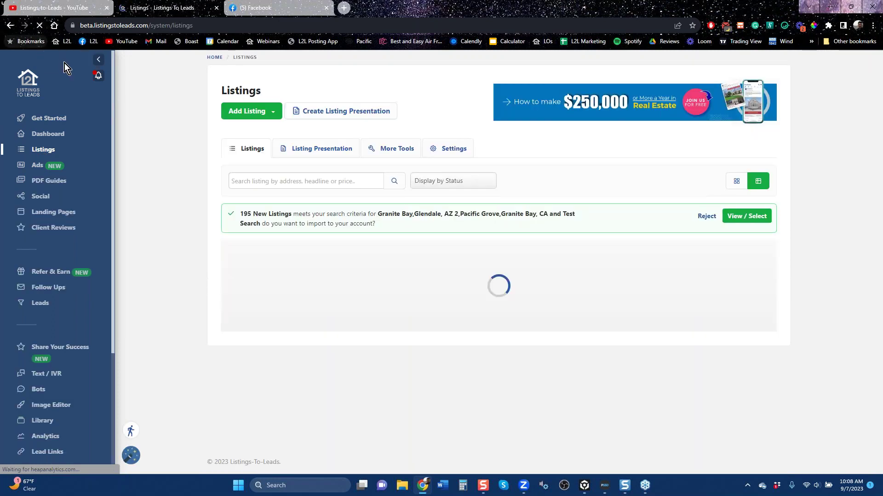
pyautogui.click(267, 116)
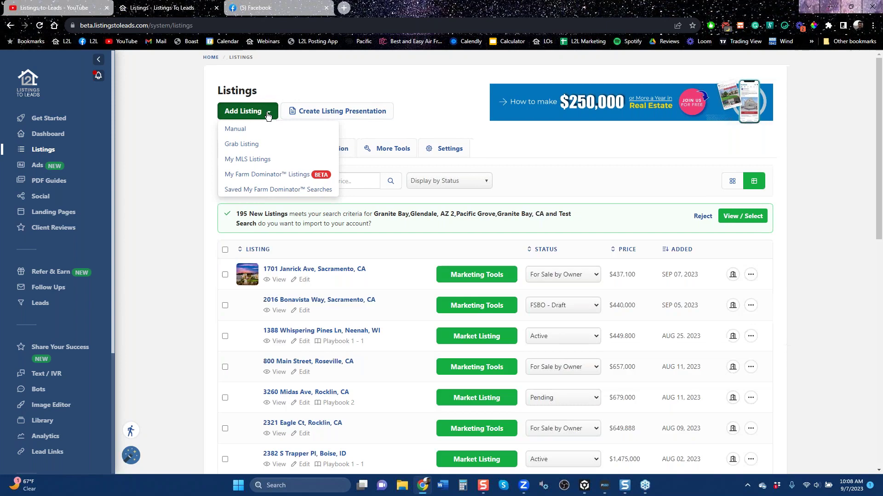
pyautogui.click(259, 145)
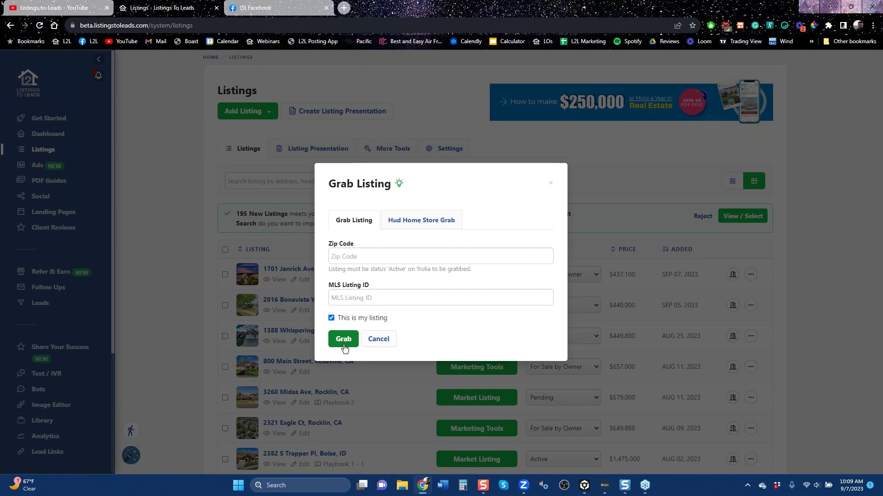
pyautogui.click(552, 188)
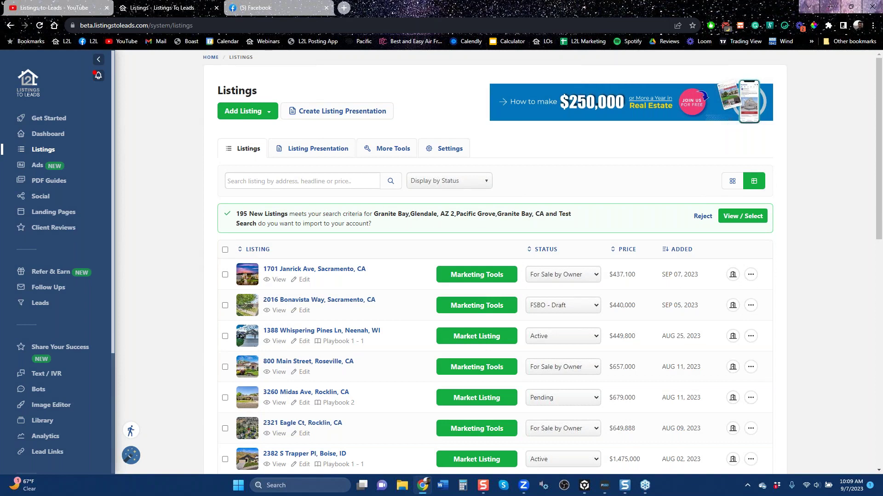
pyautogui.click(40, 167)
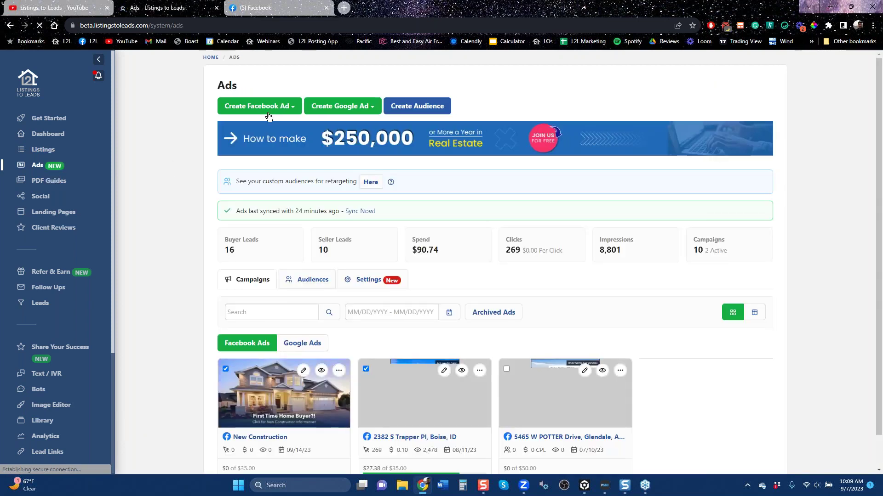
pyautogui.click(281, 107)
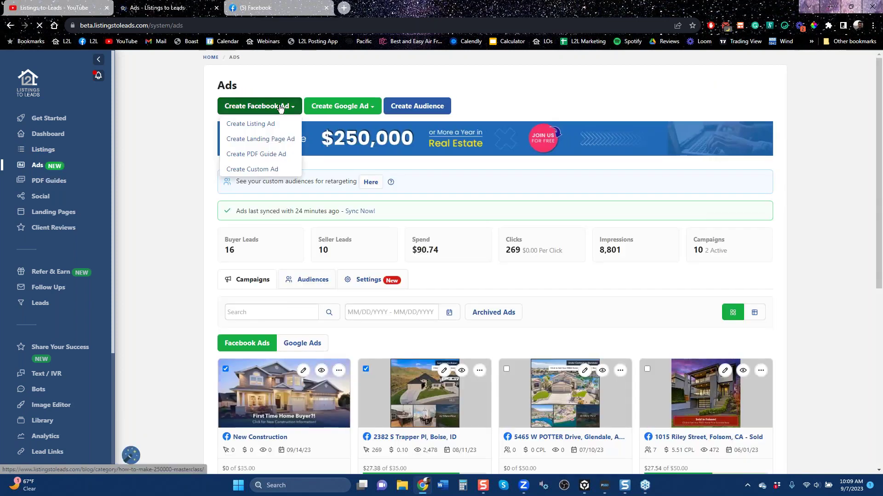
pyautogui.click(266, 139)
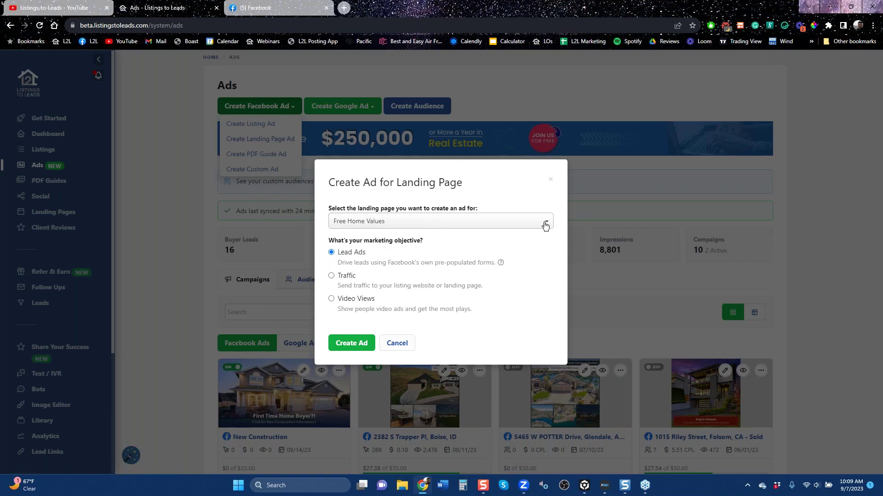
pyautogui.click(550, 179)
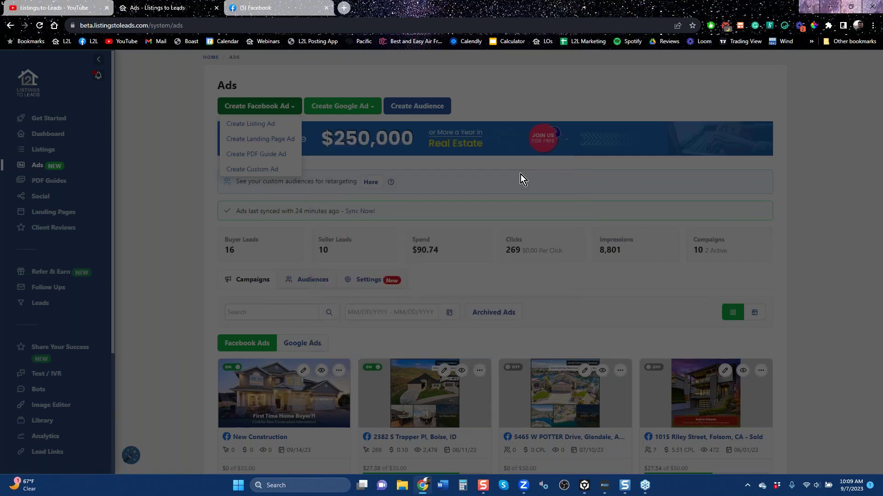
pyautogui.click(39, 26)
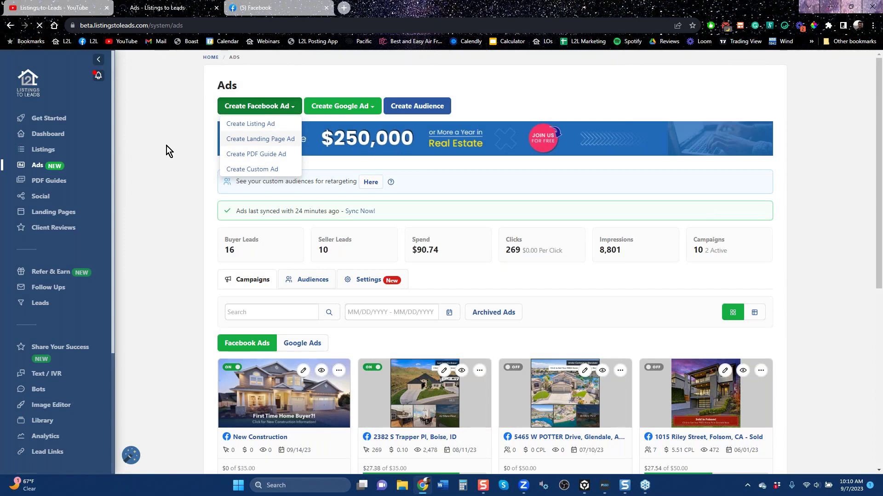
pyautogui.click(267, 142)
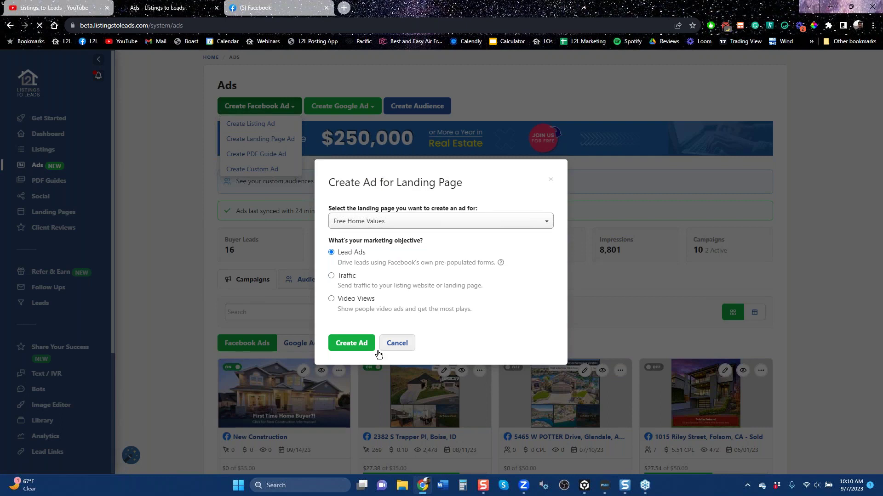
pyautogui.click(401, 345)
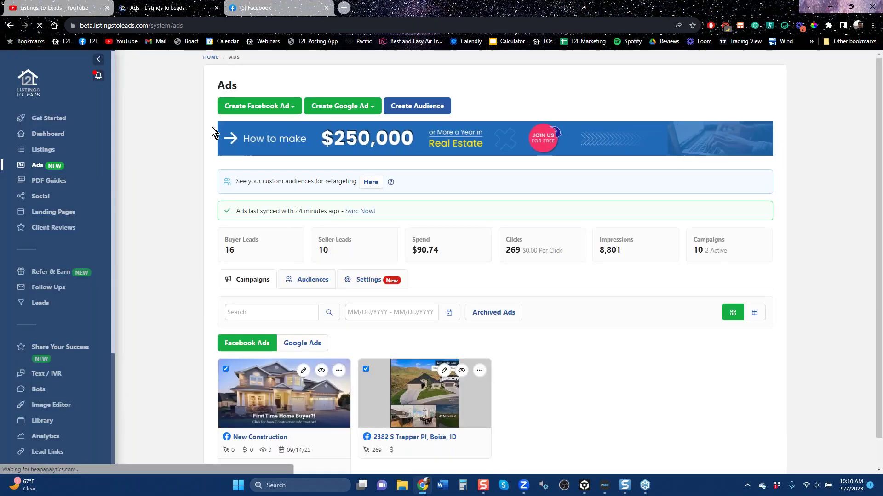
# Step: Create a Facebook landing page ad for the New Construction page with Lead Ads as the marketing objective
pyautogui.click(283, 108)
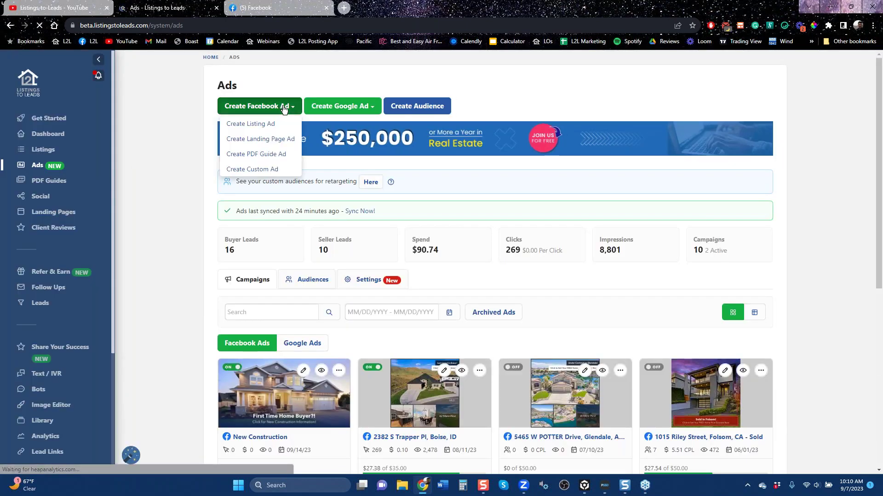
pyautogui.click(267, 141)
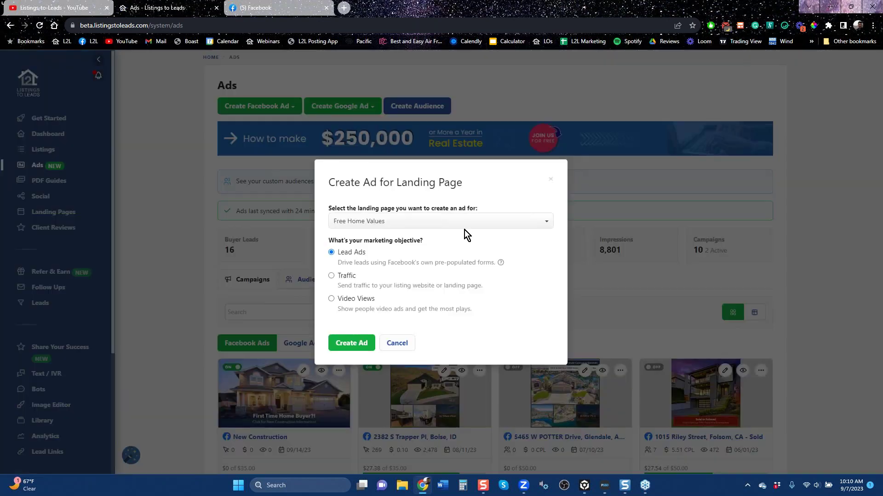
pyautogui.click(423, 221)
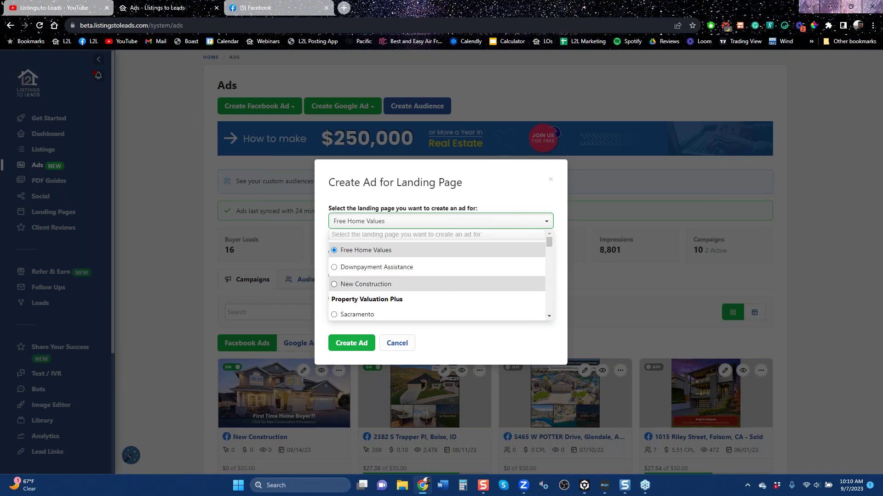
pyautogui.moveTo(551, 244); pyautogui.dragTo(551, 250)
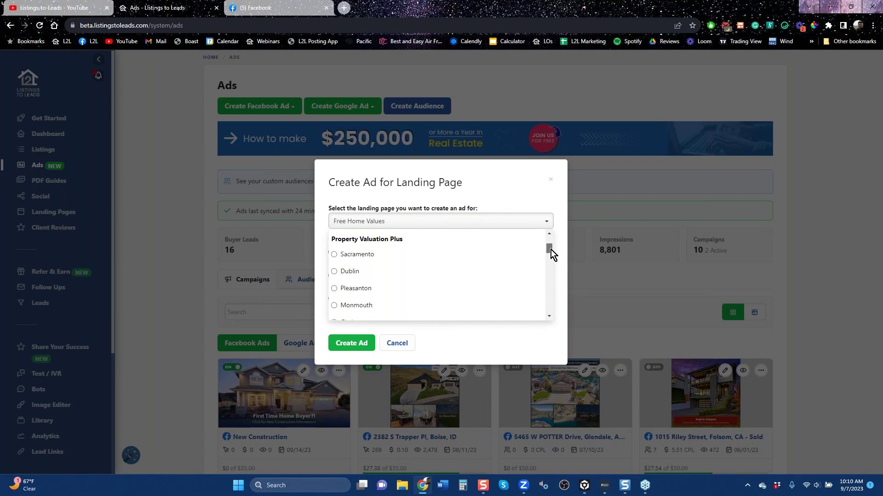
pyautogui.moveTo(551, 250)
pyautogui.mouseDown()
pyautogui.moveTo(550, 301)
pyautogui.moveTo(548, 238)
pyautogui.mouseUp()
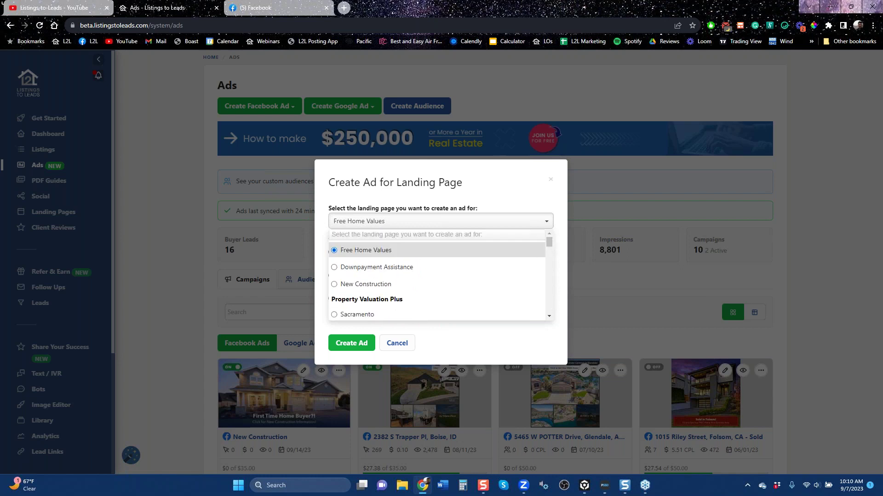
pyautogui.click(336, 286)
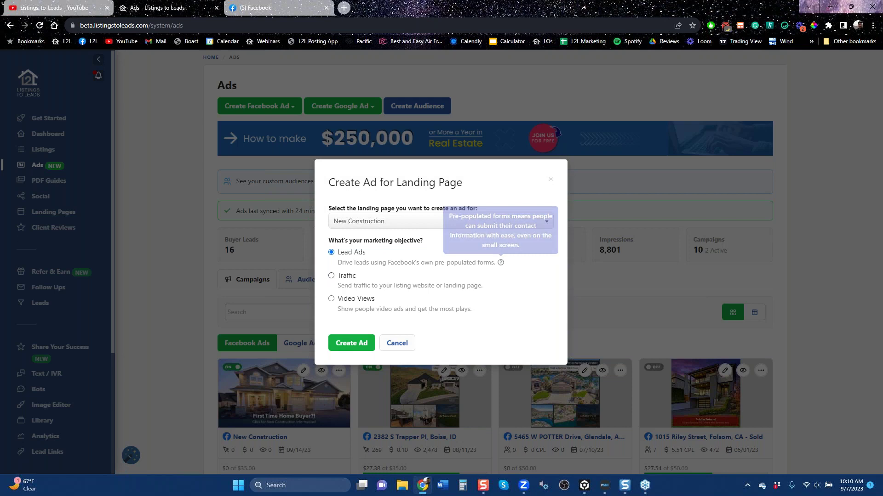
pyautogui.click(359, 344)
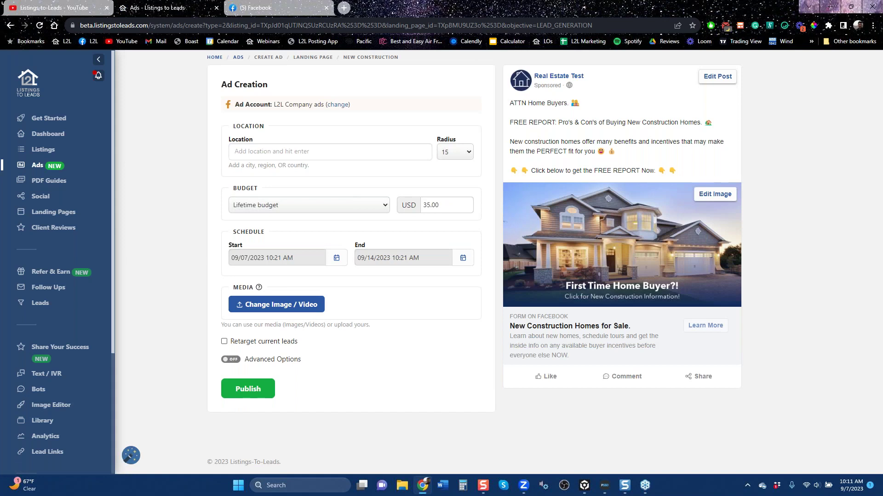
# Step: Add Olympia, Washington, United States as the New Construction ad's target location
pyautogui.click(293, 150)
pyautogui.write('olyn')
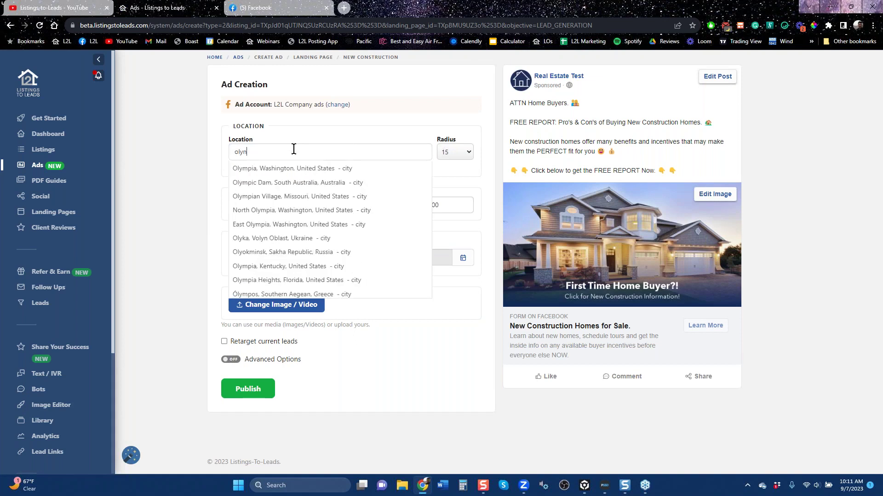
pyautogui.press('Down')
pyautogui.press('Return')
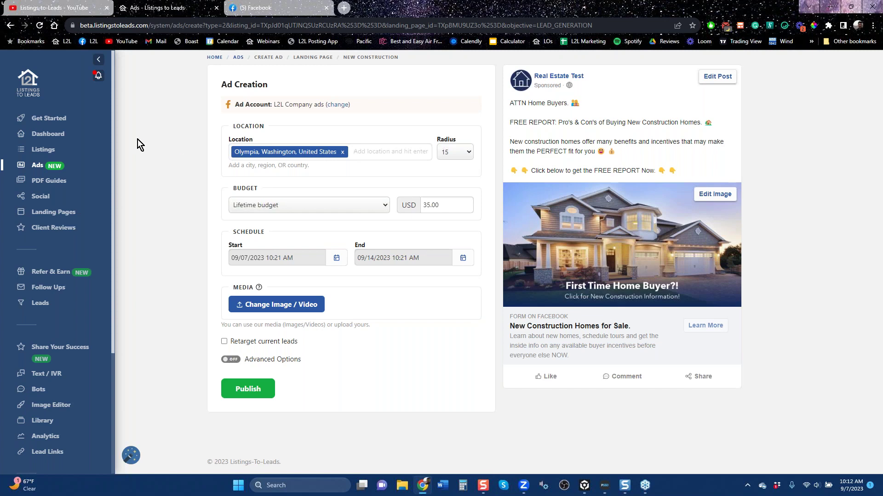
# Step: Leave the unpublished ad for the listings overview and look over the available ways to add a listing
pyautogui.click(11, 29)
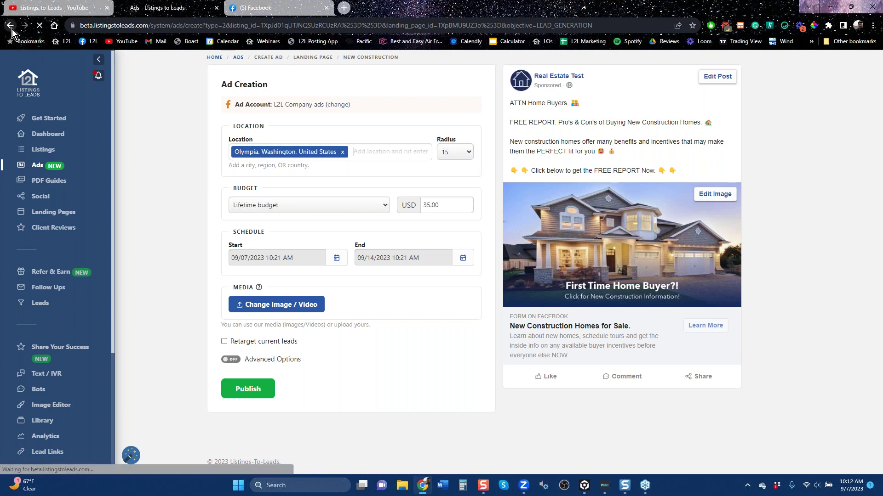
pyautogui.click(251, 111)
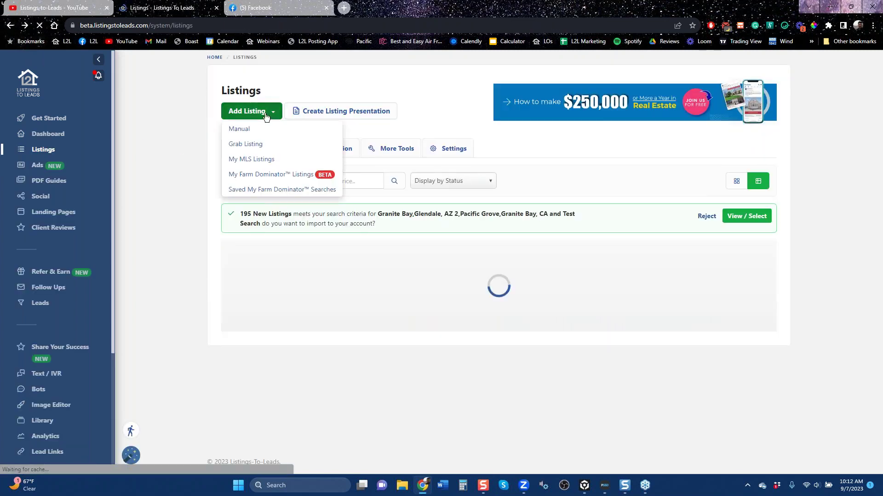
pyautogui.click(175, 154)
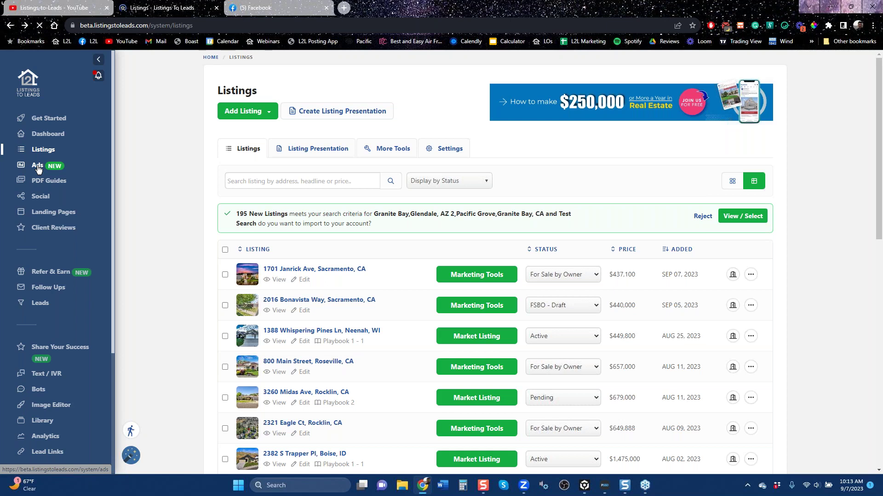
# Step: Start a Facebook PDF guide ad from the Ads page and filter the guides by buyer and by seller
pyautogui.click(53, 164)
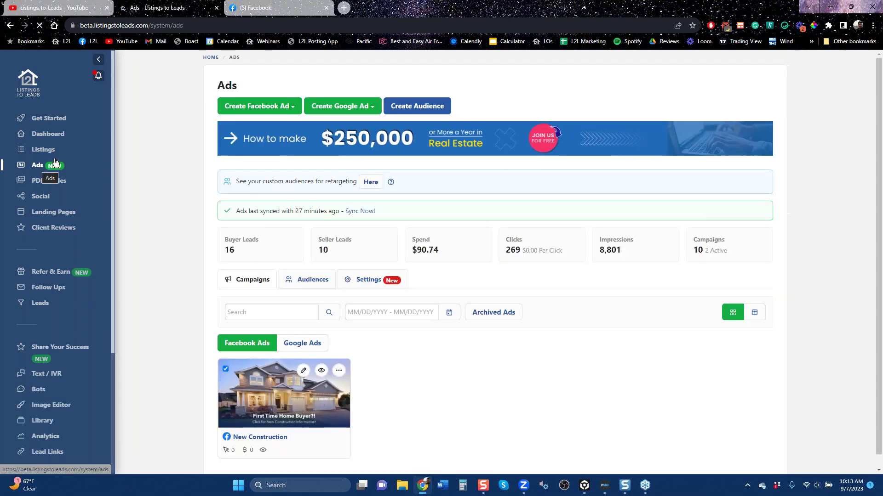
pyautogui.click(288, 110)
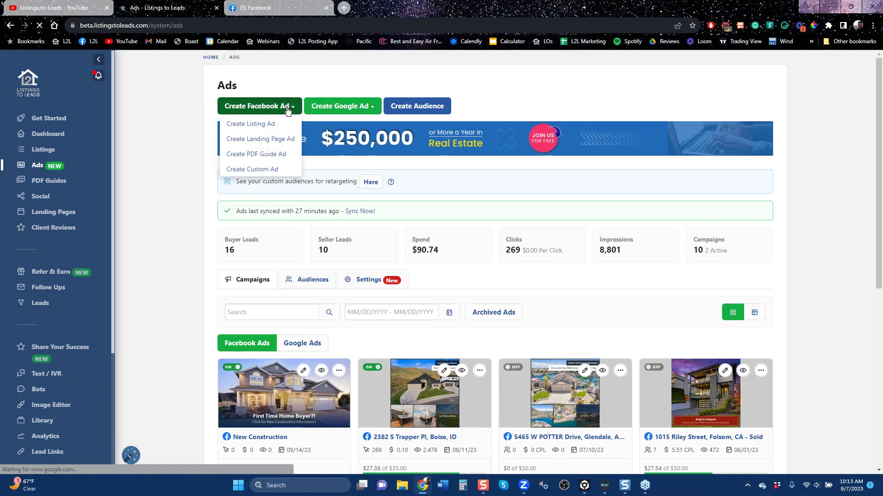
pyautogui.click(256, 154)
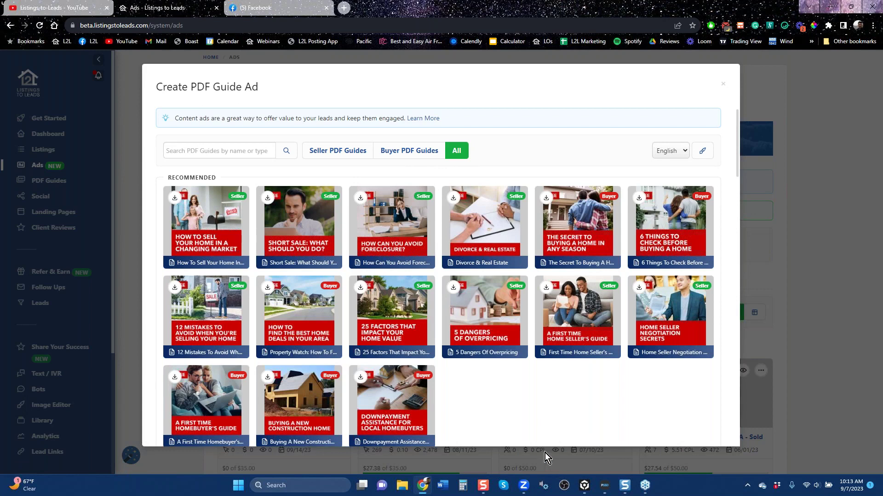
pyautogui.click(409, 154)
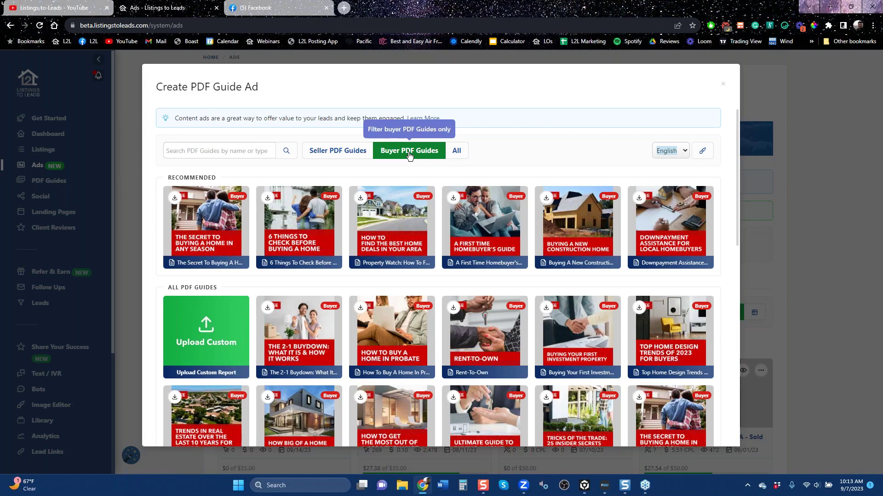
pyautogui.click(336, 153)
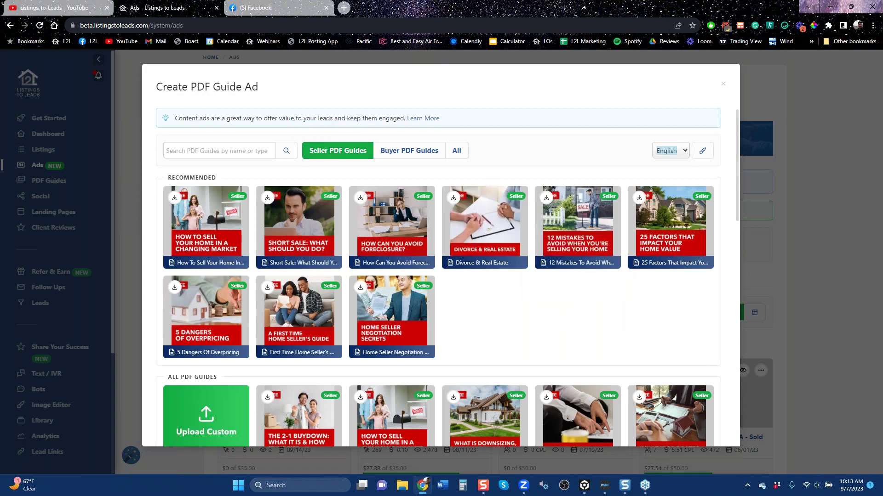
# Step: Create a PDF guide ad for the seller guide "How Can You Avoid Foreclosure?" with Lead Ads as the marketing objective
pyautogui.scroll(-2, 553, 316)
pyautogui.scroll(2, 554, 316)
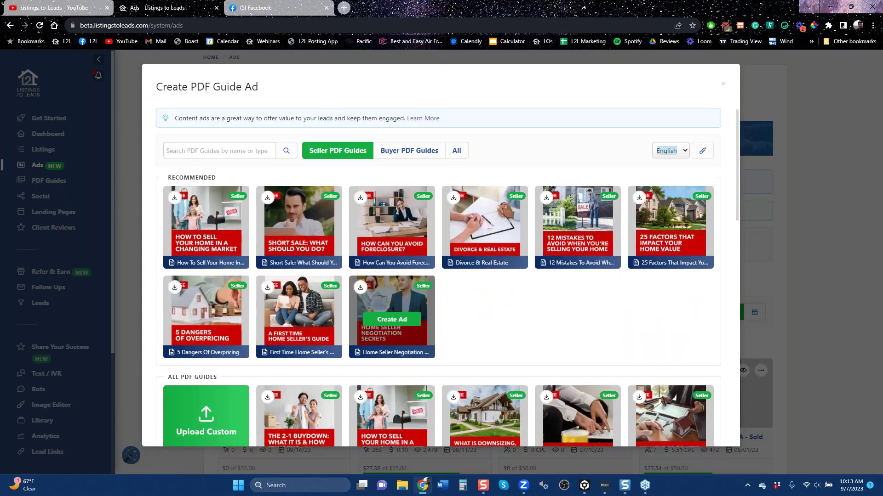
pyautogui.moveTo(398, 237)
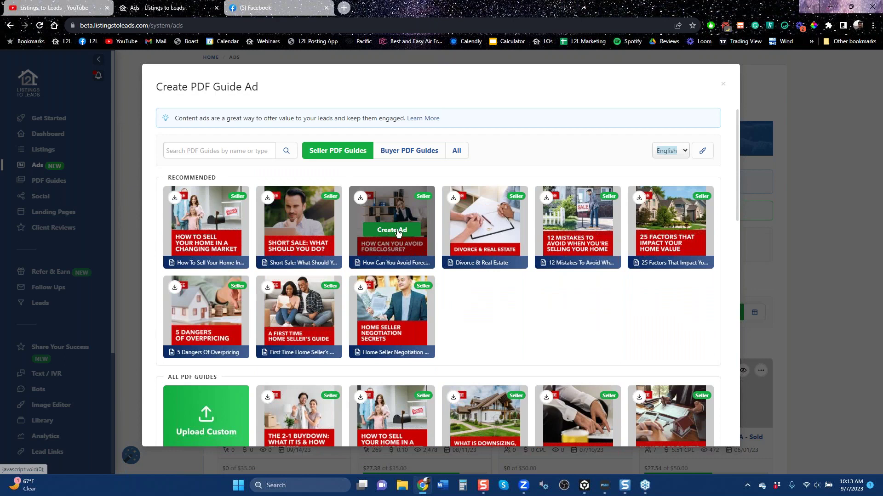
pyautogui.click(397, 230)
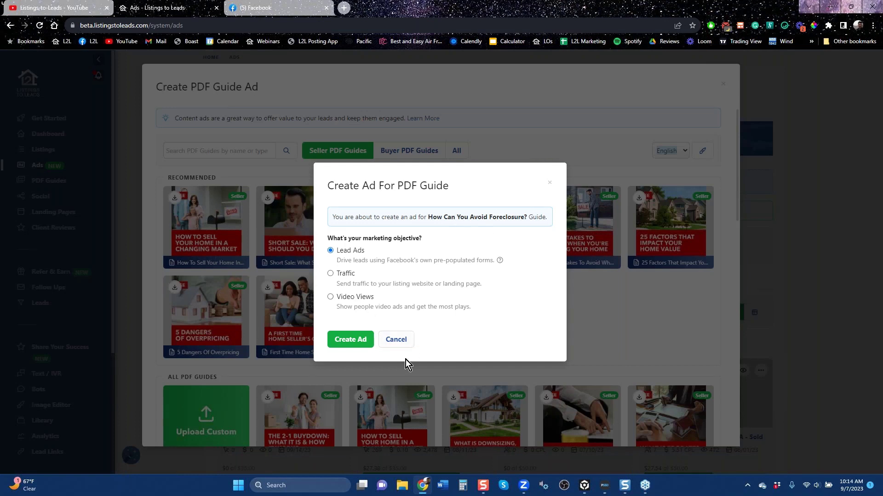
pyautogui.click(356, 341)
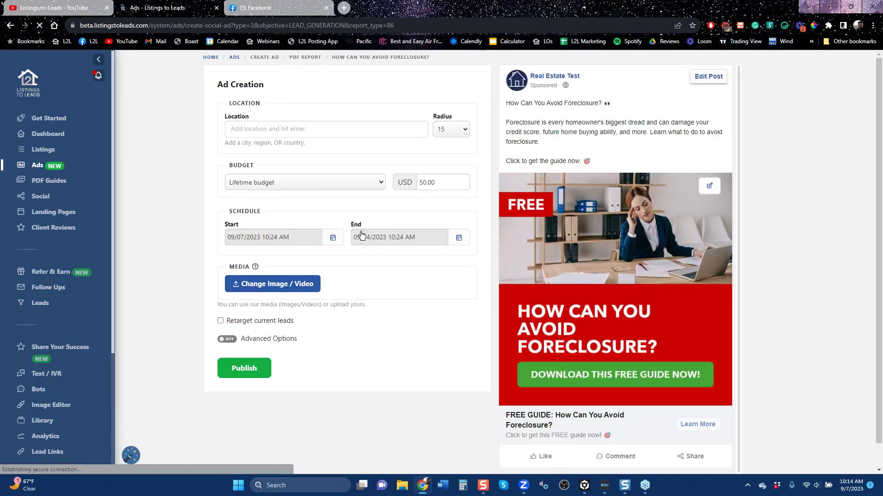
# Step: Target the foreclosure guide ad at Tampa, Florida, United States with a radius of 30
pyautogui.click(318, 126)
pyautogui.write('tampa')
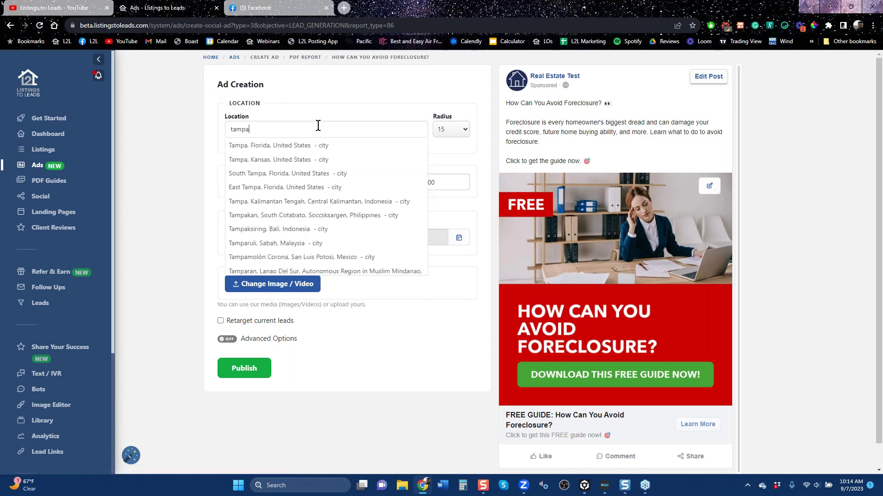
pyautogui.press('Down')
pyautogui.press('Return')
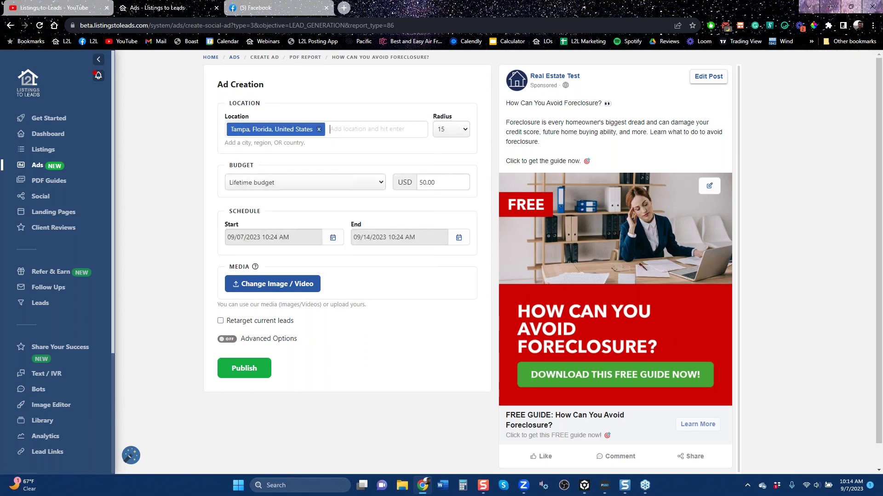
pyautogui.click(467, 133)
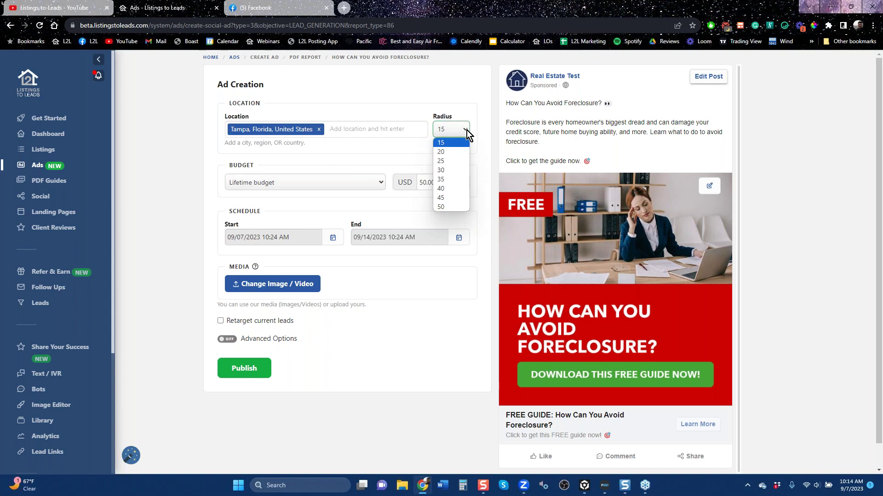
pyautogui.click(459, 171)
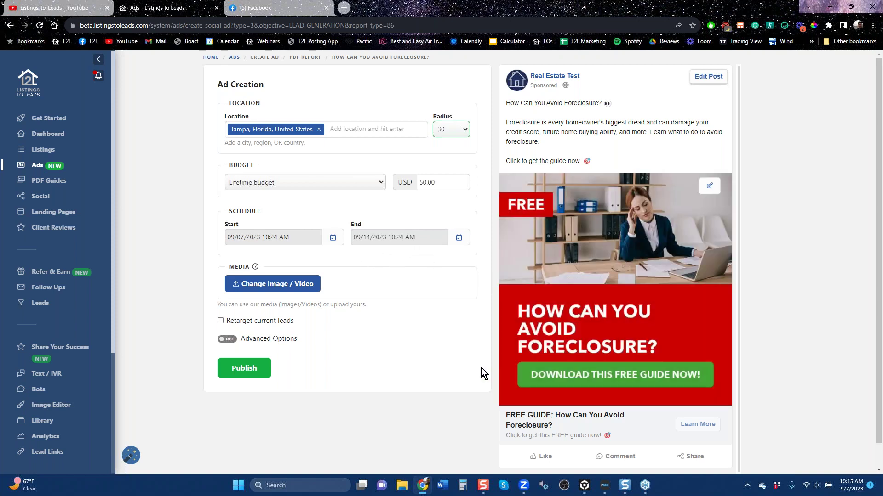
# Step: Highlight the lifetime budget amount of the foreclosure guide ad
pyautogui.doubleClick(436, 182)
pyautogui.click(423, 191)
pyautogui.moveTo(444, 185); pyautogui.dragTo(411, 199)
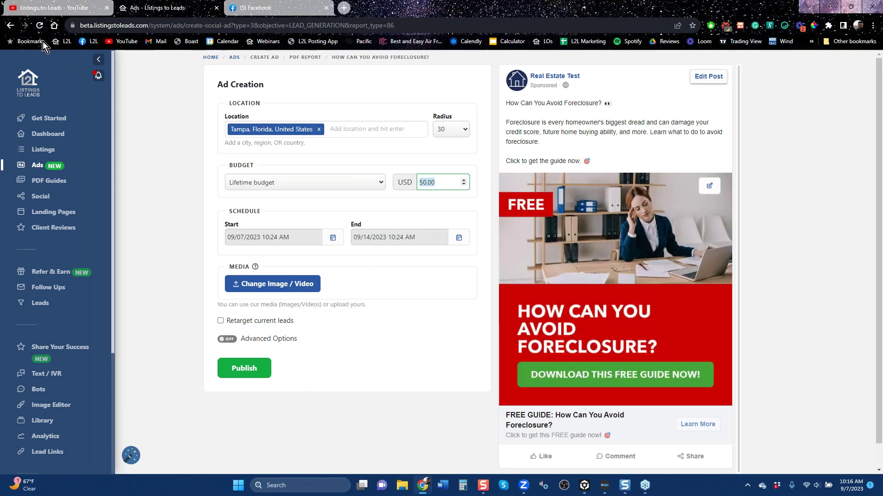
# Step: Leave the unpublished foreclosure guide ad and return to the Ads page
pyautogui.click(11, 26)
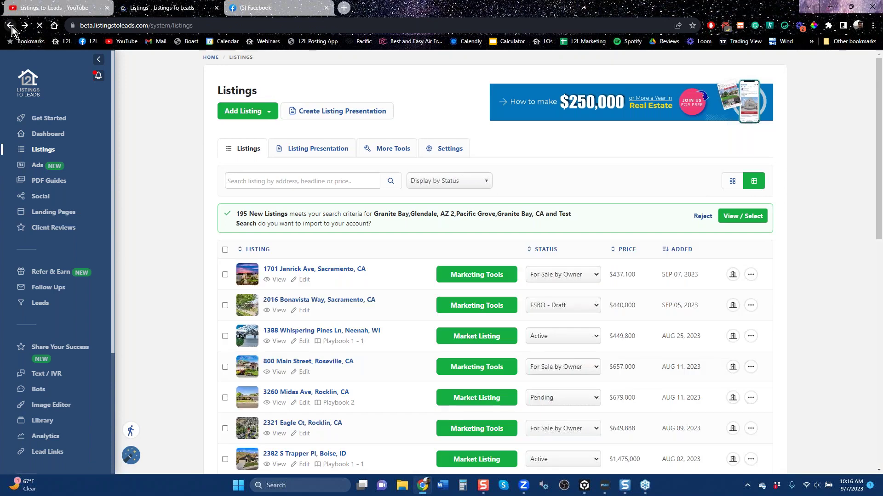
pyautogui.click(39, 169)
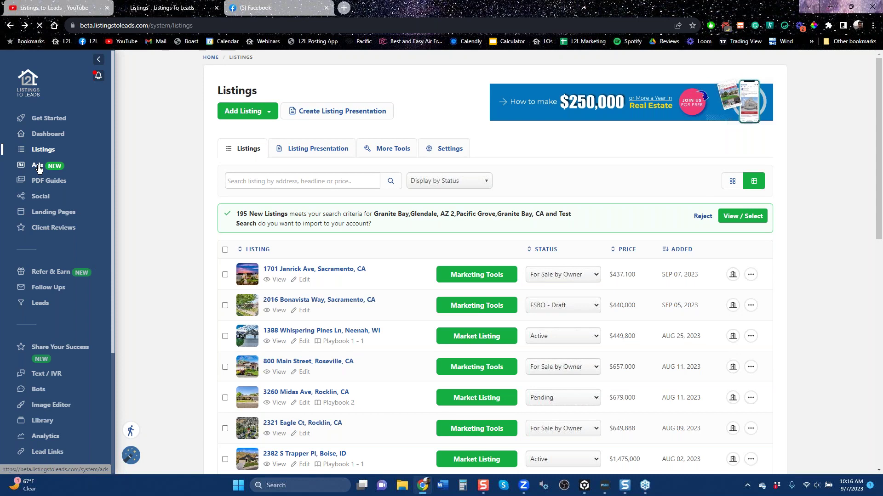
pyautogui.click(38, 168)
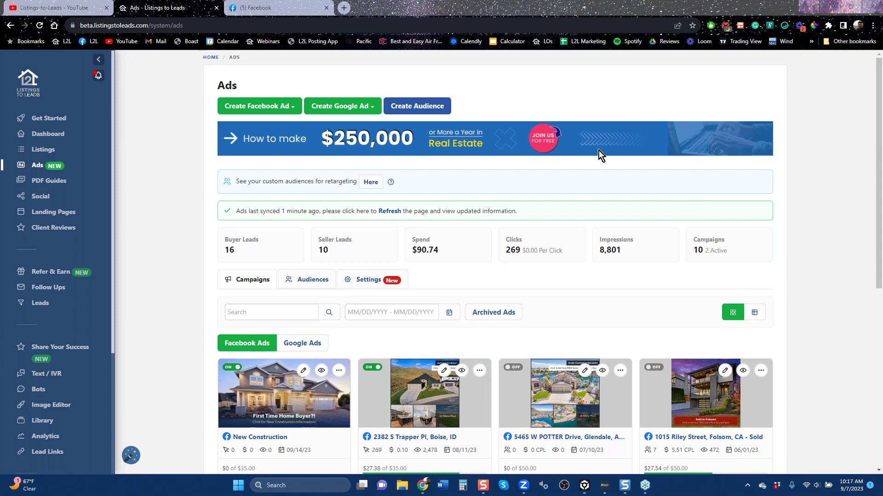
# Step: Create a Facebook listing ad for the pending Watsonville, CA listing with the Lead Ads objective and open its post text for editing
pyautogui.click(257, 106)
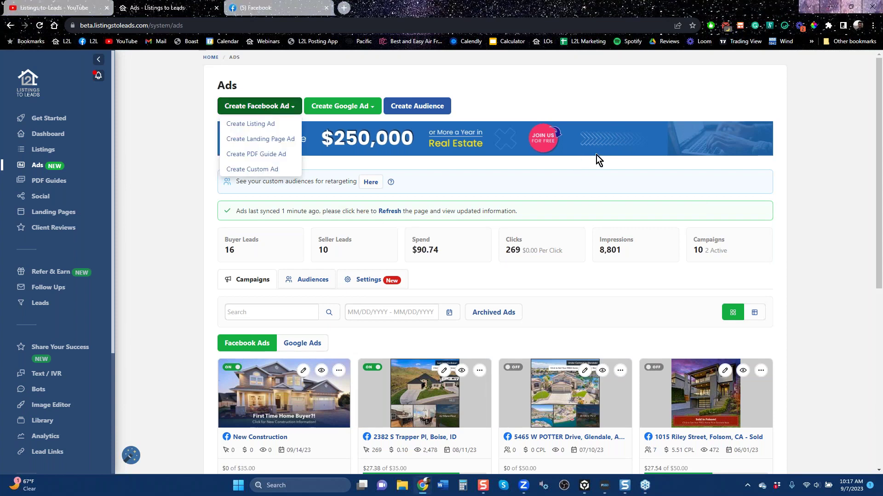
pyautogui.click(248, 125)
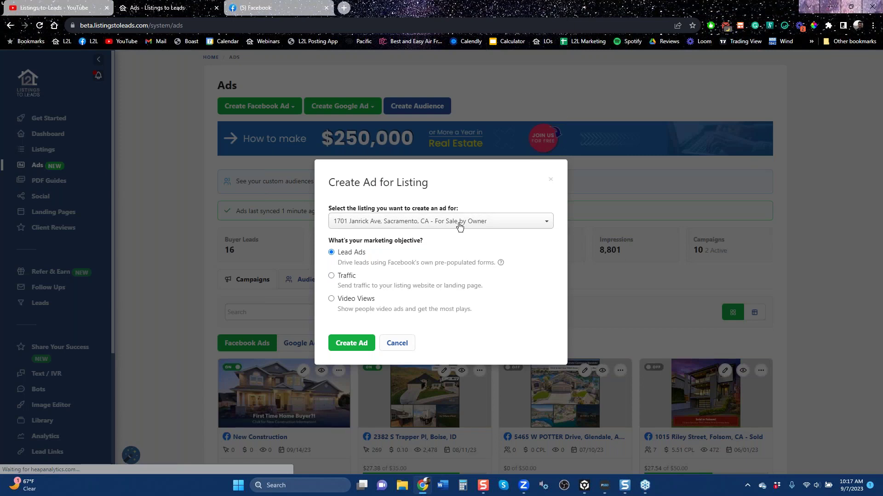
pyautogui.click(515, 221)
pyautogui.moveTo(548, 252); pyautogui.dragTo(548, 299)
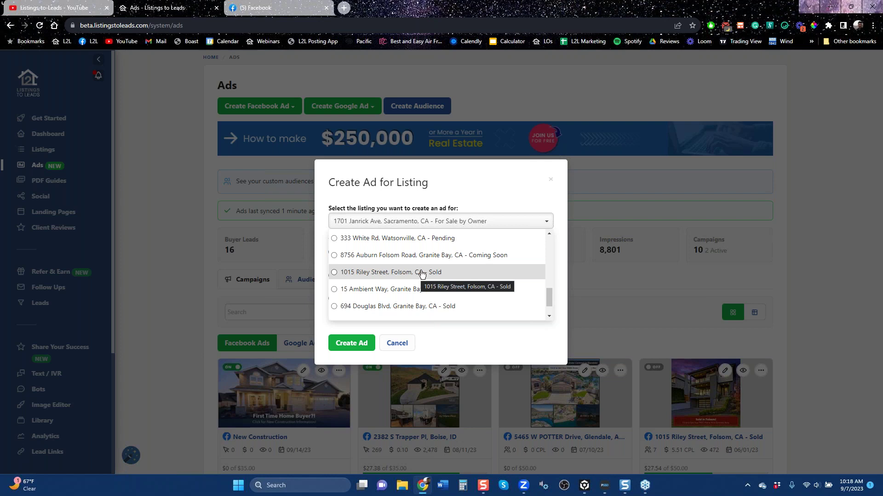
pyautogui.doubleClick(407, 241)
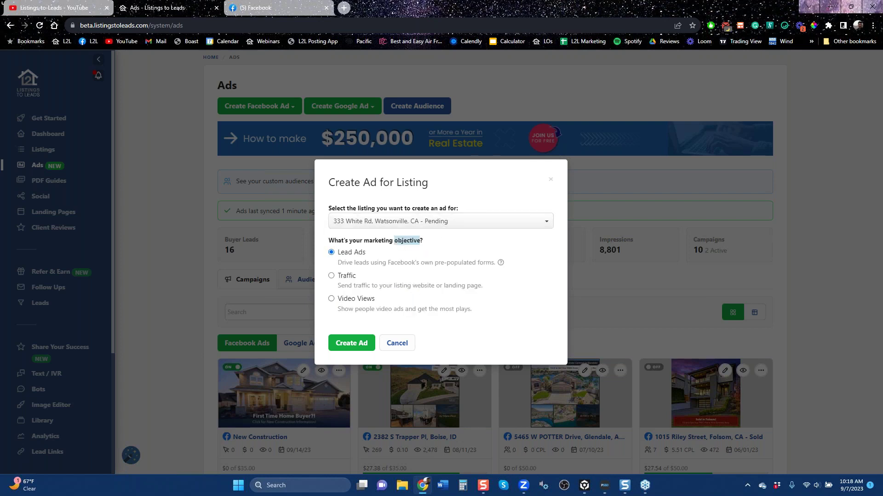
pyautogui.click(351, 343)
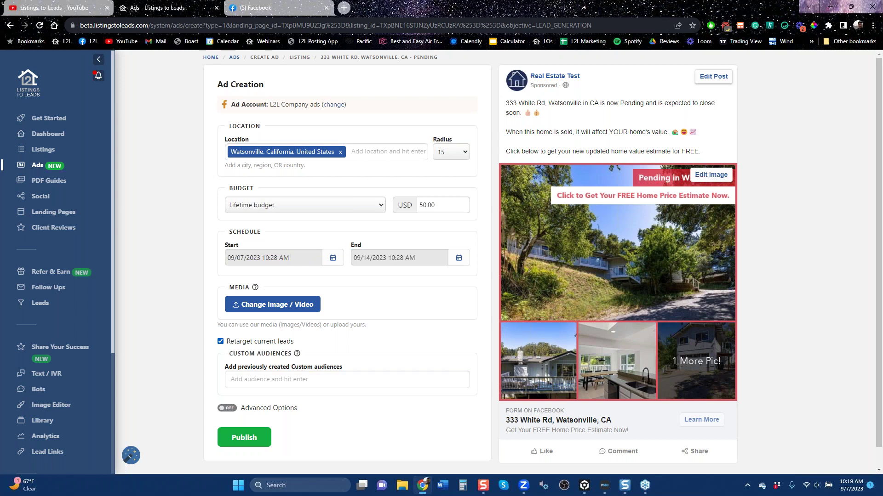
pyautogui.click(559, 114)
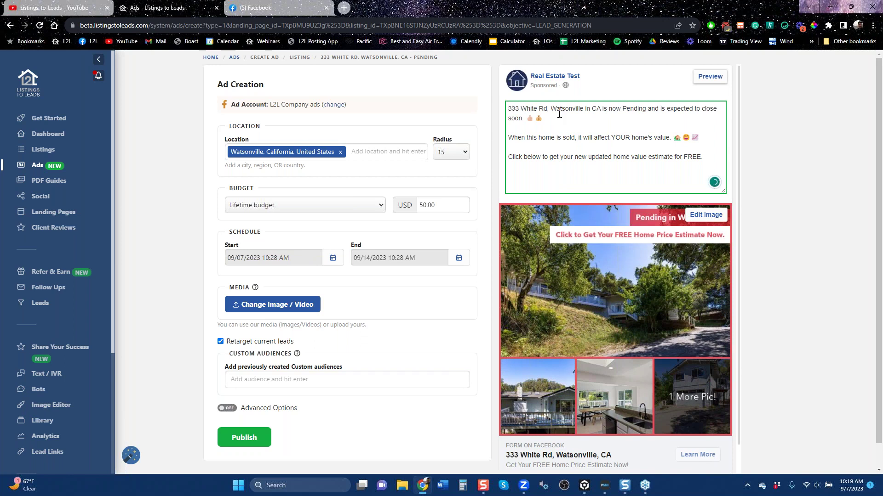
pyautogui.tripleClick(559, 114)
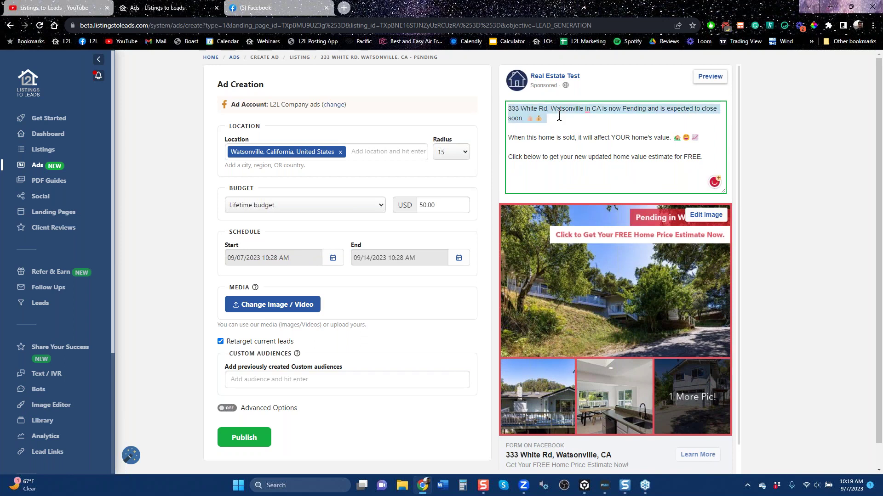
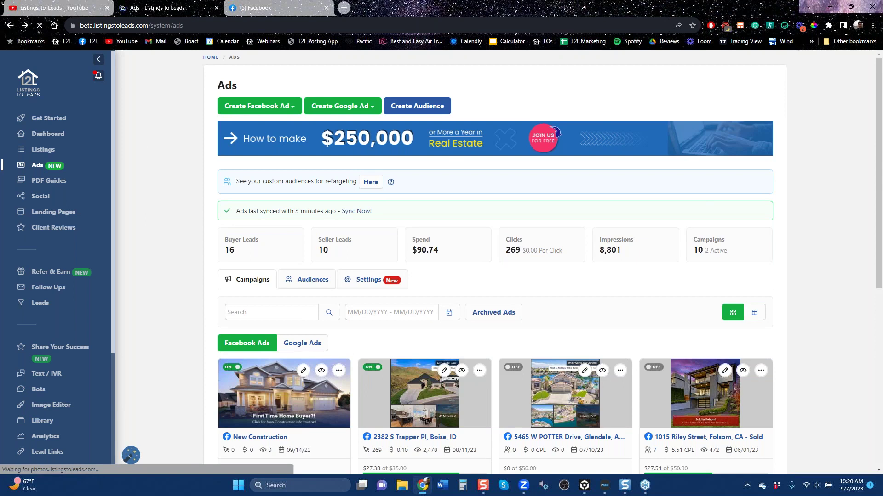
# Step: Create a Facebook listing ad for the sold Folsom, CA listing with Lead Ads as the marketing objective
pyautogui.click(276, 114)
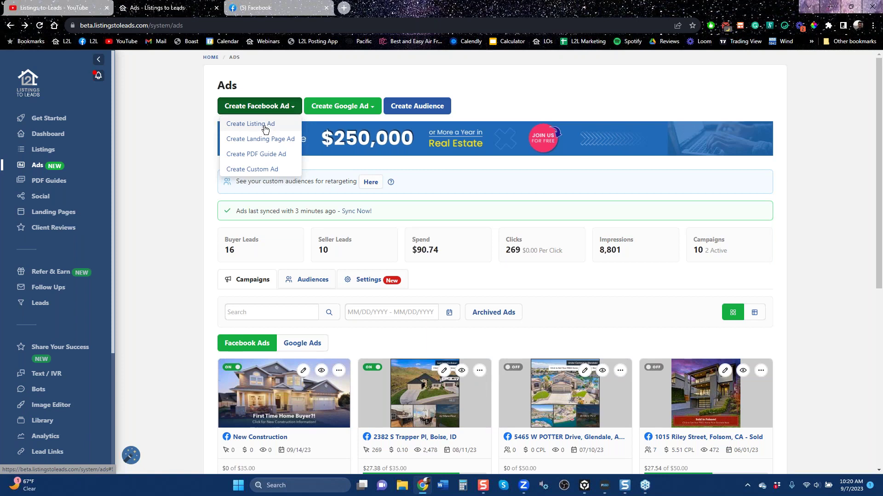
pyautogui.click(265, 129)
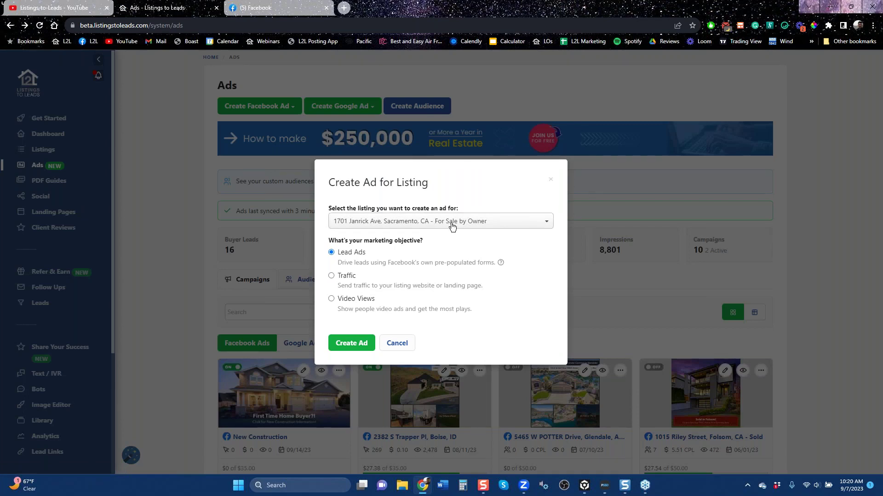
pyautogui.click(451, 222)
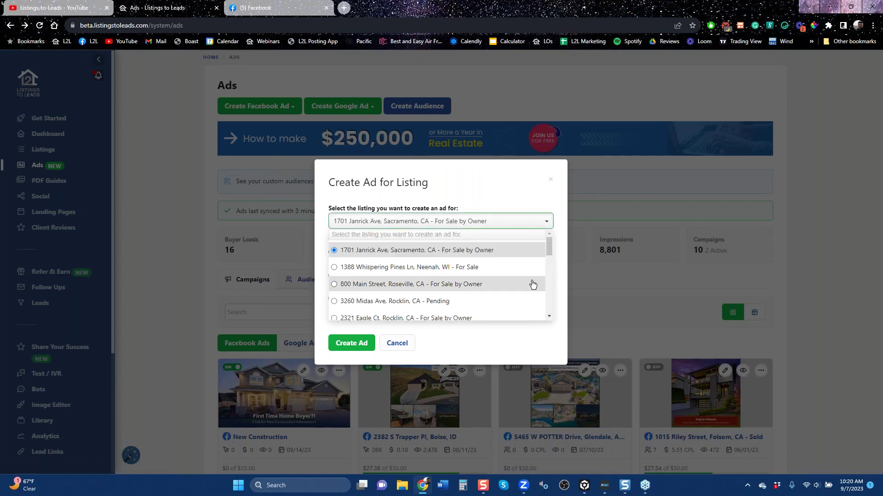
pyautogui.moveTo(550, 250); pyautogui.dragTo(542, 299)
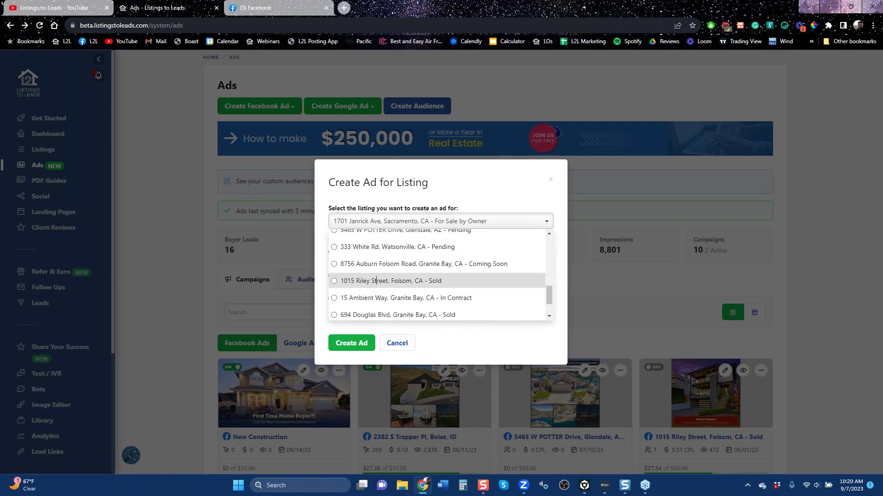
pyautogui.click(529, 281)
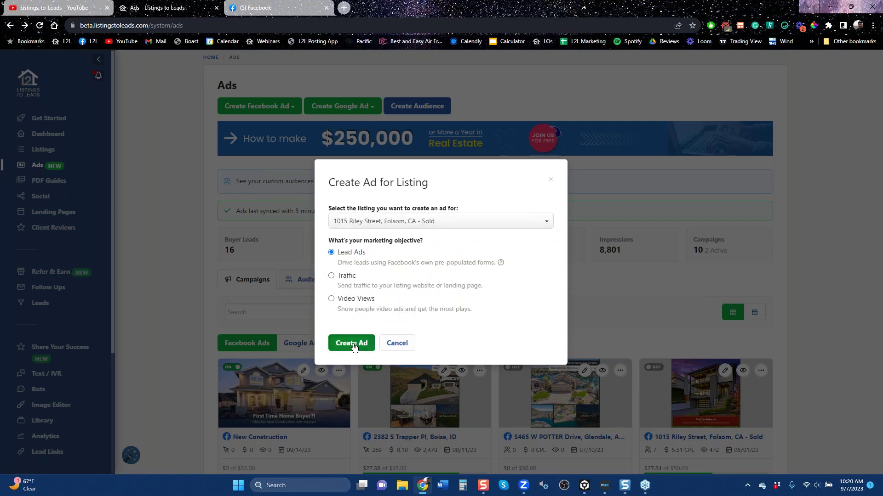
pyautogui.click(341, 348)
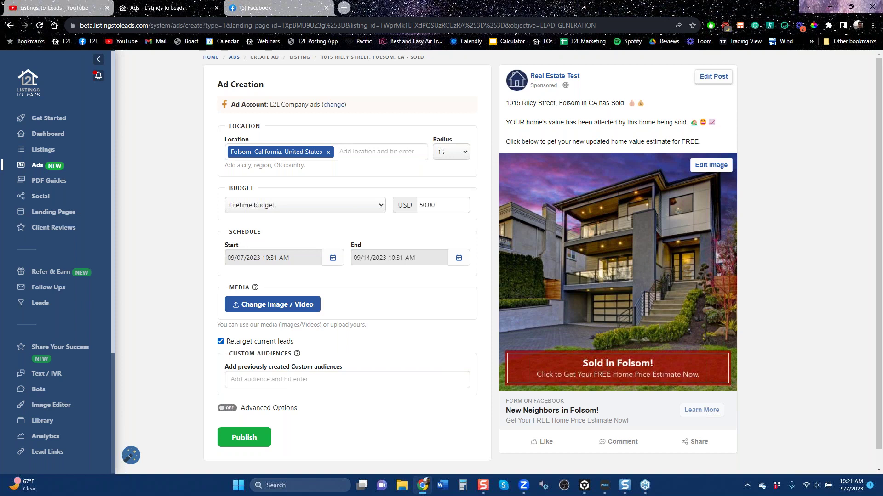
# Step: Add "In contract in 1 week", "Sold above asking" and a line about the number of offers below the post text's opening sentence
pyautogui.click(655, 110)
pyautogui.click(655, 109)
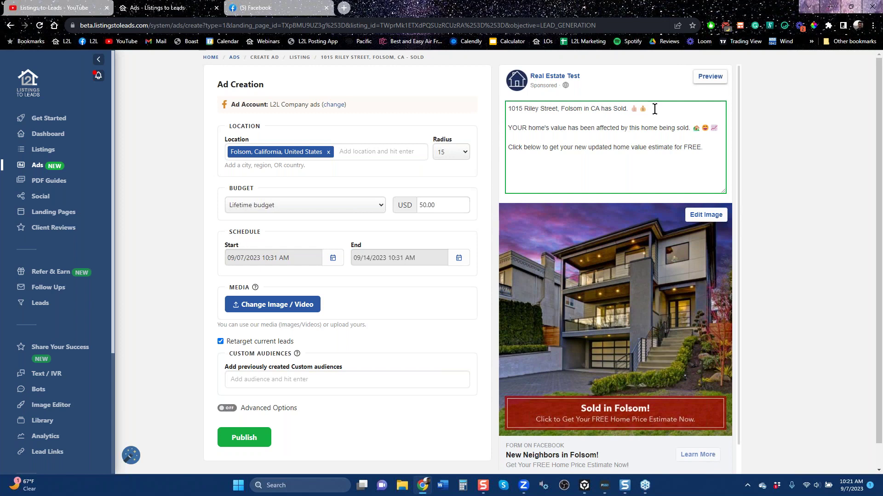
pyautogui.press('Return')
pyautogui.press('Return')
pyautogui.write('In')
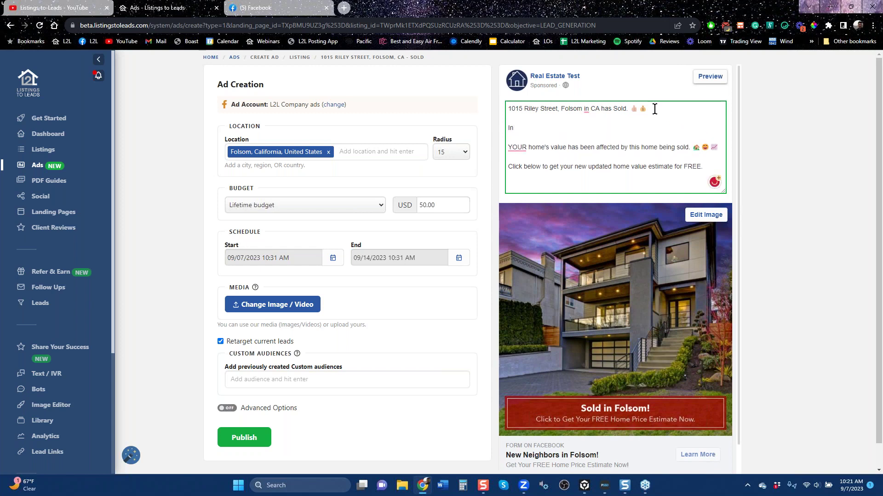
pyautogui.write(' contract in 1 week')
pyautogui.press('Return')
pyautogui.write('Sold')
pyautogui.write(' av')
pyautogui.write('bove')
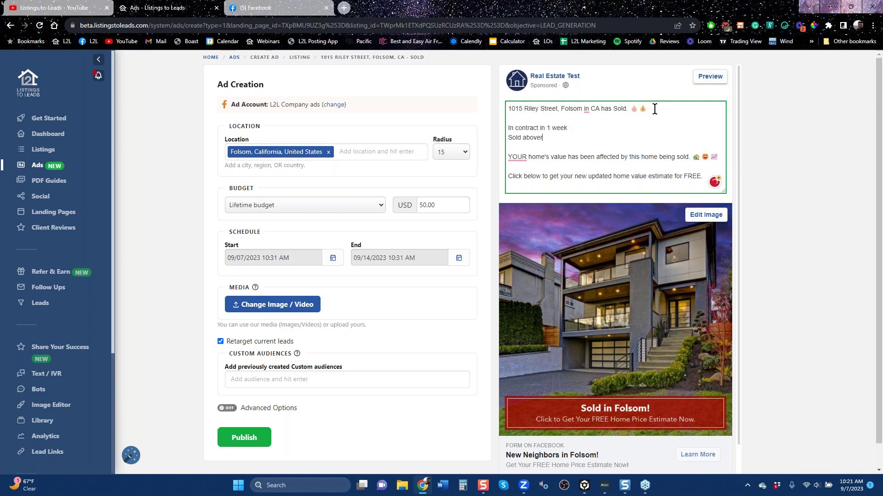
pyautogui.write(' asking')
pyautogui.press('Return')
pyautogui.write('1')
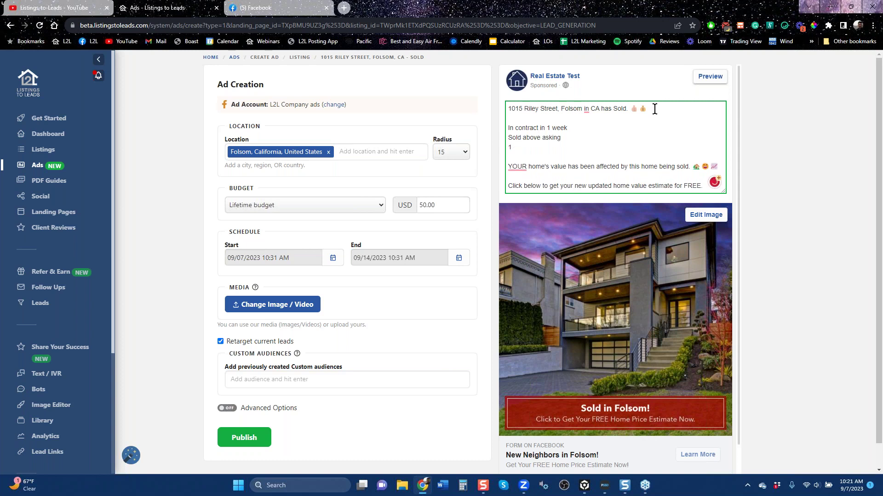
pyautogui.write('-0 offiers')
# Step: Leave the sold Folsom ad and create a Facebook landing page ad for the Sacramento page with the Lead Ads objective
pyautogui.click(10, 27)
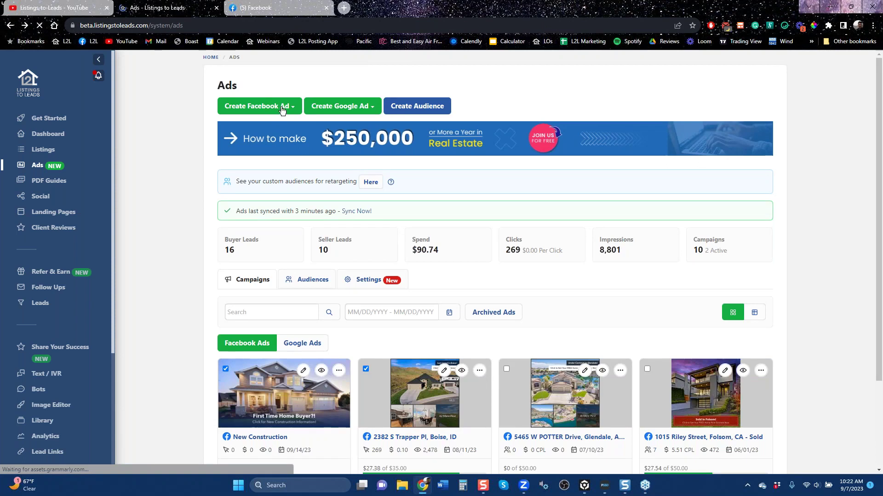
pyautogui.click(282, 109)
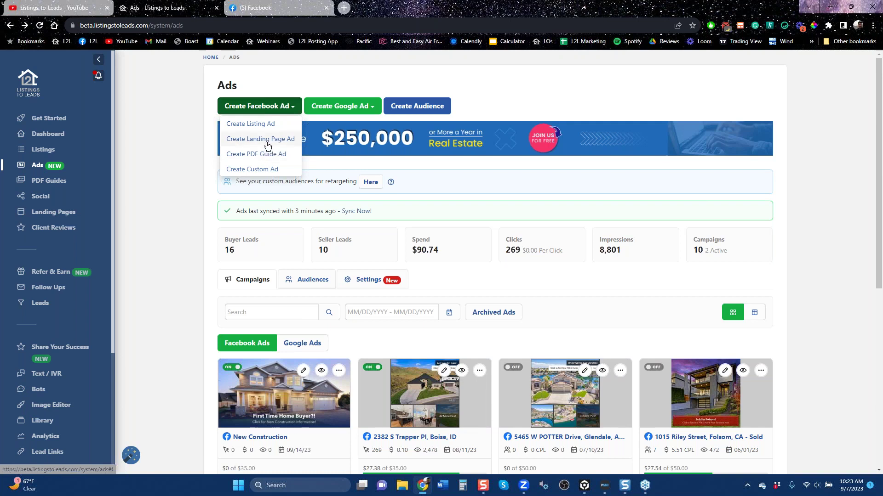
pyautogui.click(267, 145)
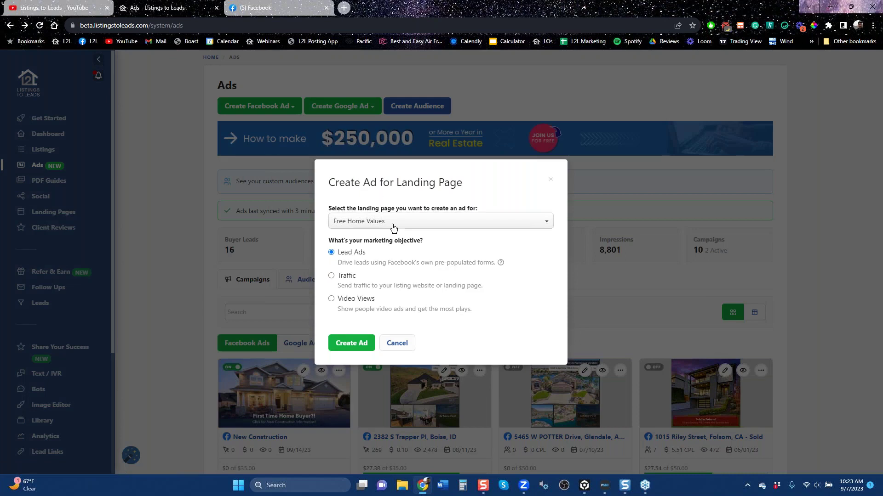
pyautogui.click(392, 222)
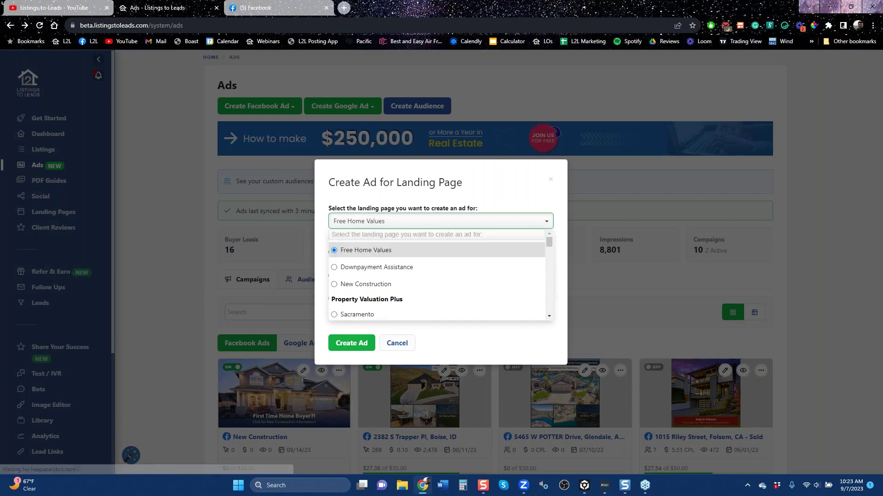
pyautogui.click(335, 314)
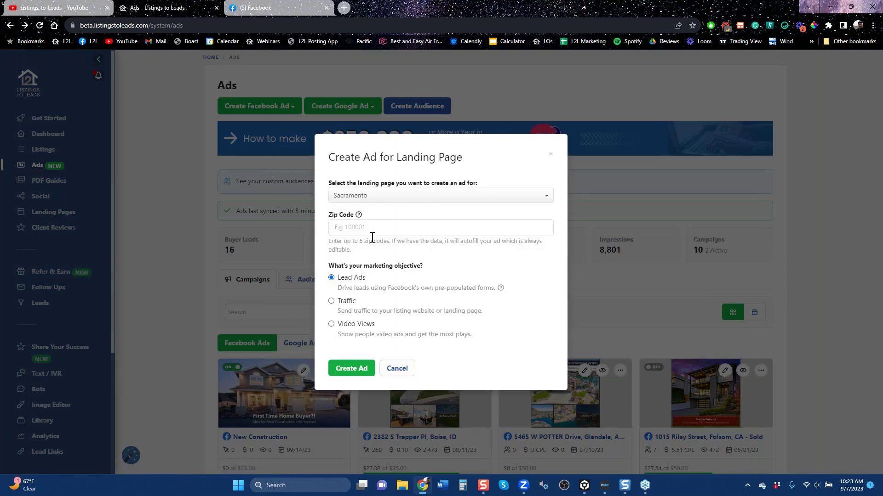
pyautogui.click(363, 370)
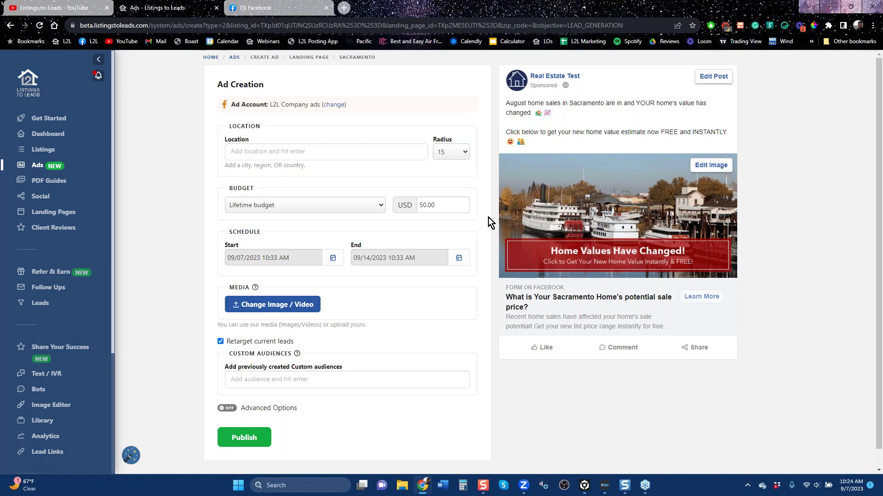
# Step: Set the Sacramento ad's target location to Sacramento, California, United States
pyautogui.click(315, 156)
pyautogui.write('sacram')
pyautogui.press('Down')
pyautogui.press('Down')
pyautogui.press('Return')
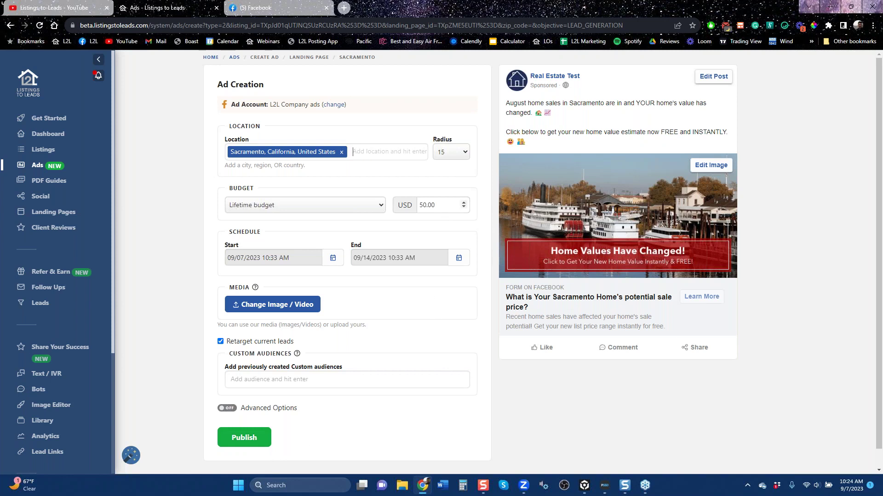
# Step: Leave the unpublished Sacramento ad and create a Facebook landing page ad for the Pleasanton page with the Lead Ads objective
pyautogui.click(10, 26)
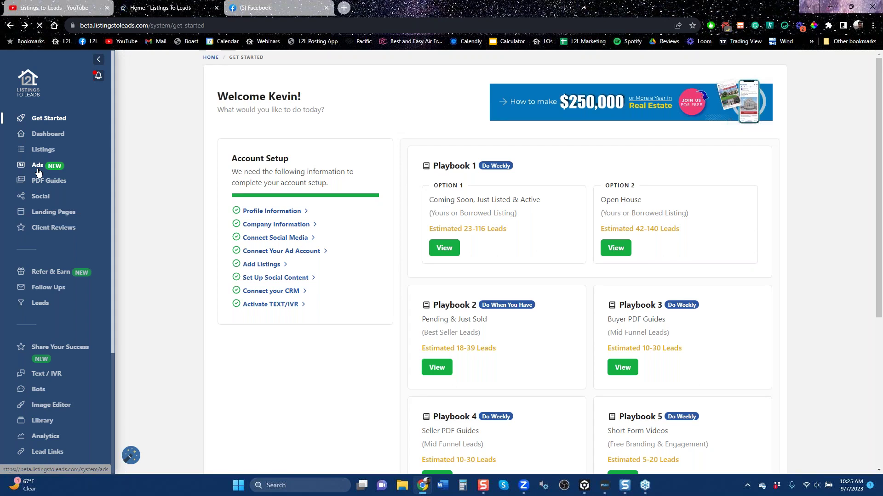
pyautogui.click(39, 172)
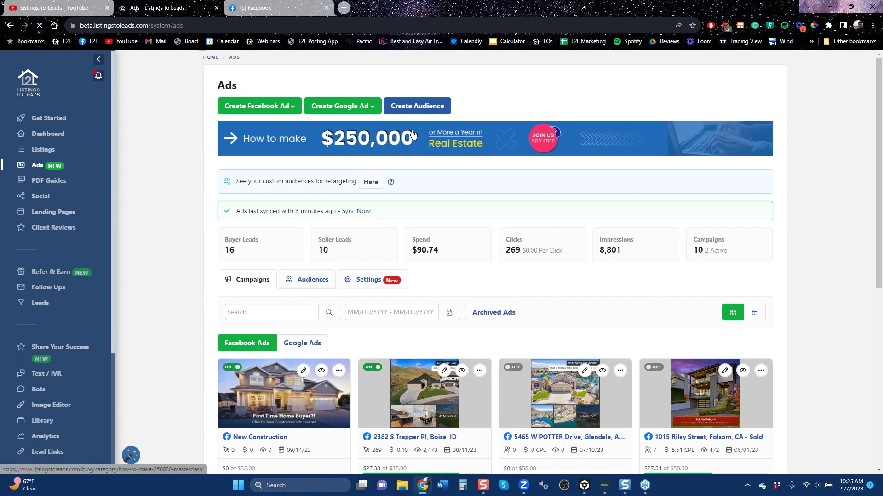
pyautogui.click(292, 108)
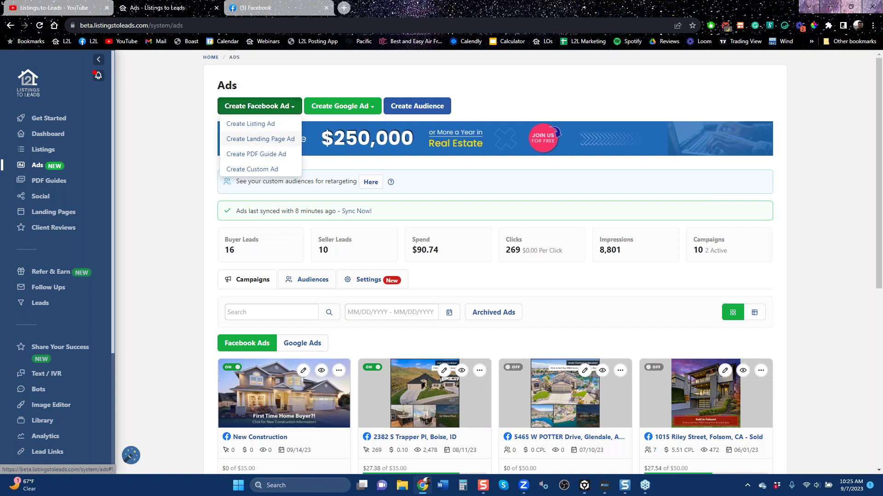
pyautogui.click(260, 139)
pyautogui.click(399, 221)
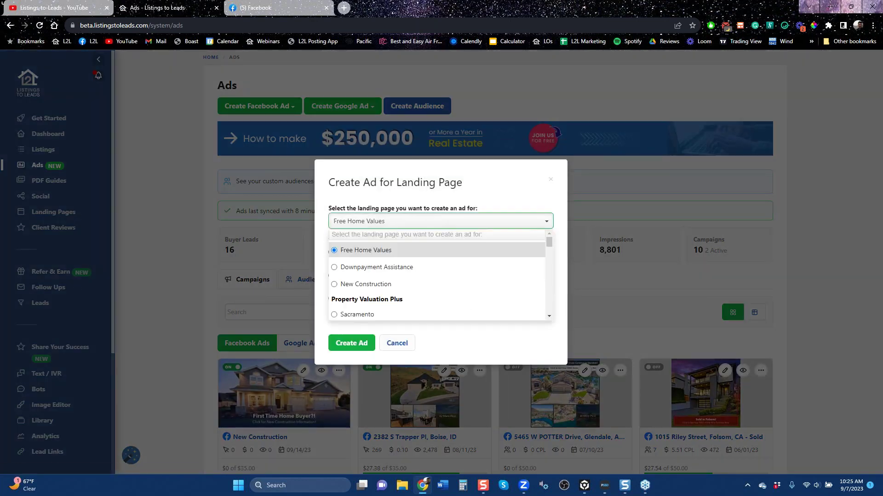
pyautogui.moveTo(547, 242); pyautogui.dragTo(548, 251)
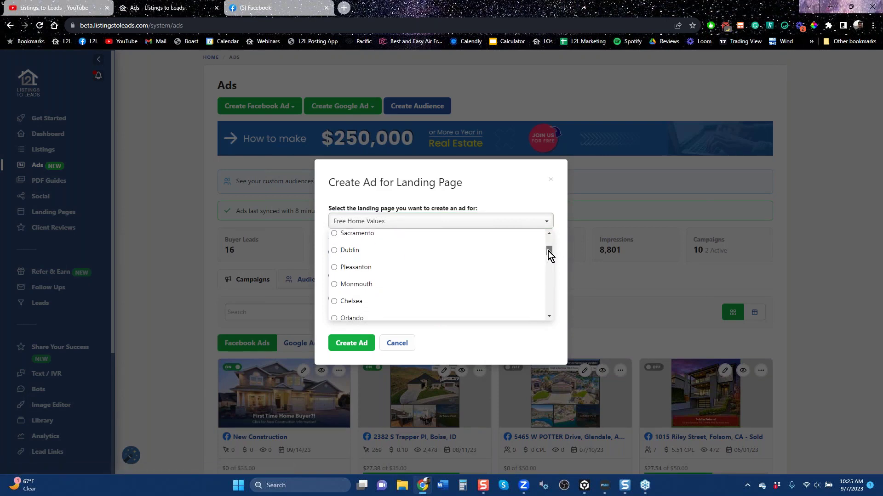
pyautogui.click(349, 269)
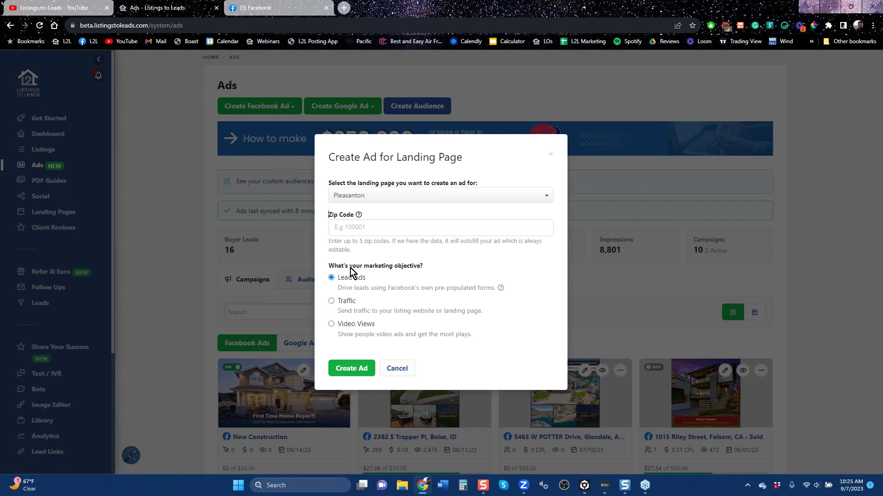
pyautogui.click(356, 369)
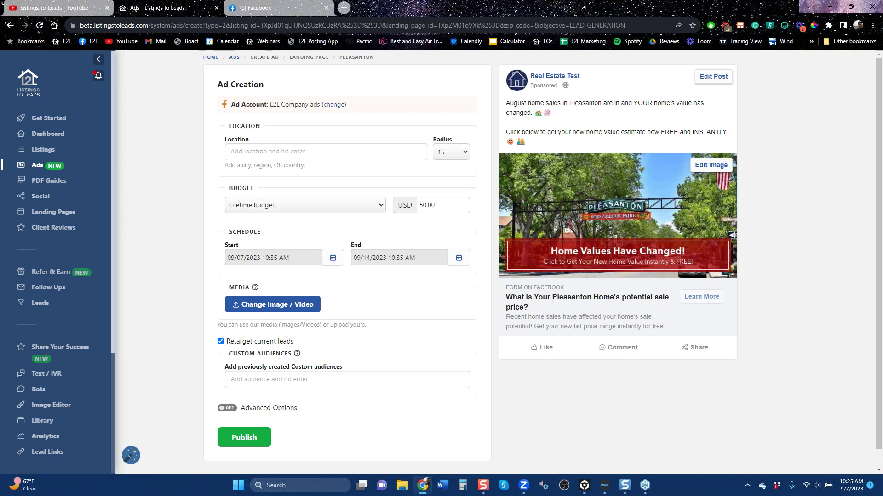
# Step: Set the ad's target location to Pleasanton, California, United States with a radius of 15
pyautogui.click(312, 153)
pyautogui.write('pleasanton')
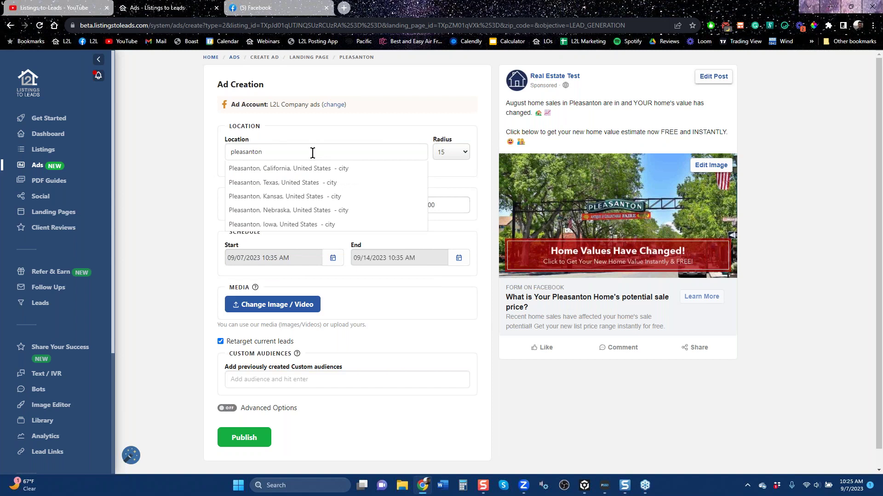
pyautogui.press('Down')
pyautogui.press('Return')
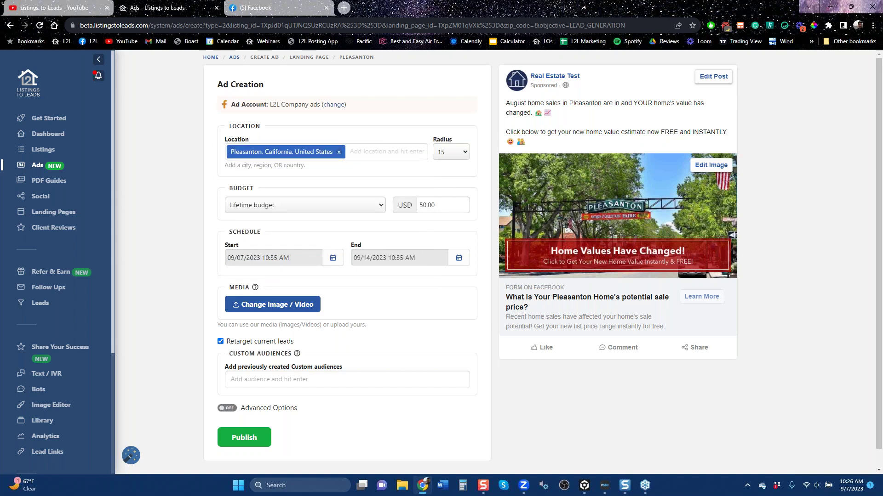
pyautogui.click(462, 156)
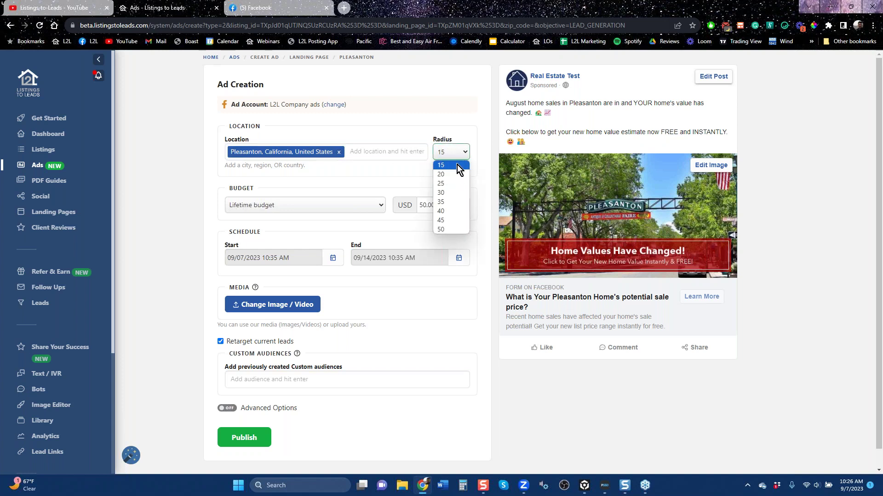
pyautogui.click(456, 165)
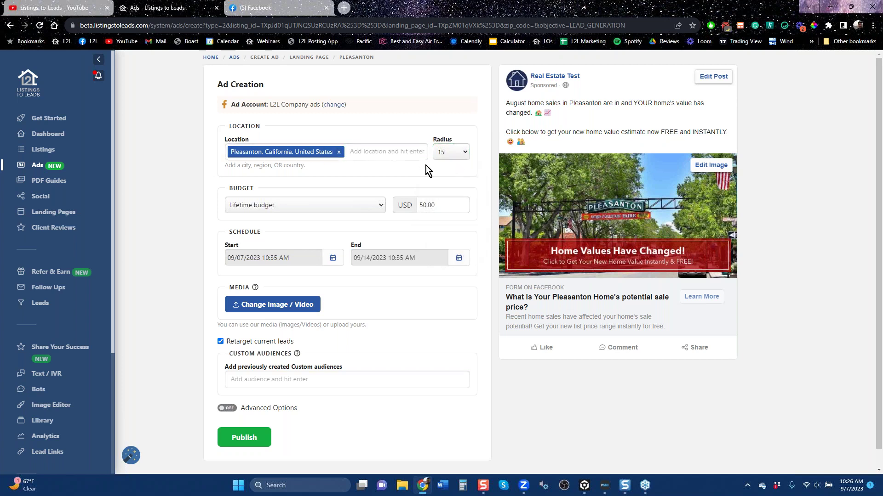
pyautogui.click(268, 153)
# Step: Search Google for Pleasanton, California in a new browser tab and open the city in Google Maps
pyautogui.click(344, 8)
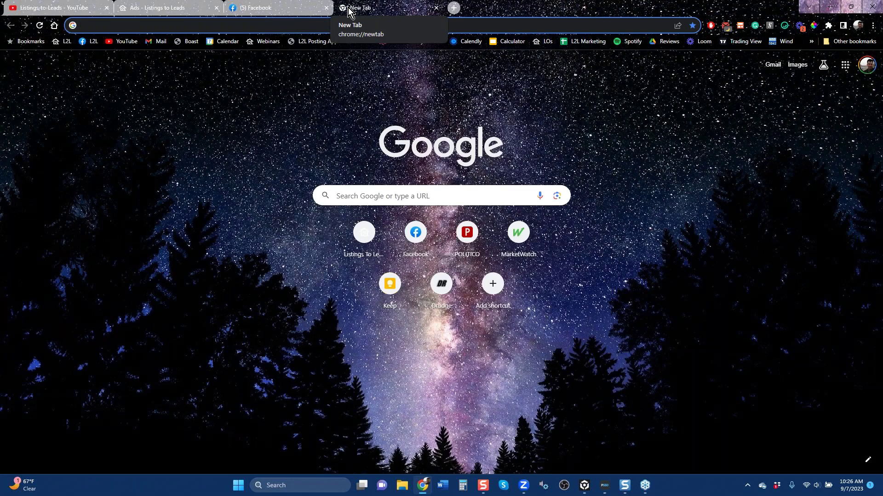
pyautogui.write('ple')
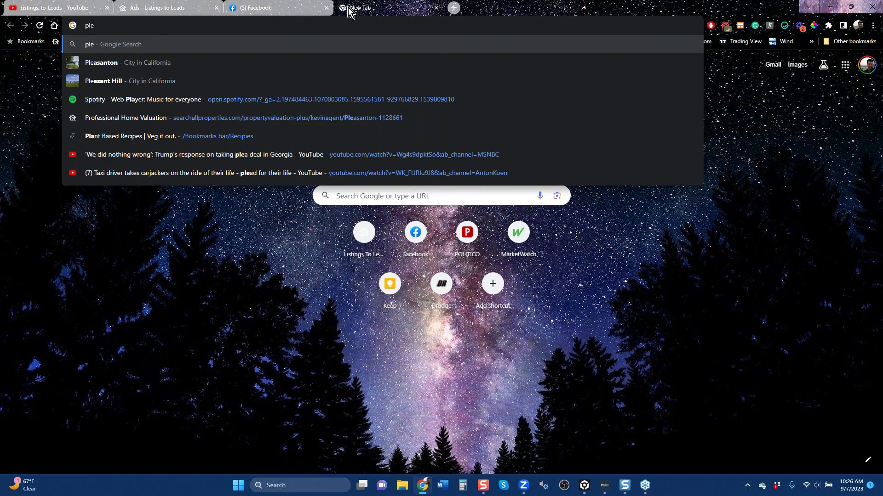
pyautogui.press('Down')
pyautogui.press('Return')
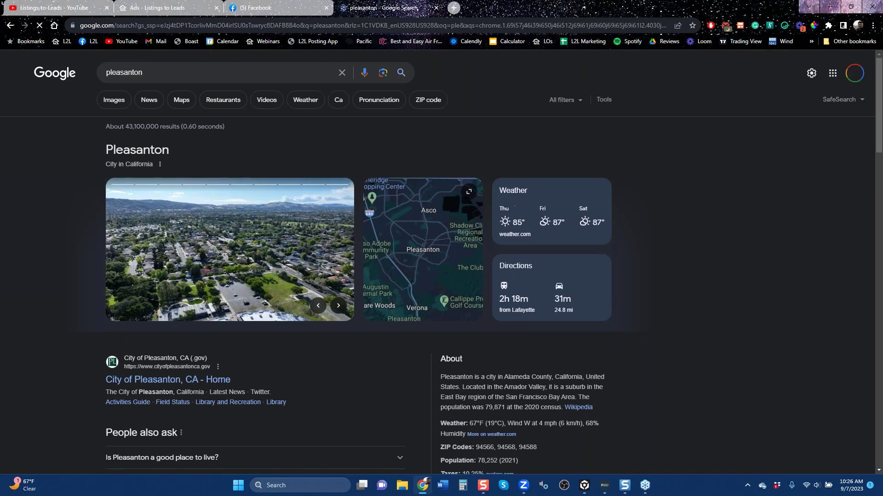
pyautogui.click(424, 246)
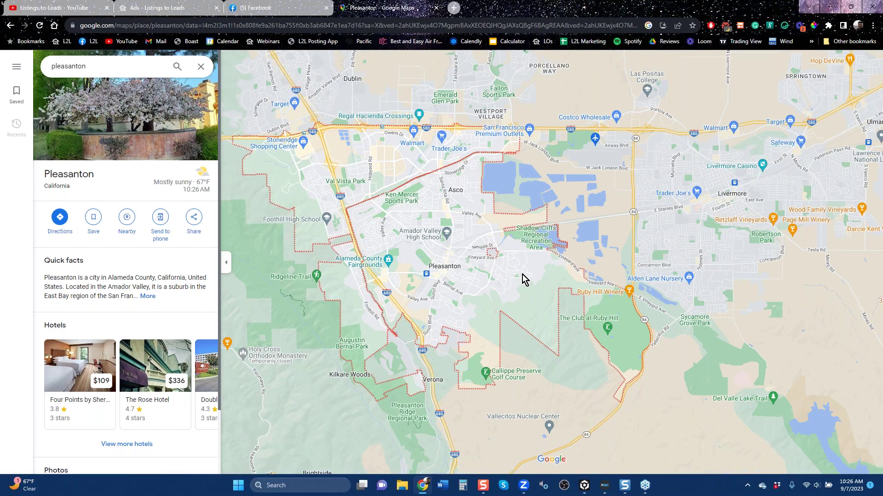
# Step: Examine the towns surrounding Pleasanton on the map against the ad's targeting radius, and return to the ad creation page
pyautogui.scroll(-2, 531, 278)
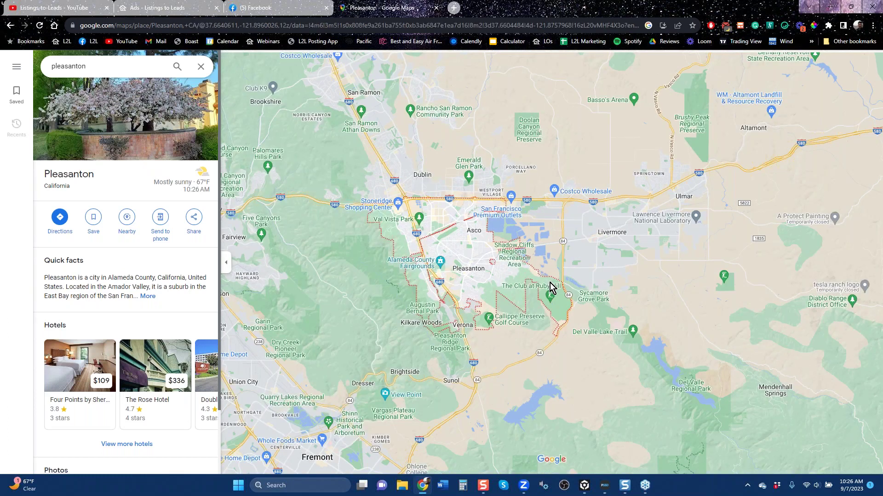
pyautogui.scroll(-2, 550, 282)
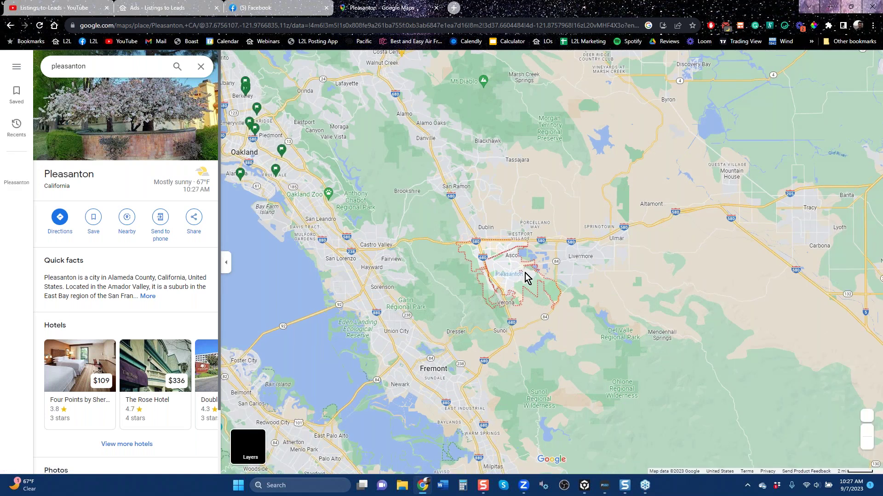
pyautogui.click(866, 431)
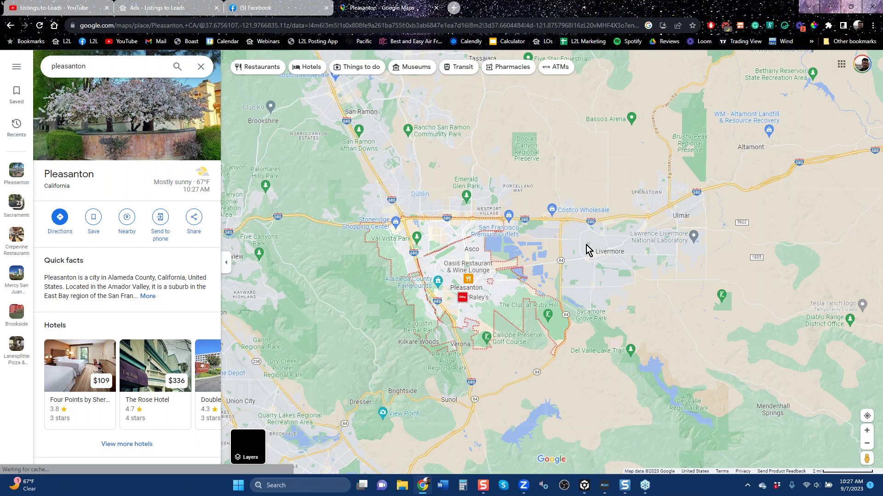
pyautogui.moveTo(345, 300); pyautogui.dragTo(397, 305)
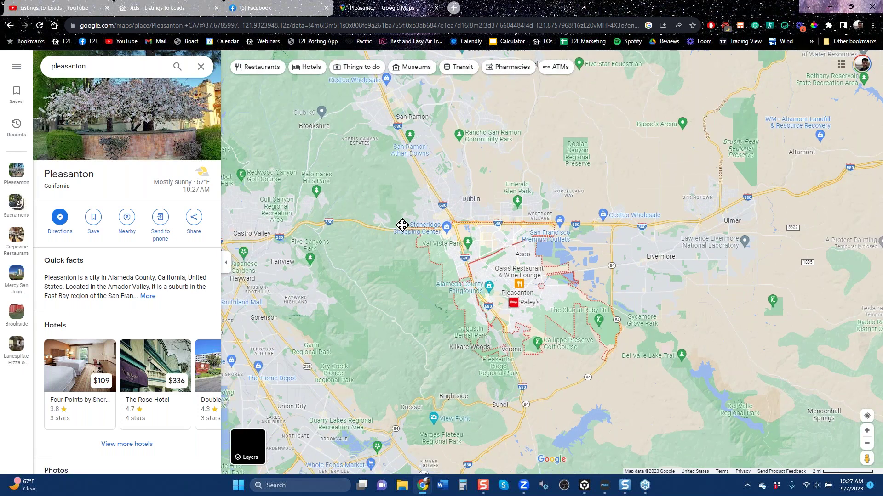
pyautogui.moveTo(402, 222); pyautogui.dragTo(400, 294)
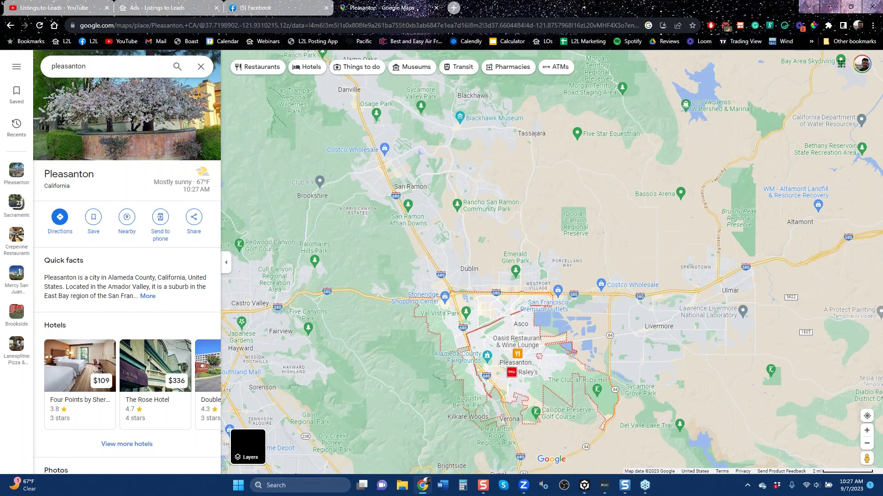
pyautogui.click(154, 8)
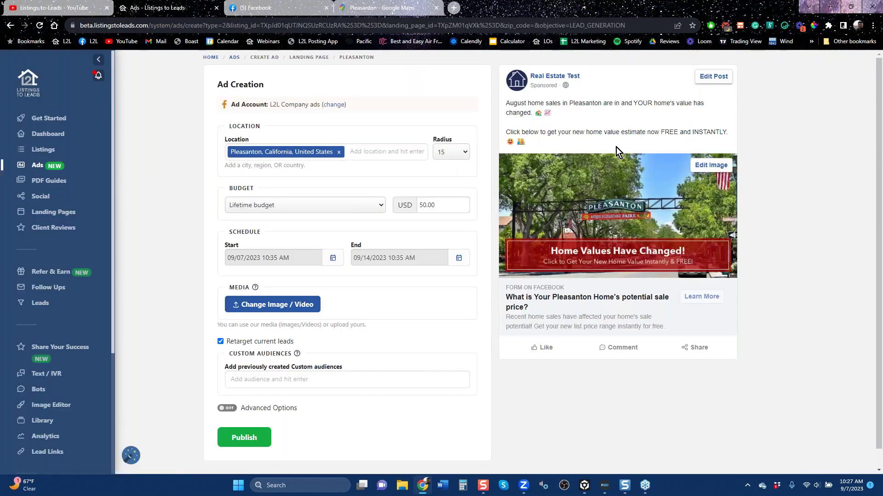
pyautogui.click(384, 9)
pyautogui.moveTo(661, 366); pyautogui.dragTo(654, 295)
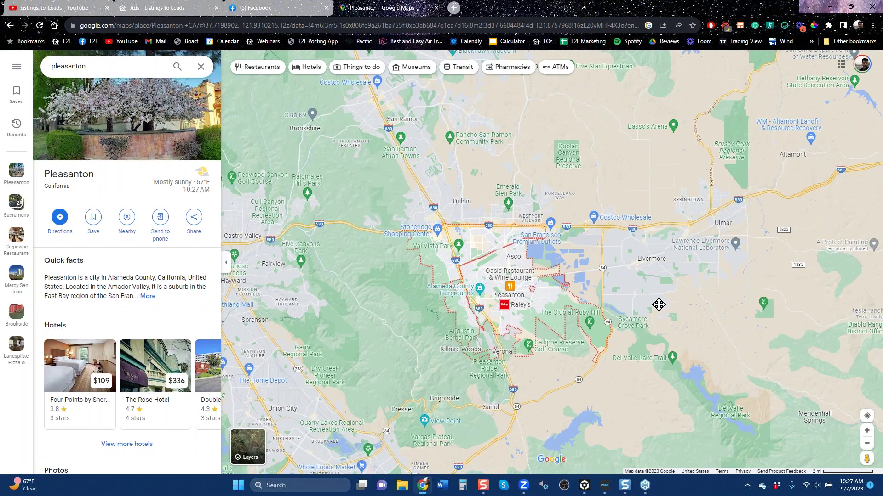
pyautogui.moveTo(653, 304); pyautogui.dragTo(658, 313)
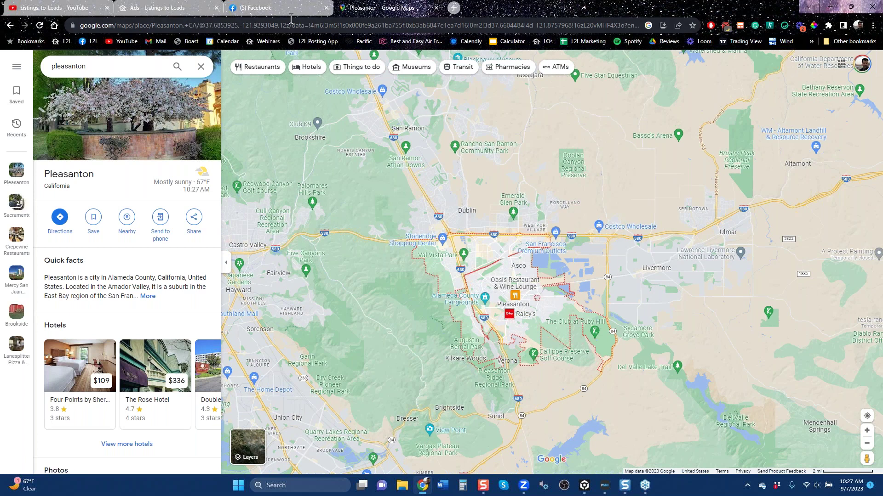
pyautogui.click(175, 8)
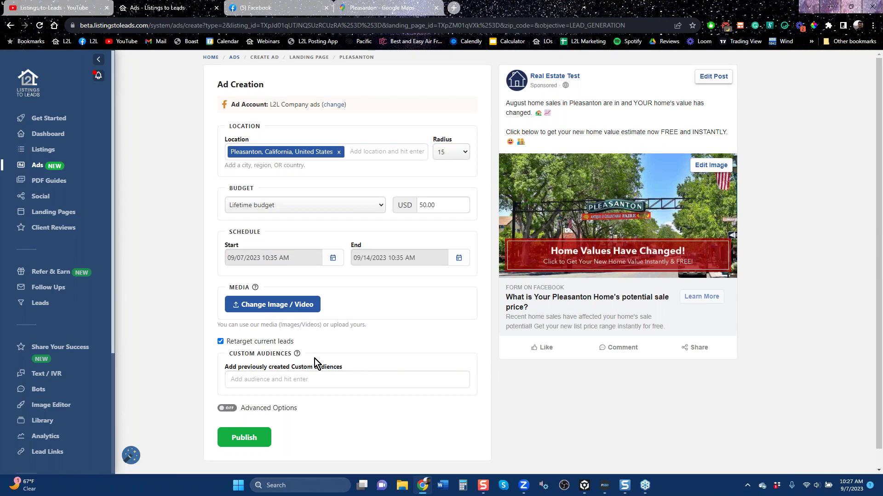
# Step: Replace the ad's Pleasanton location with the L2L Seller Audience as custom audience, and return to the Ads page without publishing
pyautogui.click(339, 152)
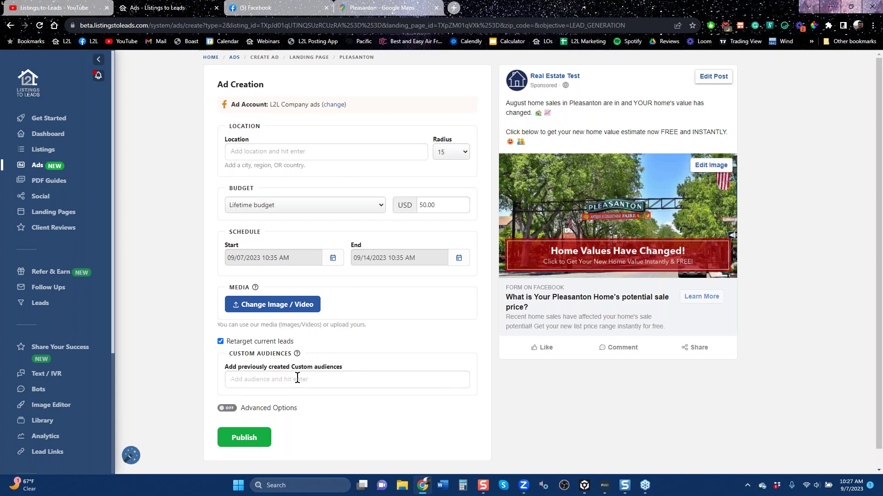
pyautogui.write('l2l')
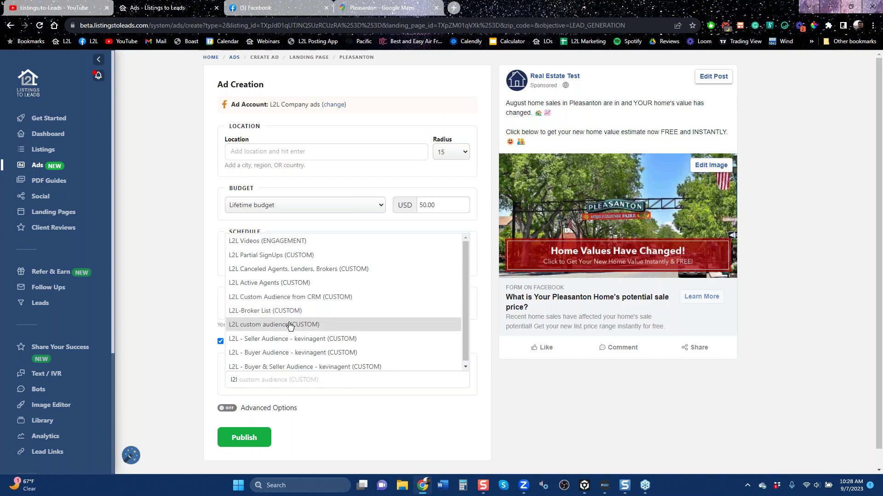
pyautogui.doubleClick(290, 338)
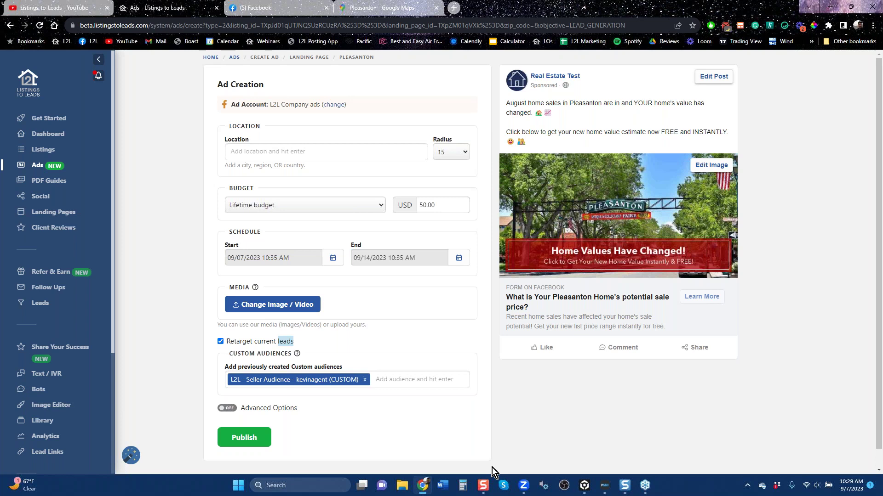
pyautogui.click(37, 166)
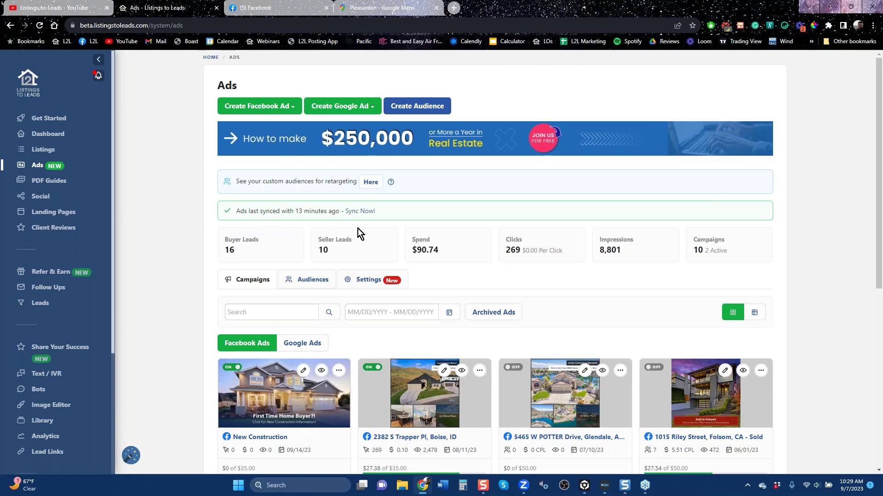
# Step: Start creating a new custom audience and name it "Pleasanton Homeowners."
pyautogui.moveTo(225, 181); pyautogui.dragTo(346, 182)
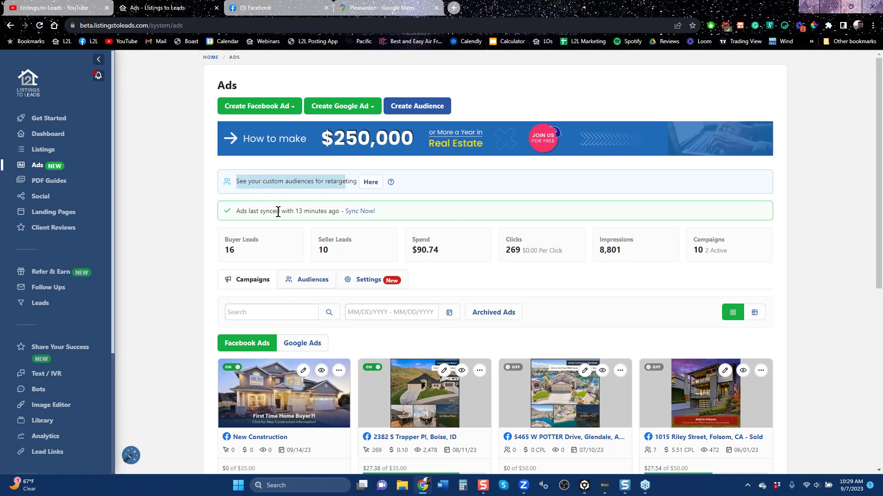
pyautogui.moveTo(240, 211); pyautogui.dragTo(397, 217)
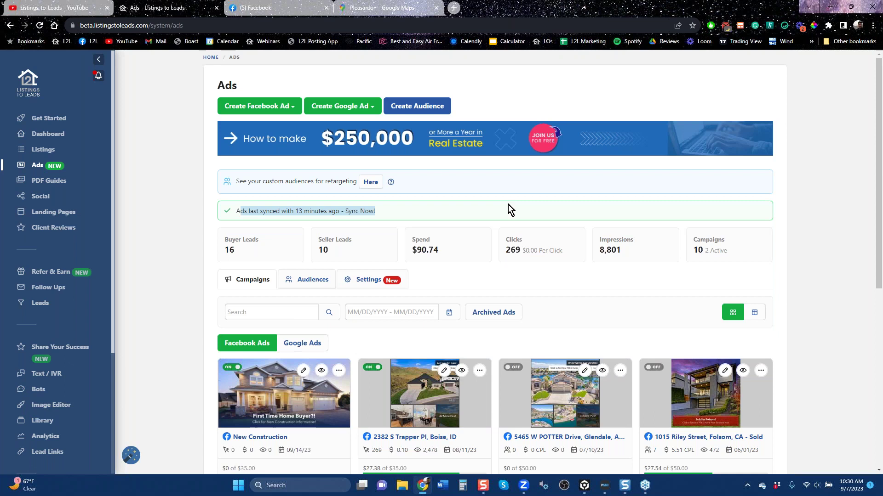
pyautogui.click(416, 106)
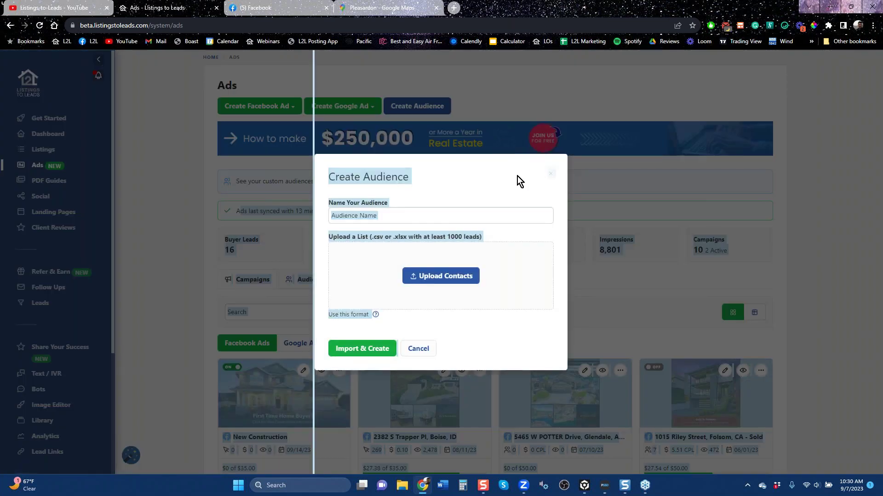
pyautogui.click(432, 220)
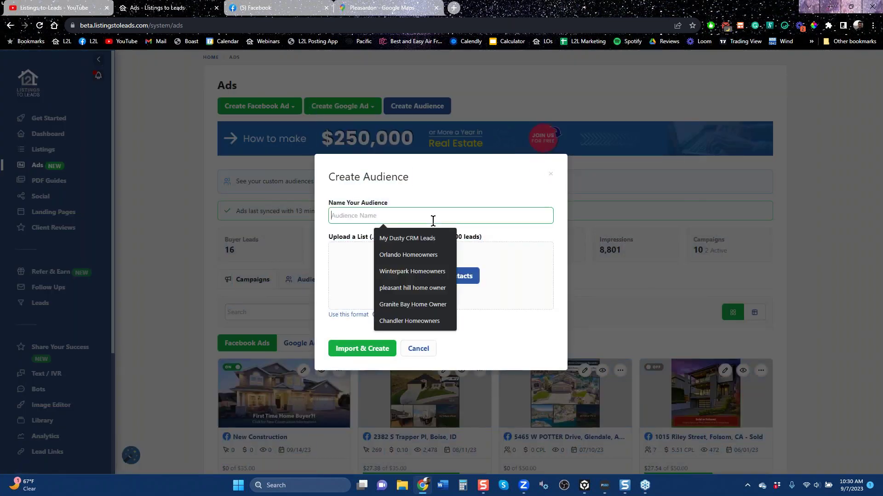
pyautogui.write('Ple')
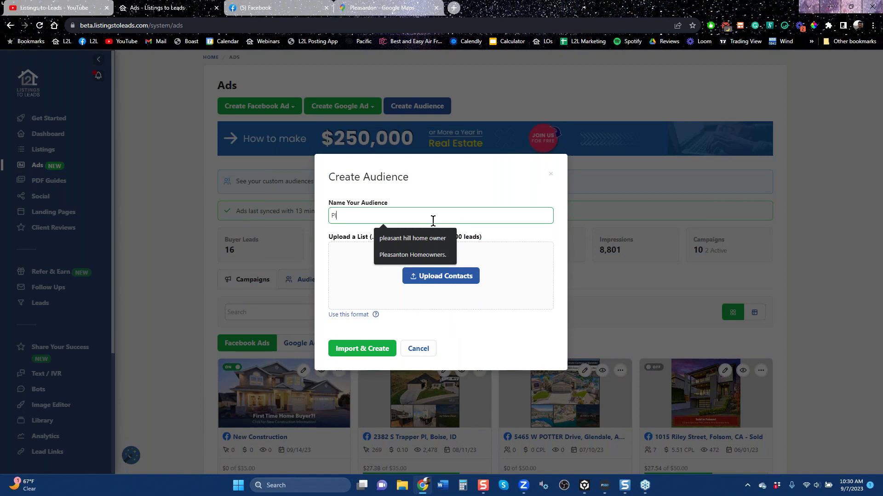
pyautogui.press('Down')
pyautogui.press('Down')
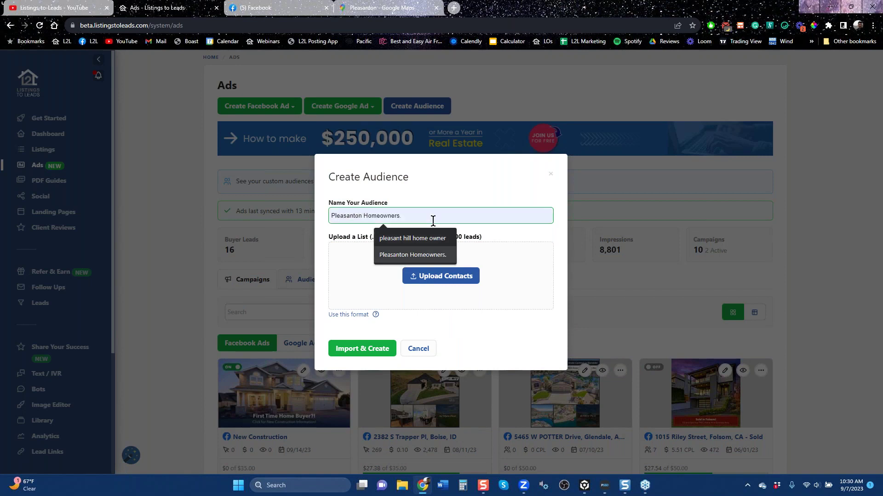
pyautogui.press('Return')
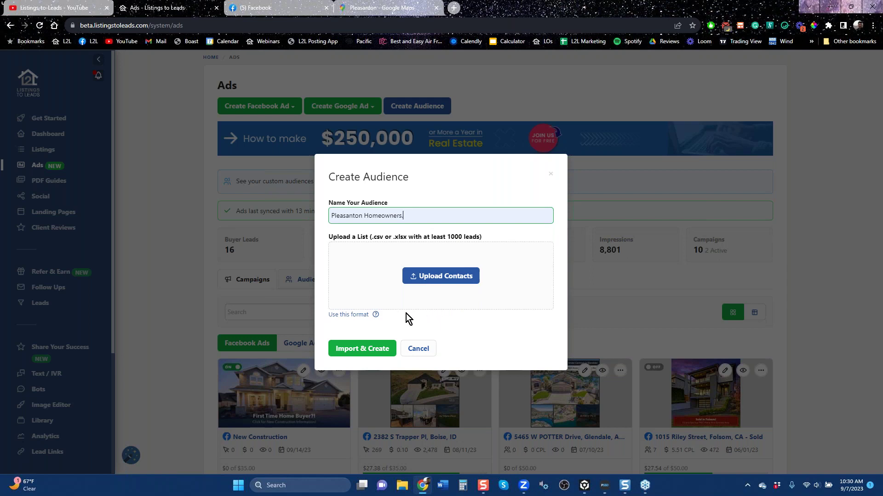
# Step: Examine the sample contact list format and minimum lead requirement for the audience upload, and cancel the audience creation
pyautogui.moveTo(346, 317)
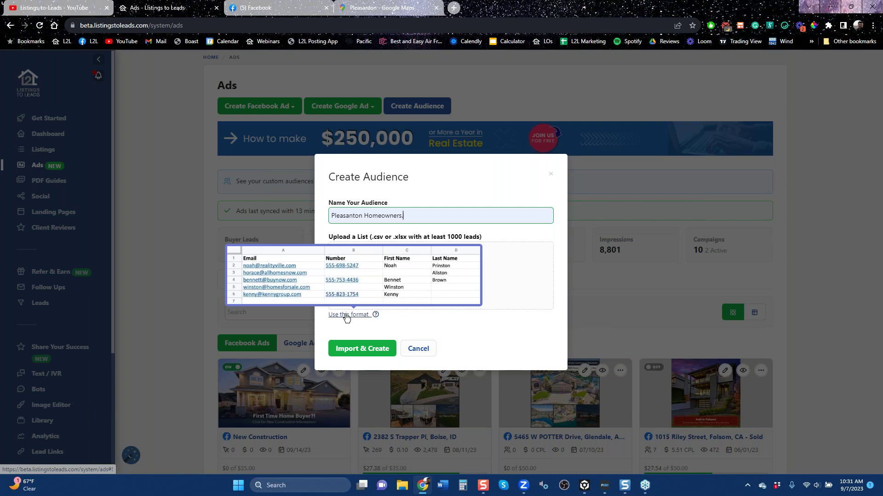
pyautogui.moveTo(483, 237); pyautogui.dragTo(418, 237)
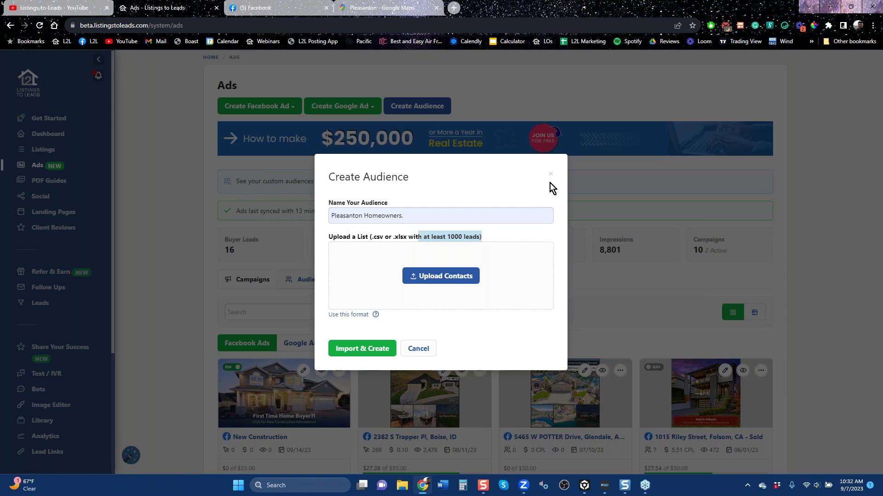
pyautogui.click(418, 348)
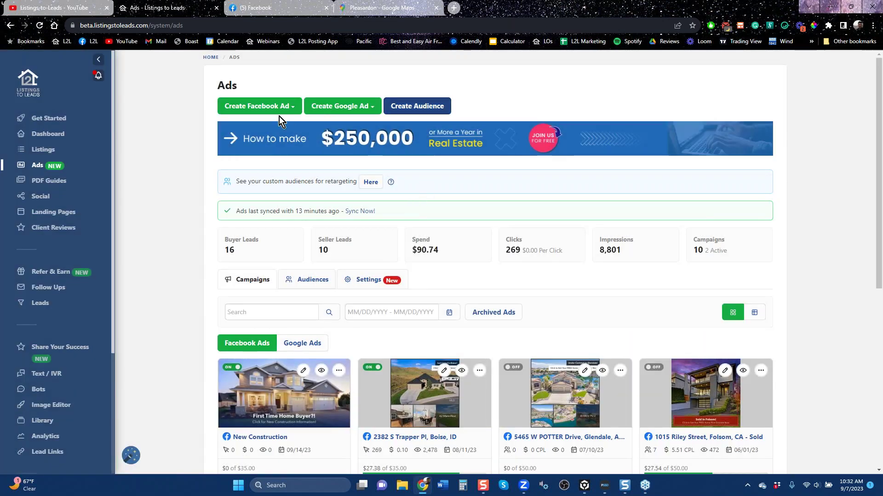
# Step: Create a Facebook PDF guide ad for the Divorce & Real Estate guide with Lead Ads as the marketing objective
pyautogui.click(273, 110)
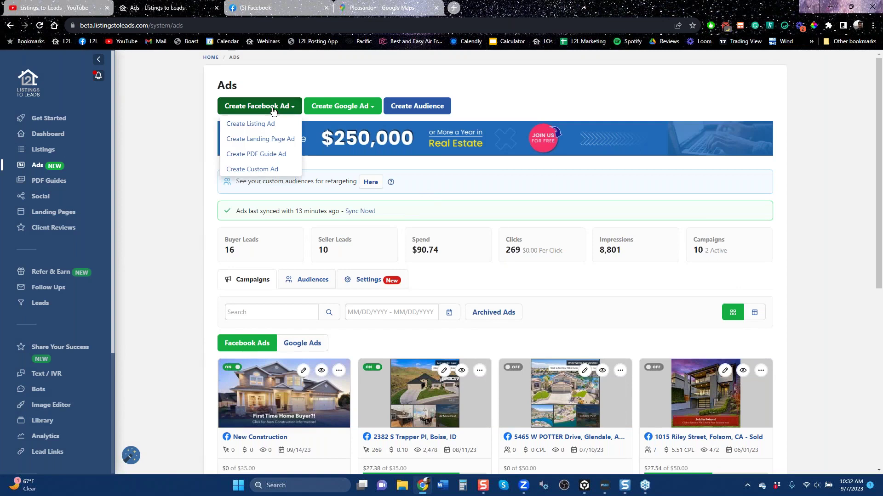
pyautogui.click(269, 159)
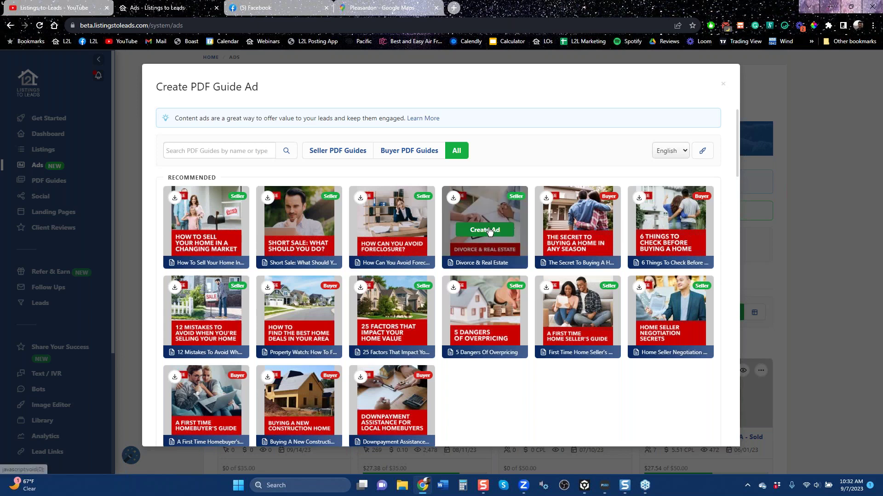
pyautogui.click(485, 233)
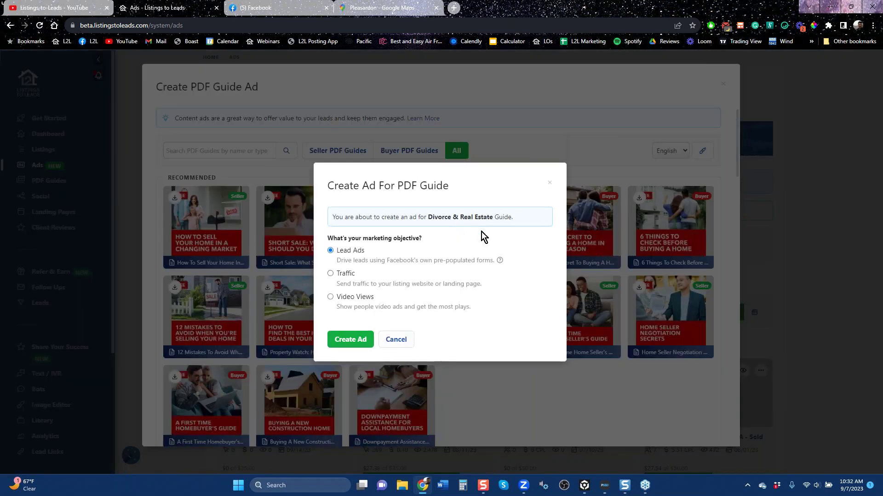
pyautogui.click(355, 343)
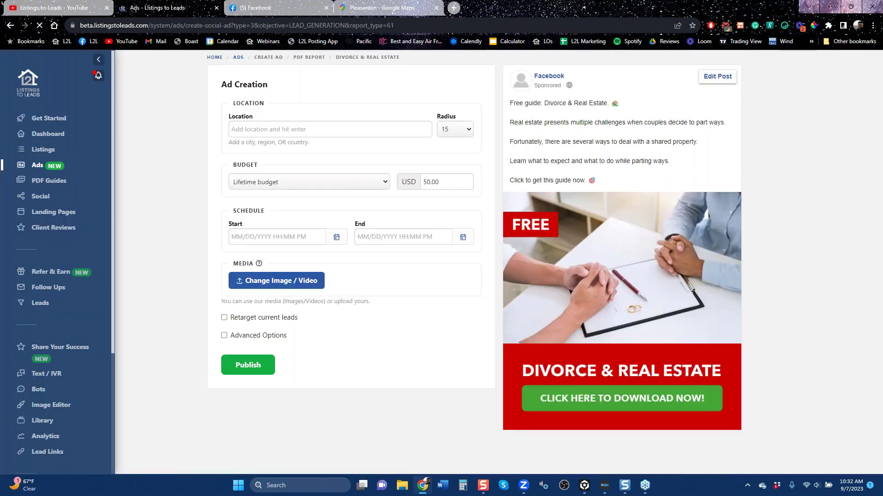
# Step: Enable retargeting of current leads for the ad and add L2L Custom Audience from CRM as its custom audience
pyautogui.click(300, 129)
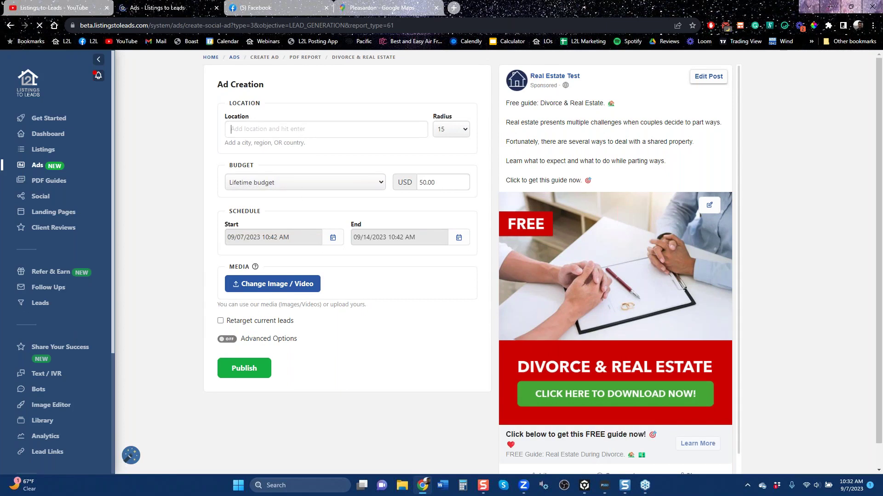
pyautogui.click(244, 321)
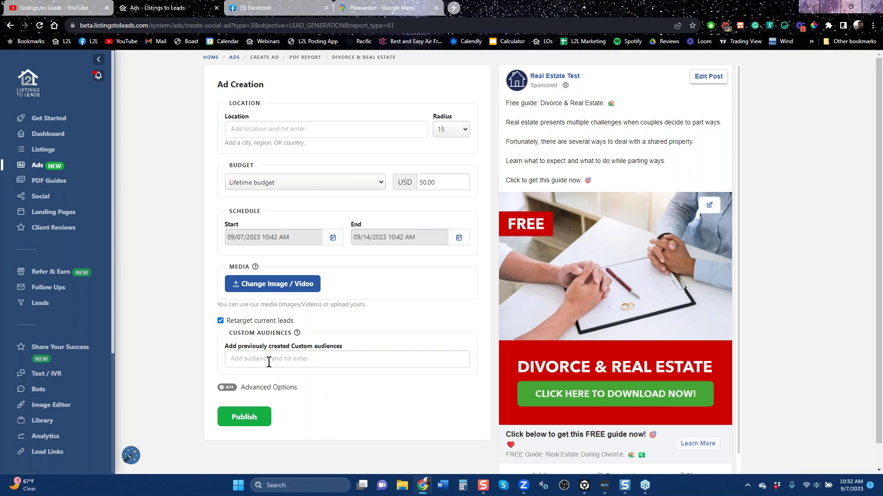
pyautogui.write('l2l')
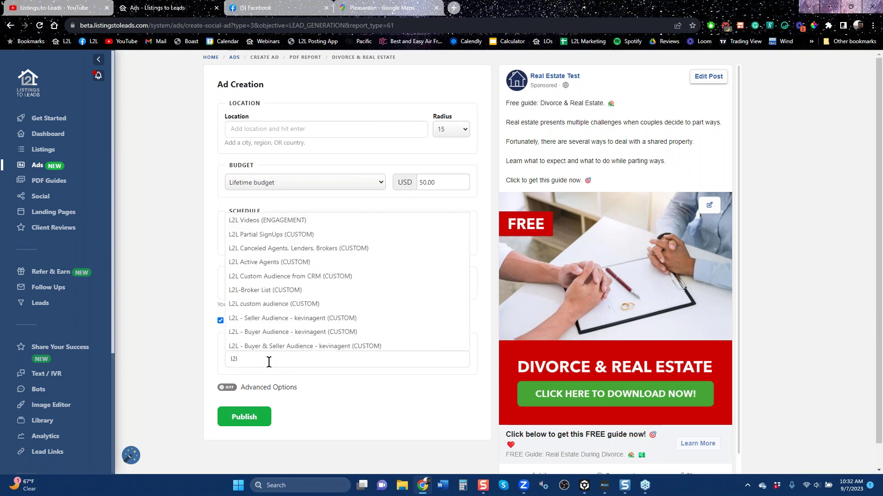
pyautogui.click(284, 277)
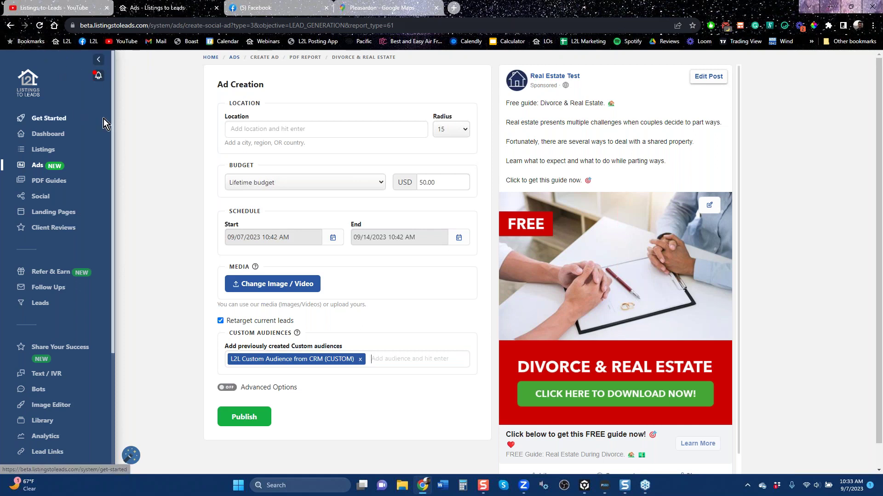
# Step: Return to the Ads page without publishing and examine the leads, cost per lead and reach of the existing Facebook campaigns
pyautogui.click(39, 166)
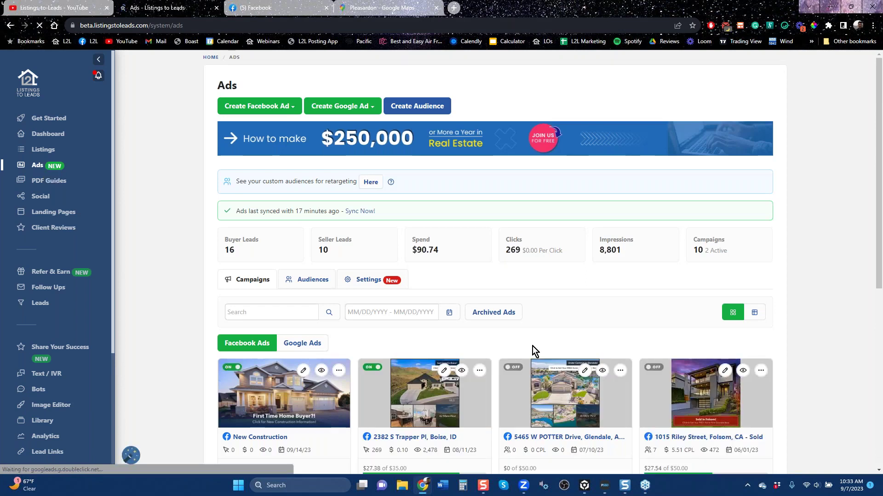
pyautogui.scroll(-5, 532, 347)
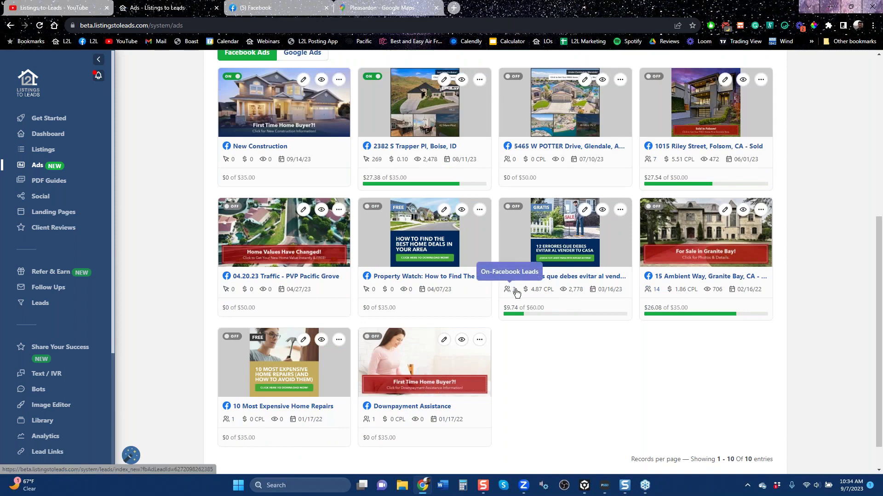
pyautogui.moveTo(555, 289); pyautogui.dragTo(531, 291)
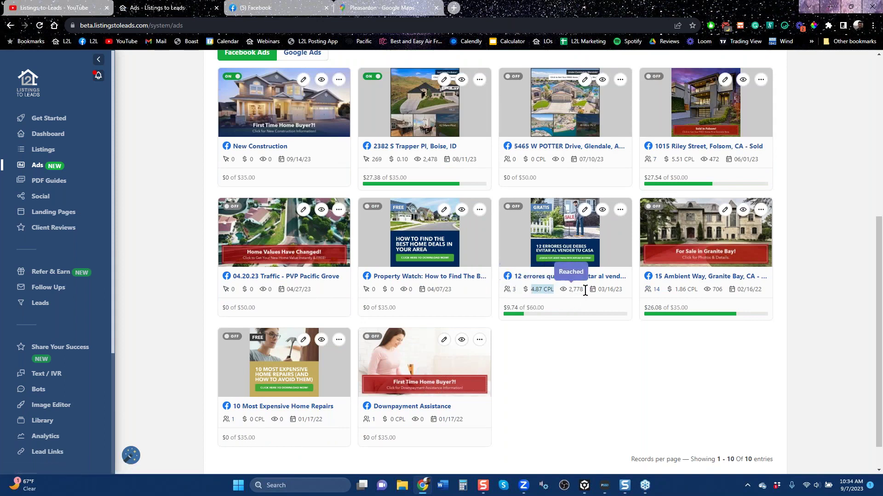
pyautogui.moveTo(585, 292); pyautogui.dragTo(570, 293)
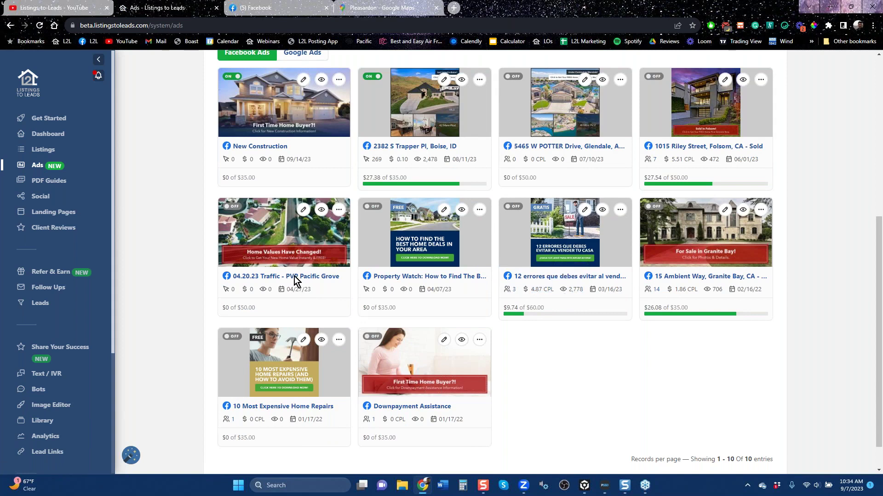
pyautogui.scroll(6, 550, 356)
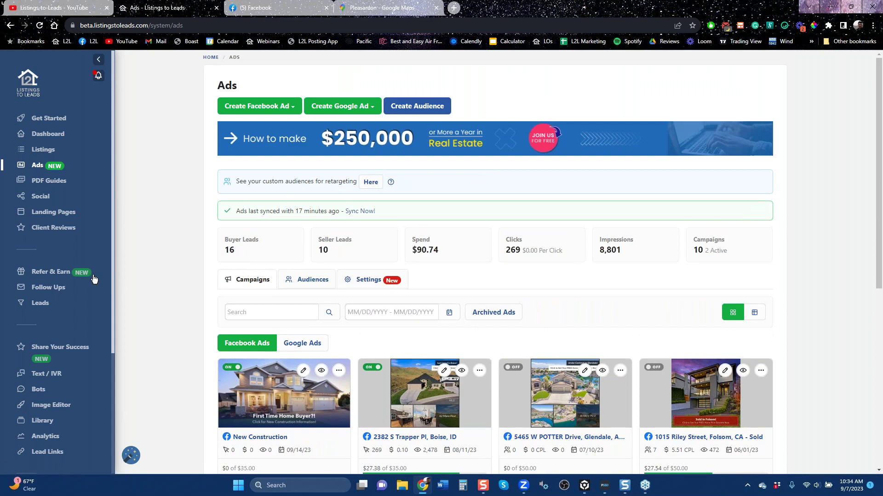
# Step: Sign out of the current account, check the login form and reload the Listings-to-Leads home page
pyautogui.scroll(-4, 93, 279)
pyautogui.click(31, 456)
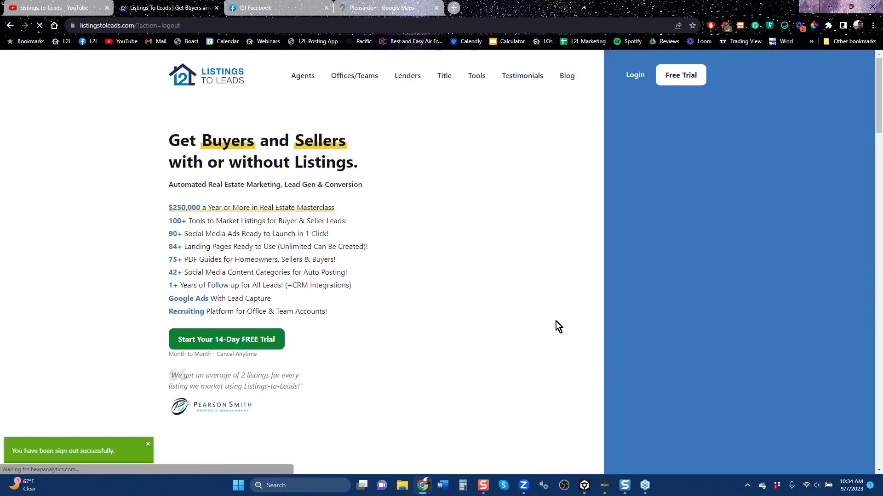
pyautogui.click(630, 77)
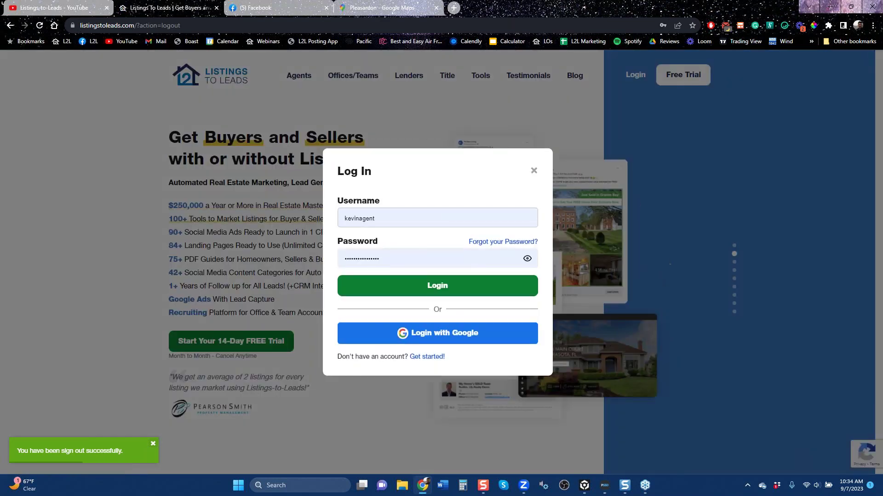
pyautogui.click(437, 218)
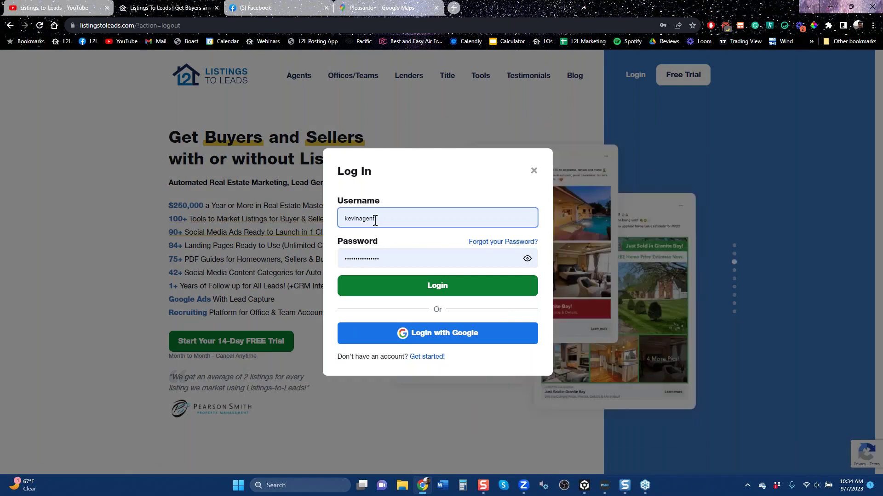
pyautogui.click(40, 26)
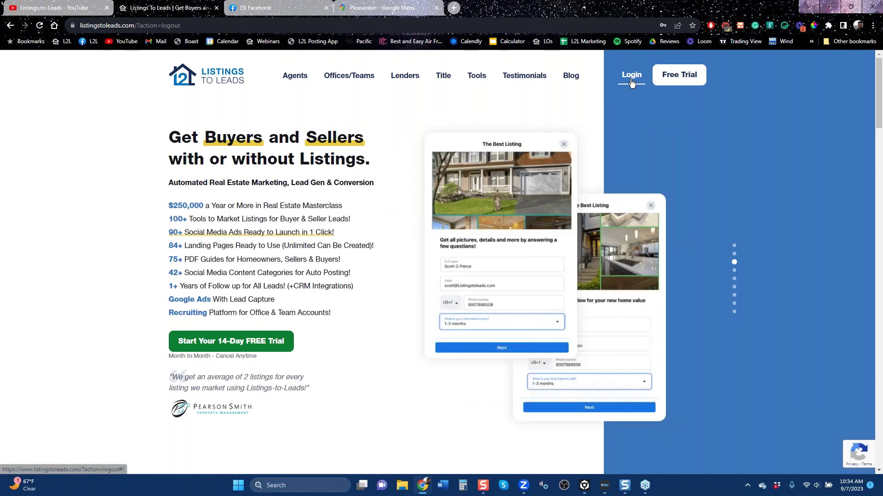
# Step: Log in with the saved KW Carolina account, replacing the prefilled username and password with its stored credentials
pyautogui.click(631, 82)
pyautogui.click(441, 215)
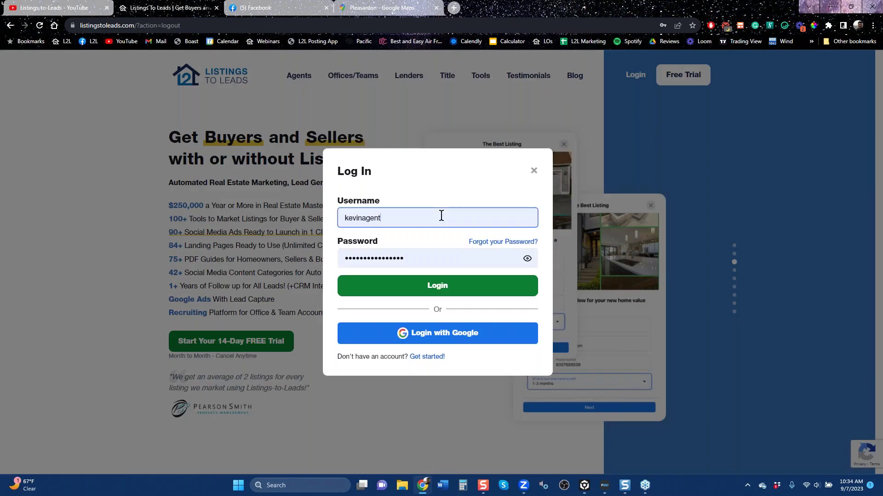
pyautogui.press('BackSpace')
pyautogui.press('BackSpace')
pyautogui.press('BackSpace')
pyautogui.press('BackSpace')
pyautogui.press('BackSpace')
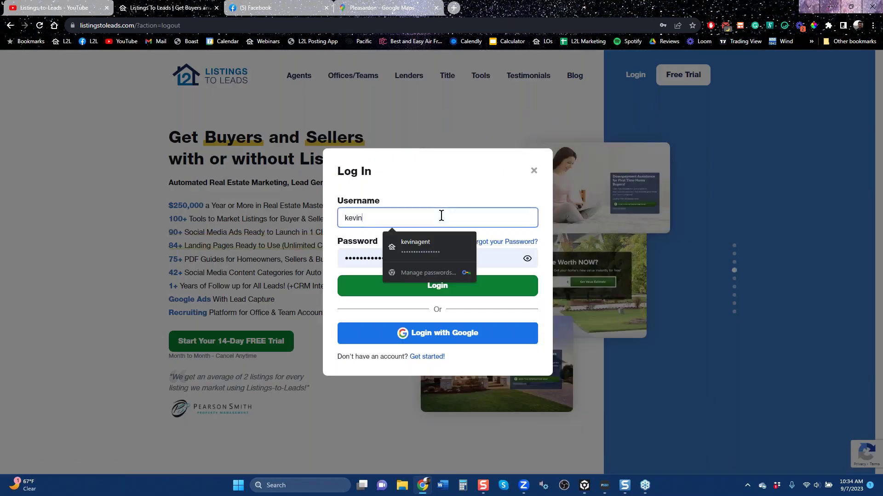
pyautogui.press('BackSpace')
pyautogui.press('BackSpace')
pyautogui.press('BackSpace')
pyautogui.press('BackSpace')
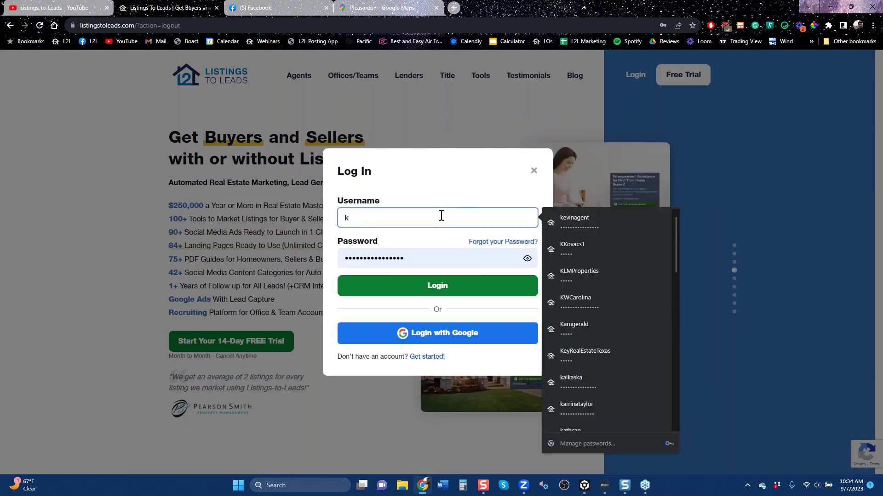
pyautogui.write('w')
pyautogui.press('Down')
pyautogui.press('Return')
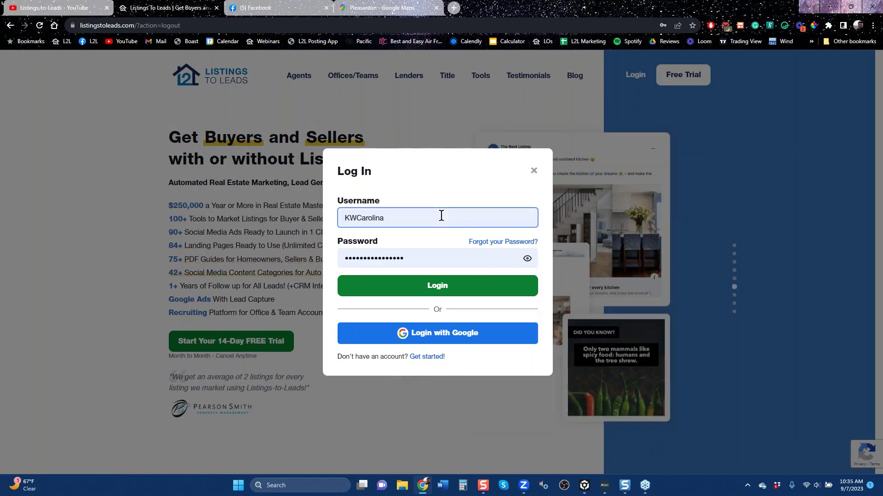
pyautogui.click(445, 291)
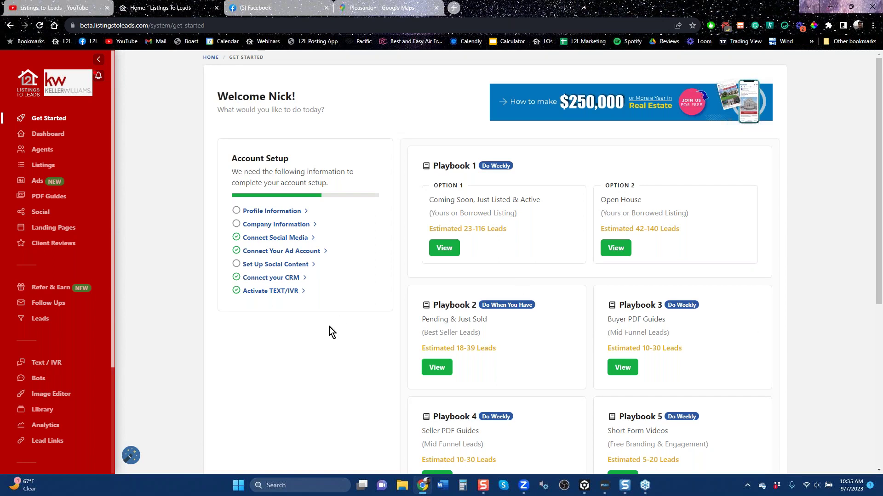
# Step: Open the Ads page of this account and examine its listing ad campaigns and their results
pyautogui.click(38, 183)
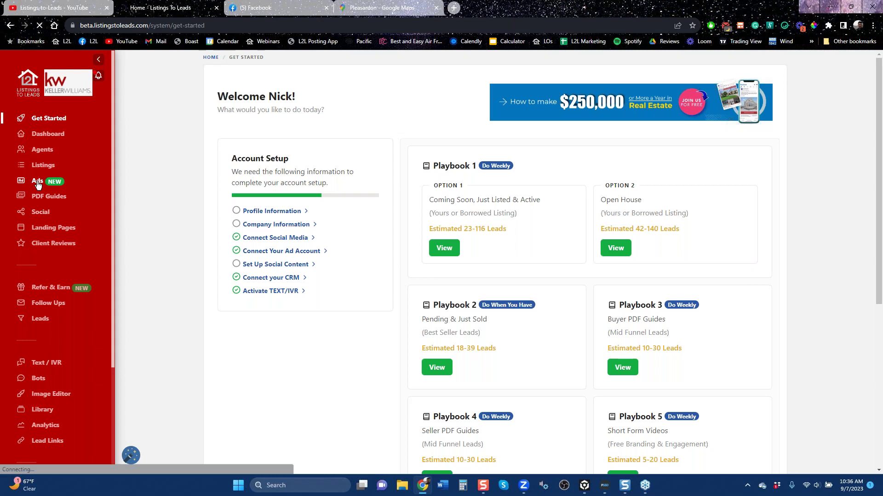
pyautogui.click(37, 182)
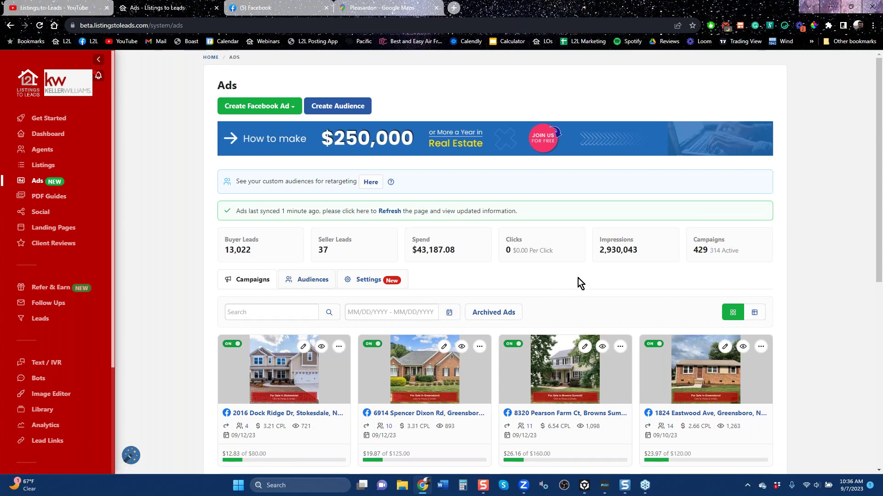
pyautogui.scroll(-6, 602, 324)
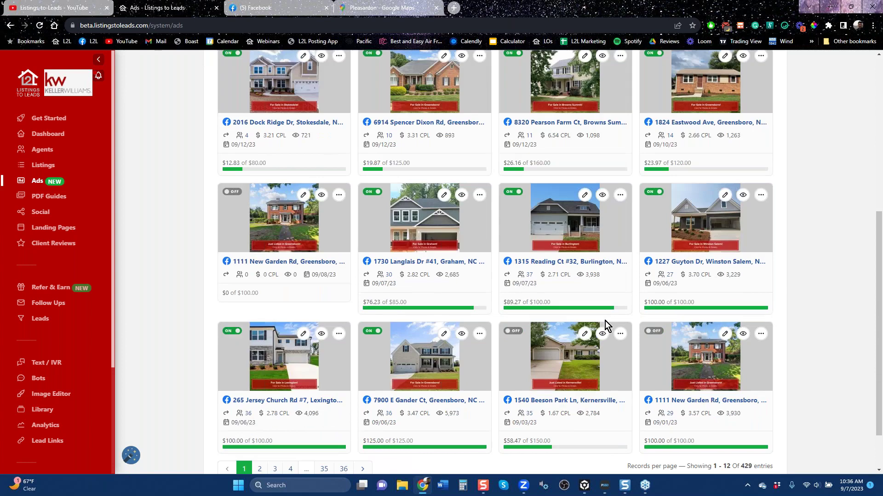
# Step: Examine the account's ad totals on the Ads page, highlighting campaigns, spend, buyer leads and impressions
pyautogui.scroll(6, 605, 321)
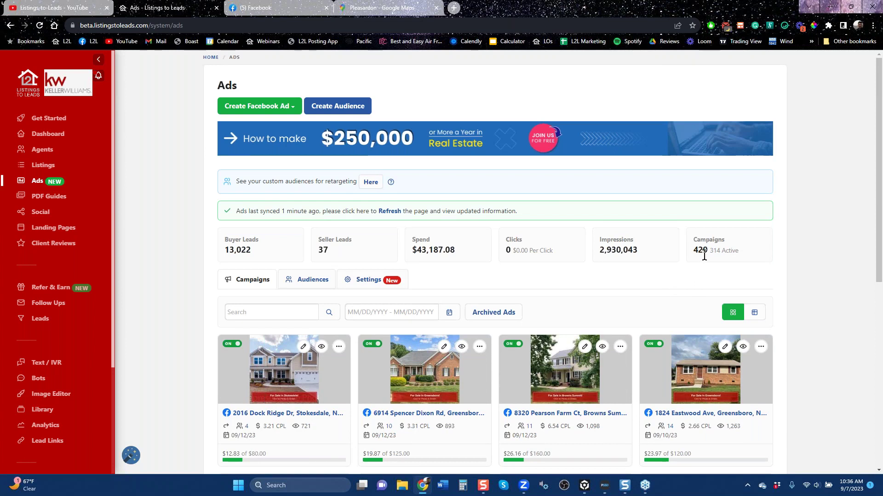
pyautogui.moveTo(720, 250); pyautogui.dragTo(699, 250)
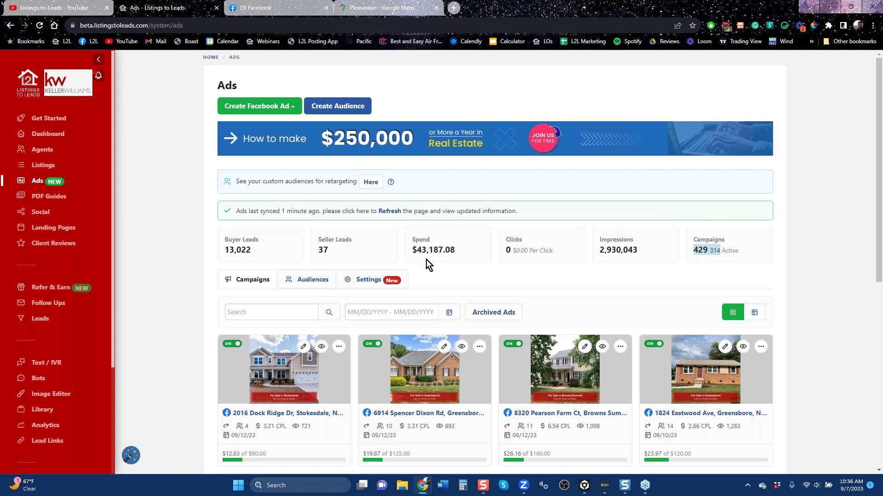
pyautogui.moveTo(410, 250); pyautogui.dragTo(456, 250)
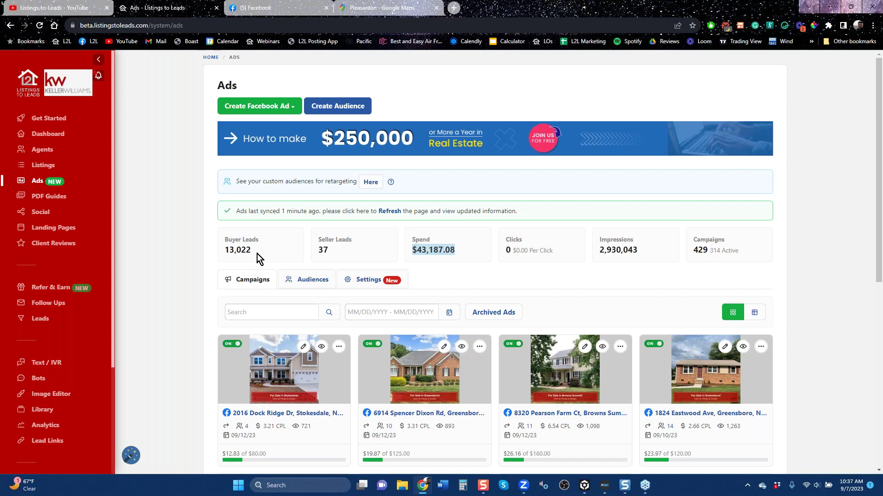
pyautogui.moveTo(258, 254); pyautogui.dragTo(242, 251)
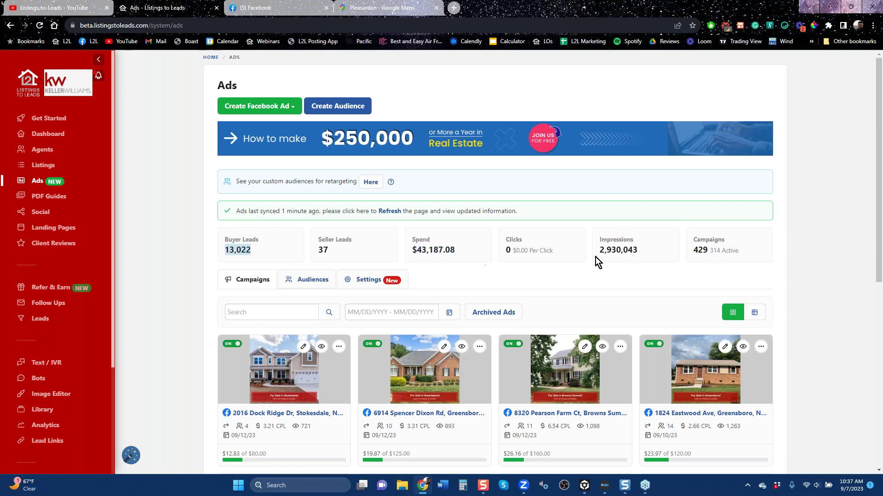
pyautogui.moveTo(598, 250); pyautogui.dragTo(638, 251)
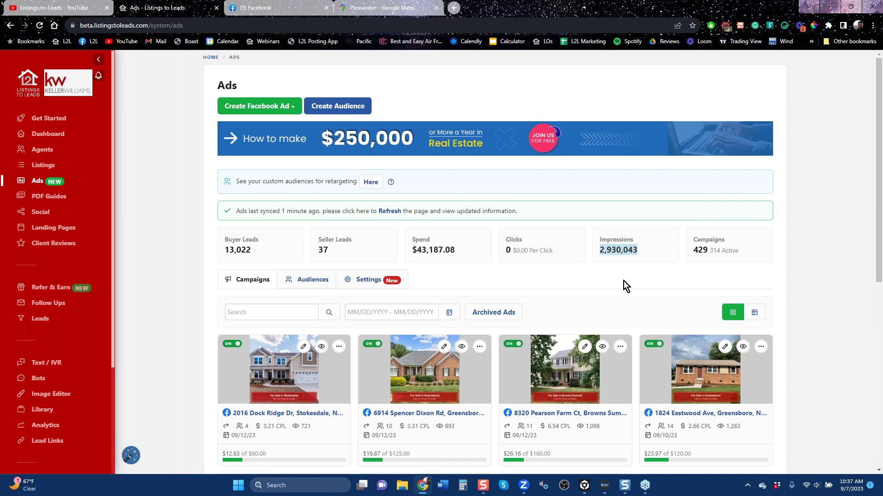
# Step: Look through the Facebook news feed and return to the Listings-to-Leads Ads page
pyautogui.click(283, 9)
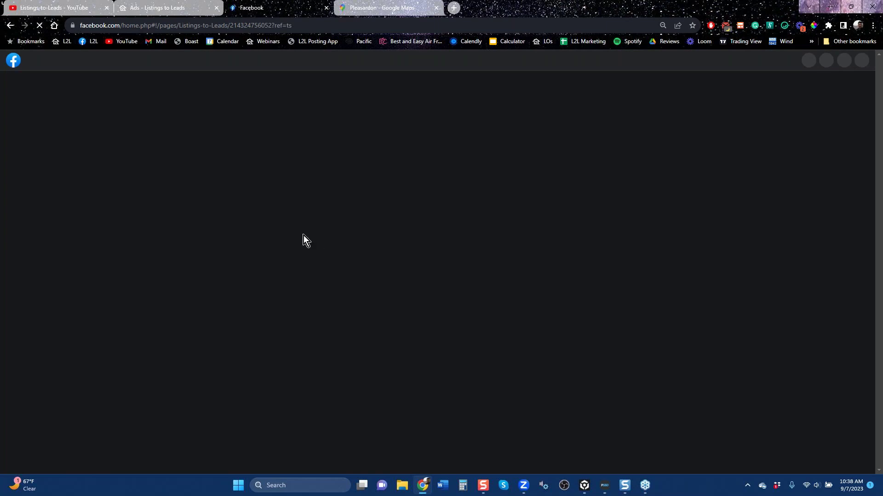
pyautogui.scroll(-5, 356, 293)
pyautogui.scroll(5, 357, 293)
pyautogui.scroll(-5, 357, 293)
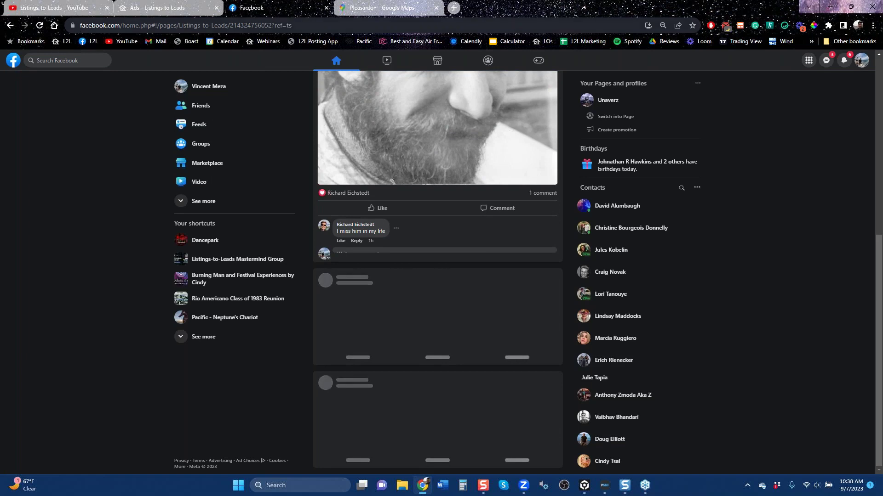
pyautogui.click(170, 8)
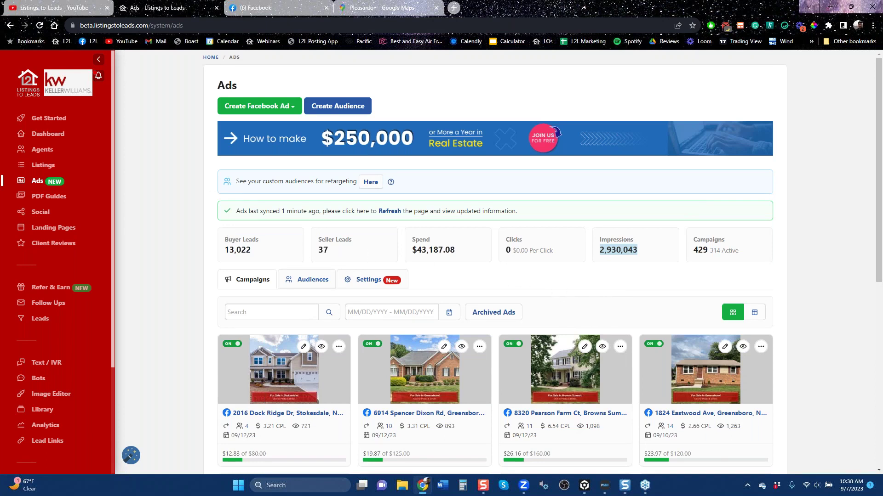
# Step: Close the Pleasanton map page and search Google for "how do i sell my sell my home" in a new browser tab
pyautogui.doubleClick(453, 8)
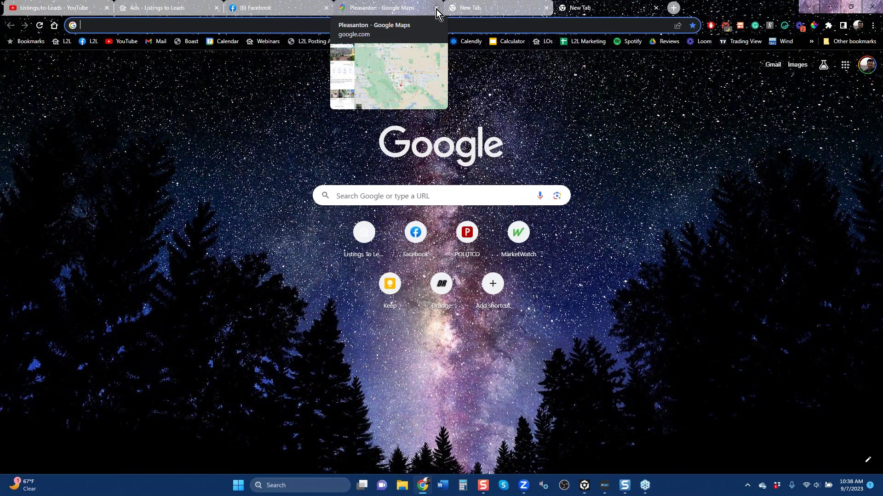
pyautogui.click(436, 8)
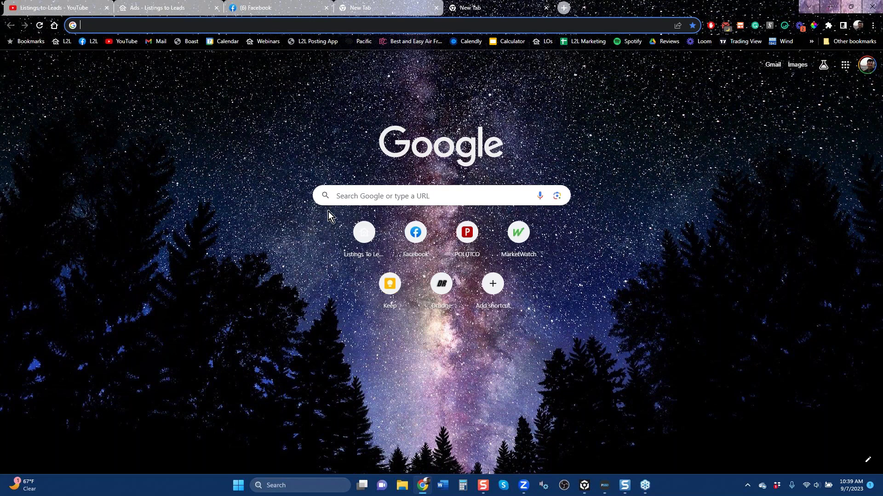
pyautogui.click(349, 200)
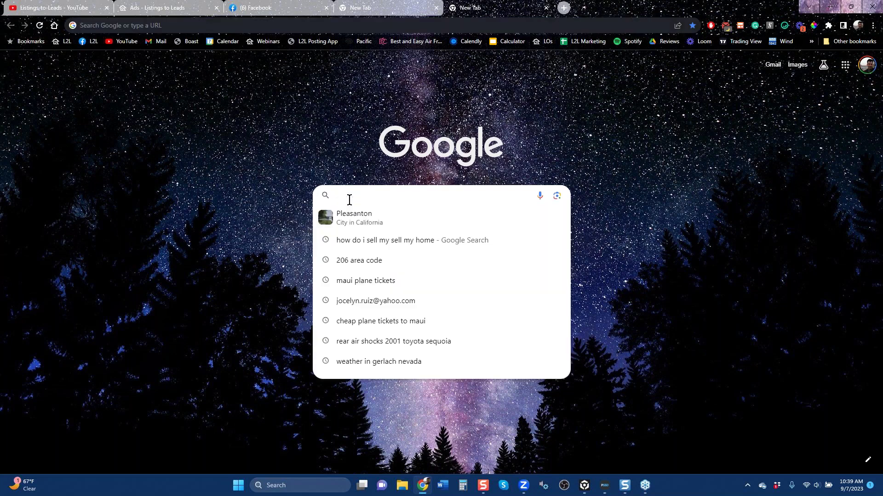
pyautogui.click(408, 241)
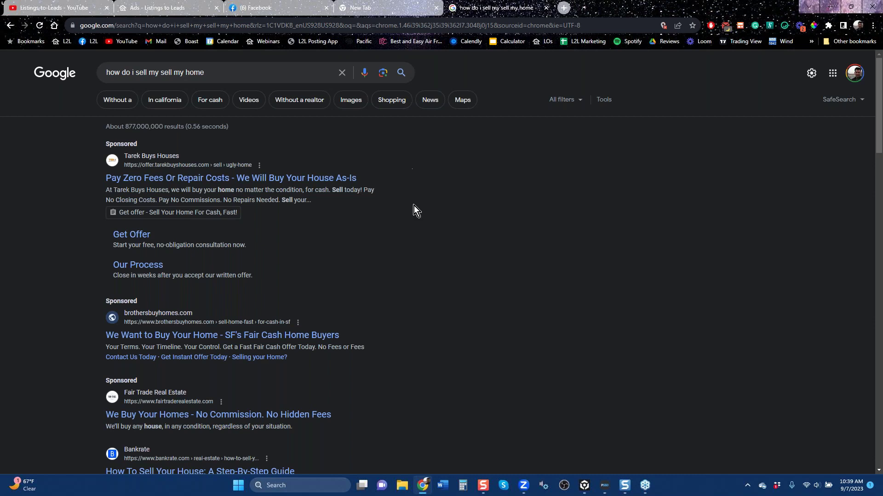
# Step: Examine the sponsored and organic Google results for the home-selling query from the first listing to the related searches
pyautogui.scroll(-15, 416, 217)
pyautogui.scroll(-6, 431, 257)
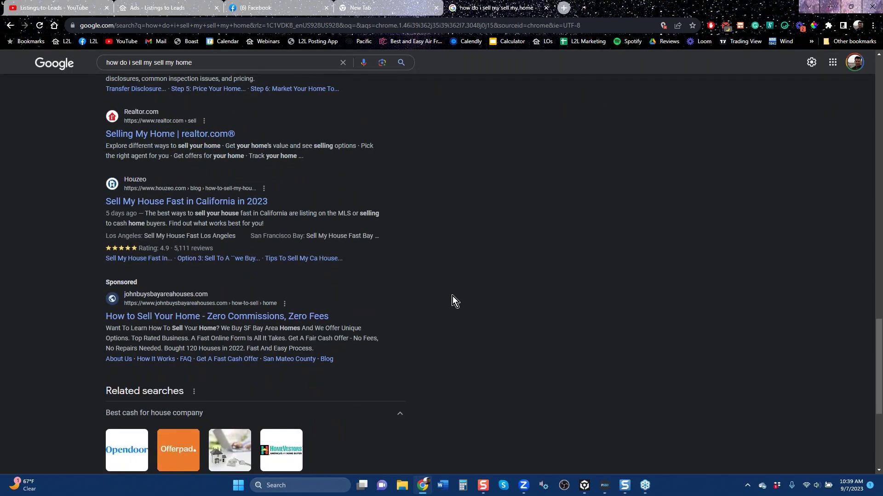
pyautogui.scroll(7, 452, 296)
pyautogui.scroll(6, 446, 299)
pyautogui.scroll(-6, 420, 299)
pyautogui.scroll(3, 402, 294)
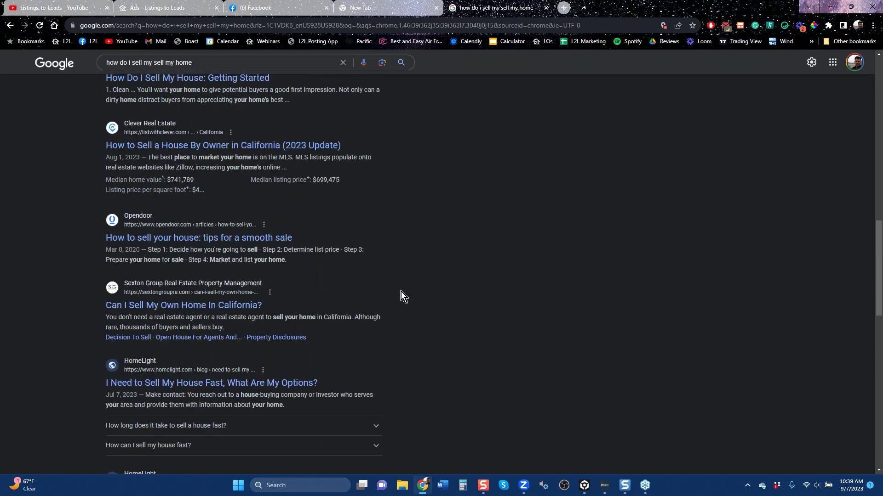
pyautogui.scroll(10, 401, 292)
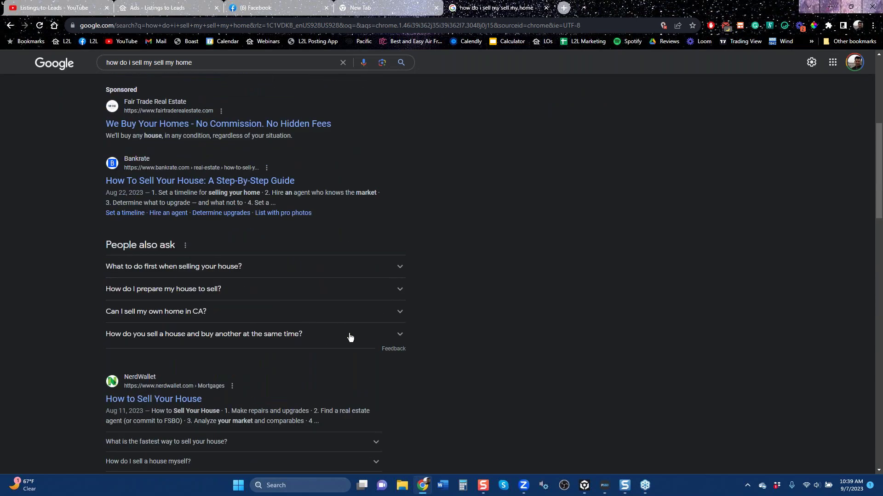
pyautogui.scroll(-6, 469, 324)
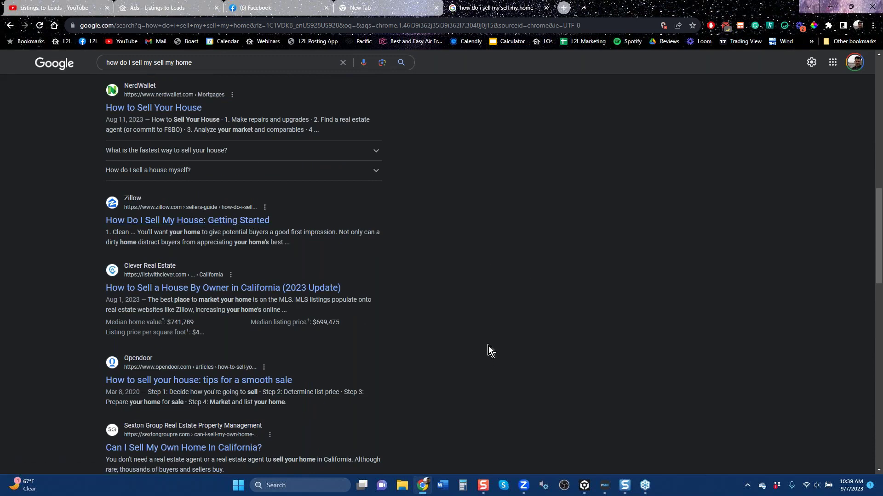
pyautogui.scroll(-5, 488, 345)
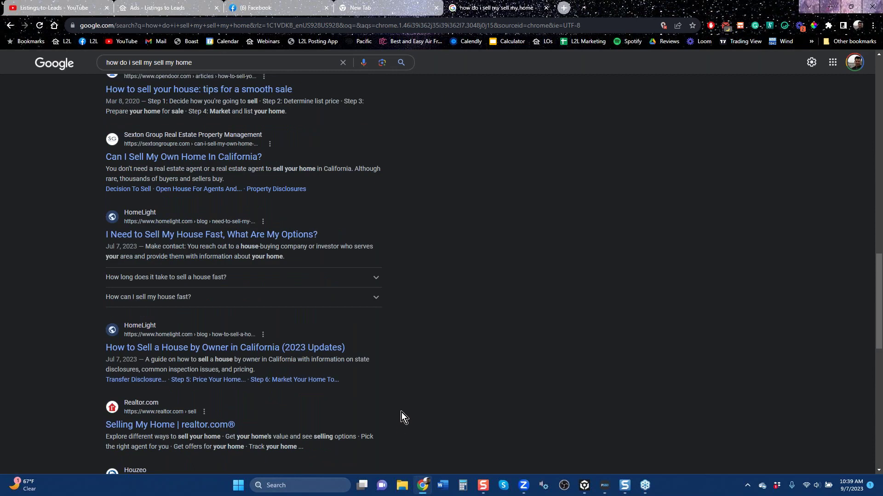
pyautogui.scroll(-5, 401, 416)
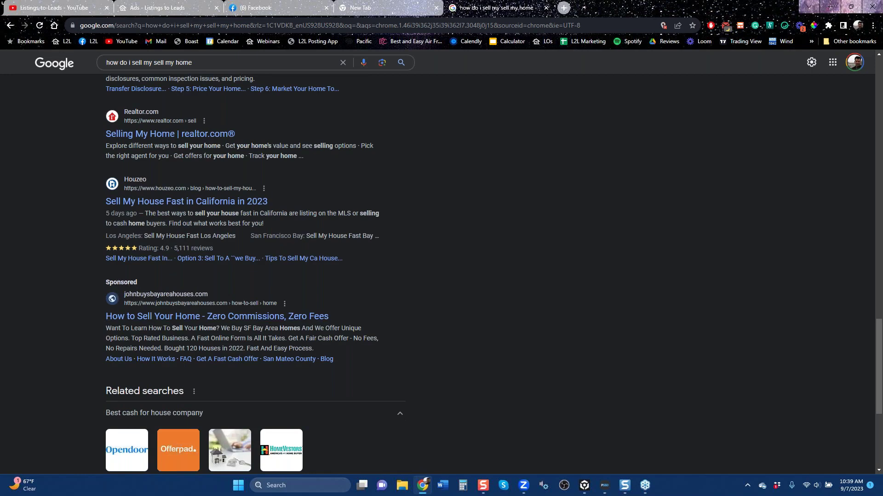
pyautogui.scroll(6, 388, 347)
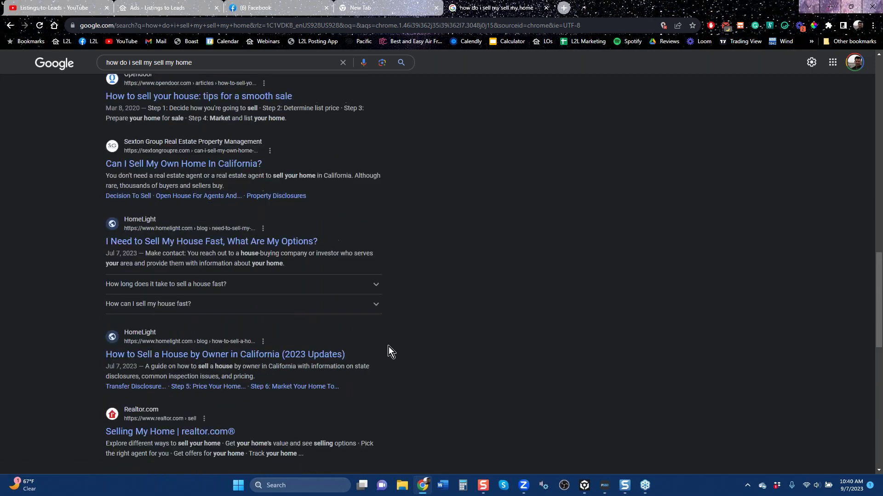
pyautogui.scroll(15, 387, 346)
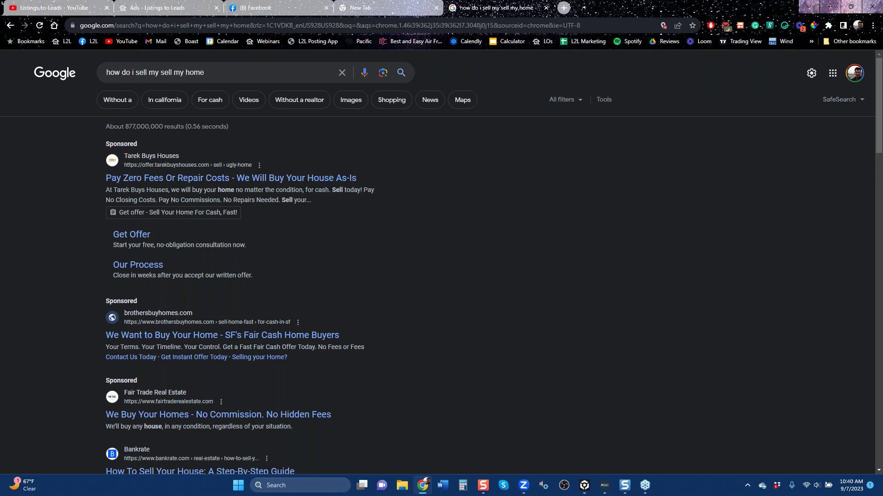
# Step: Return to Listings-to-Leads, sign out of the KW Carolina account and bring up the login form
pyautogui.click(154, 8)
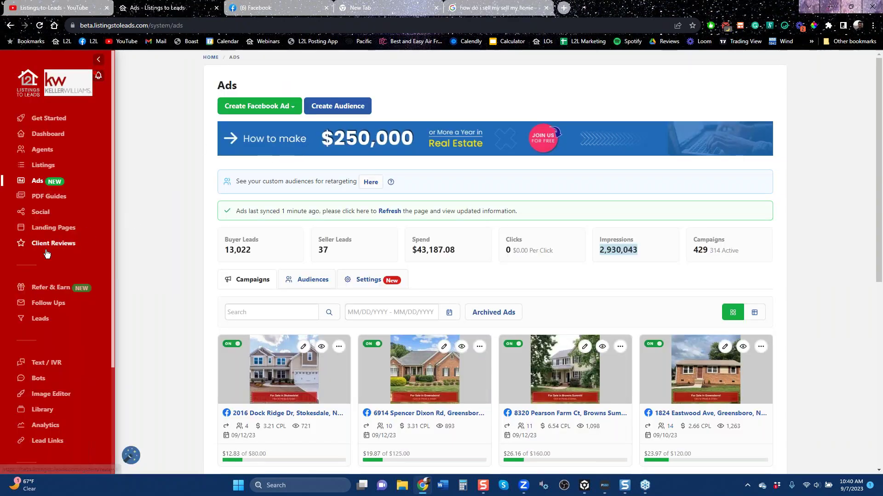
pyautogui.scroll(-10, 46, 258)
pyautogui.click(31, 455)
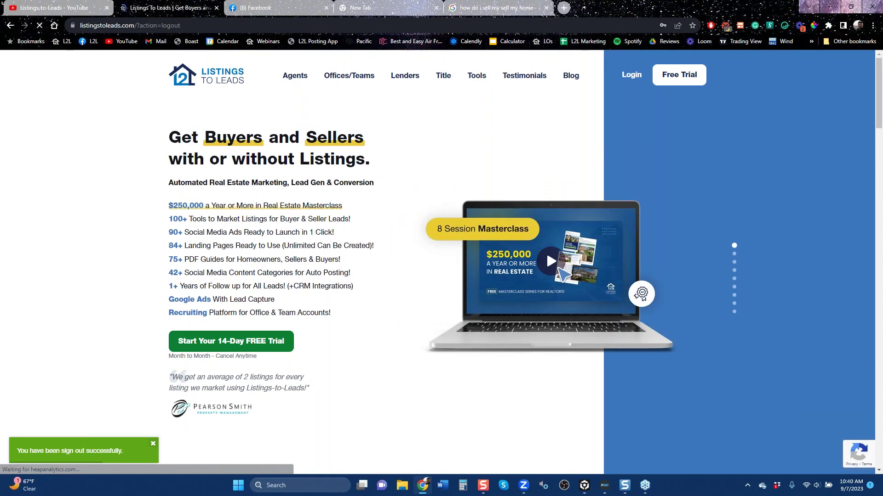
pyautogui.click(631, 74)
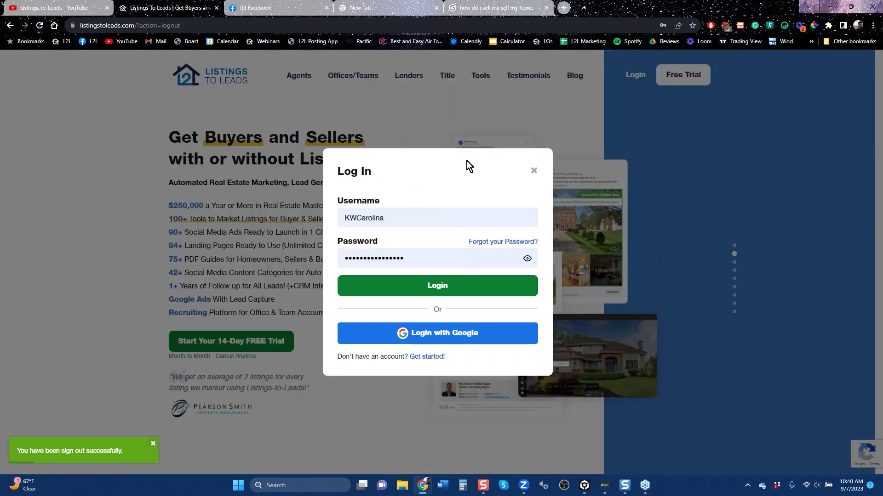
# Step: Log in with the saved agent account, replacing the prefilled username and password with its stored credentials, and open its Ads page
pyautogui.click(412, 217)
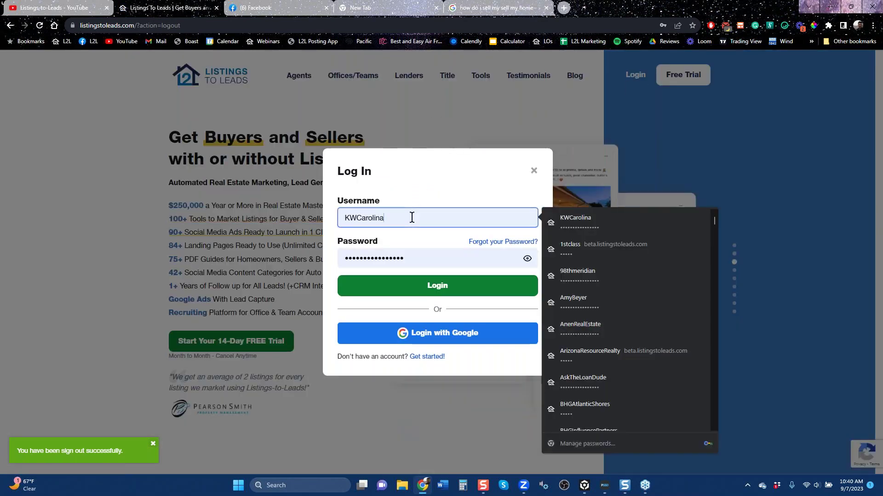
pyautogui.press('BackSpace')
pyautogui.press('BackSpace')
pyautogui.press('BackSpace')
pyautogui.press('BackSpace')
pyautogui.press('BackSpace')
pyautogui.press('BackSpace')
pyautogui.press('BackSpace')
pyautogui.press('BackSpace')
pyautogui.press('BackSpace')
pyautogui.press('BackSpace')
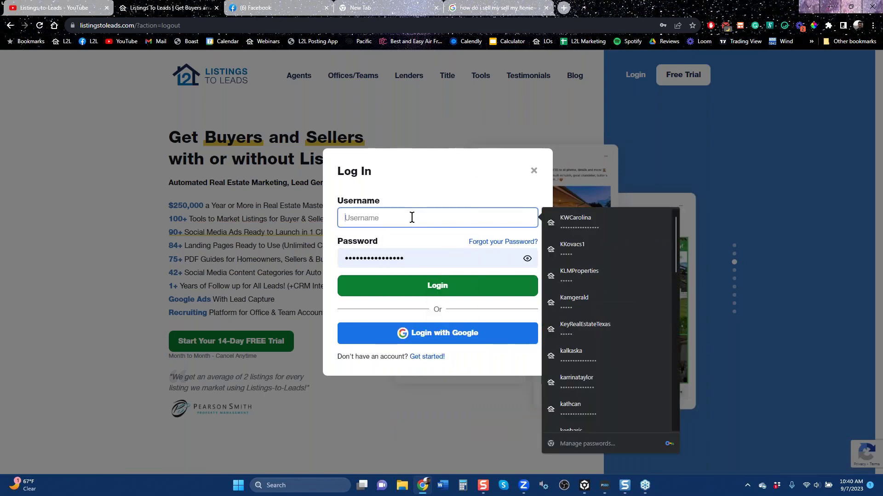
pyautogui.write('k')
pyautogui.press('BackSpace')
pyautogui.write('k')
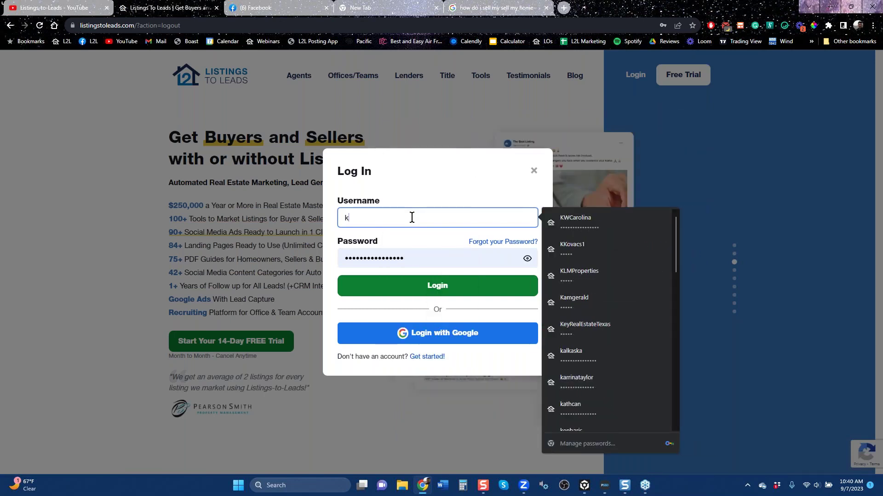
pyautogui.write('evin')
pyautogui.press('Down')
pyautogui.press('Return')
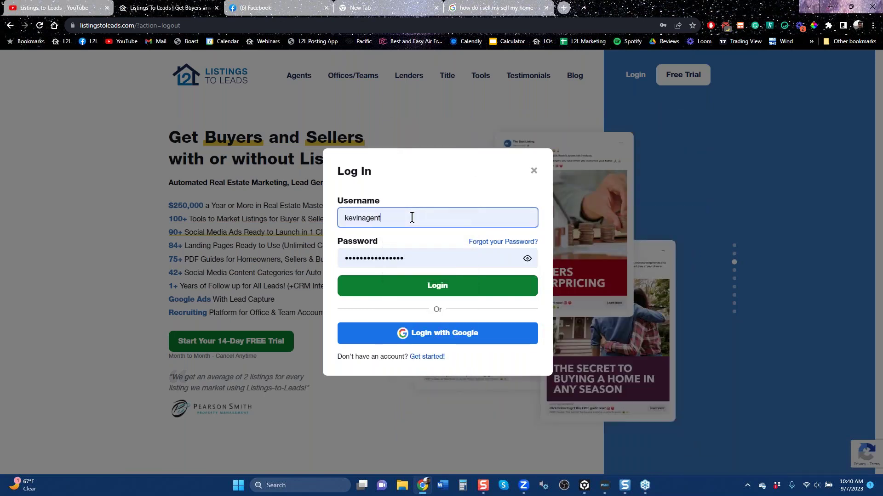
pyautogui.click(420, 288)
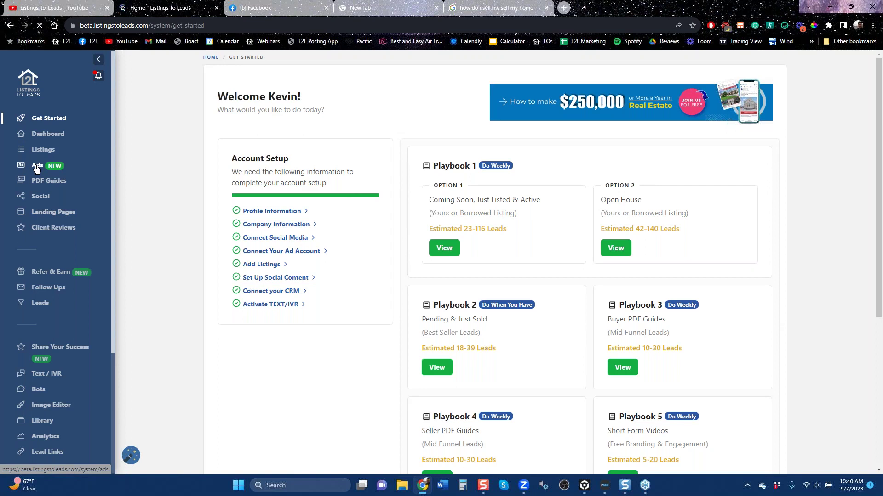
# Step: Open the article at virtuance.com/blog/top-real-estate-seo-keywords-for-2022/ in a new browser tab
pyautogui.doubleClick(563, 8)
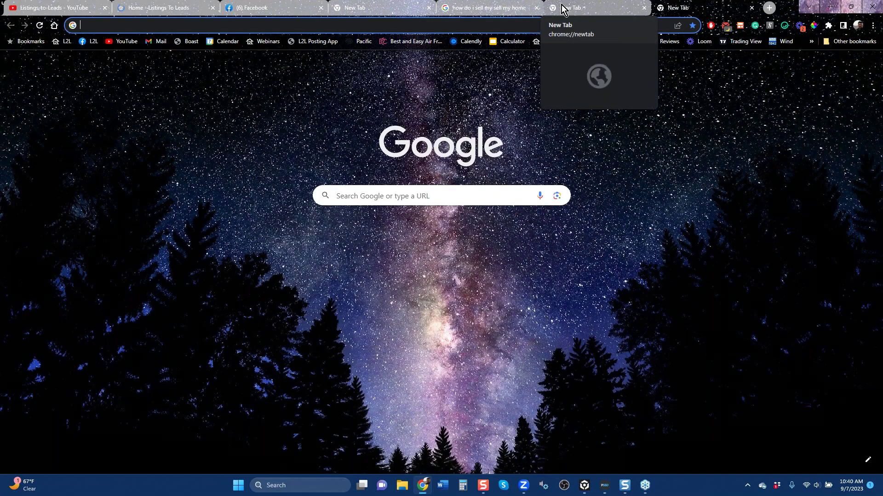
pyautogui.write('virtuance.com/blog/top-real-estate-seo-keywords-for-2022/')
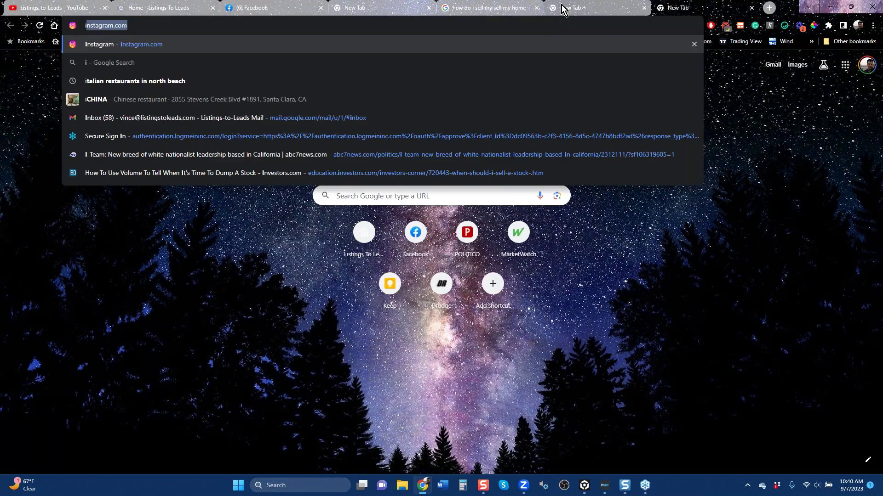
pyautogui.press('Return')
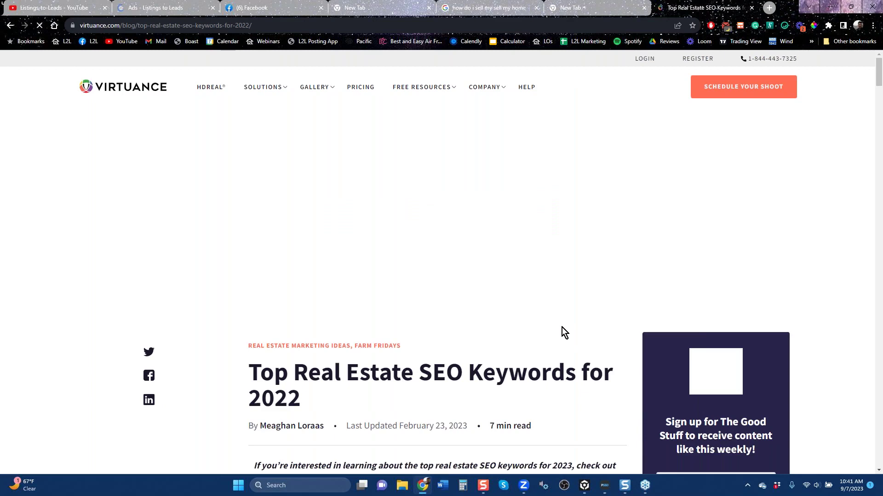
# Step: Return to Listings-to-Leads and create a Google landing page ad for the Pleasanton page under Property Valuation Plus
pyautogui.click(176, 10)
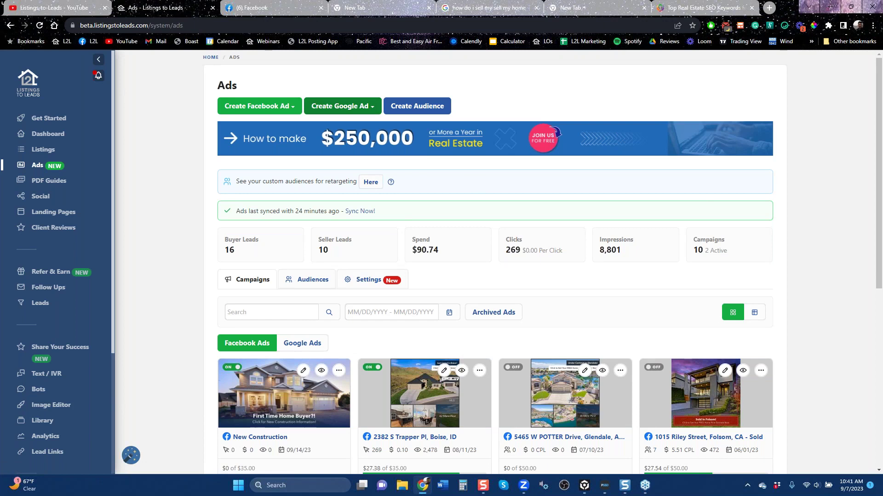
pyautogui.click(351, 113)
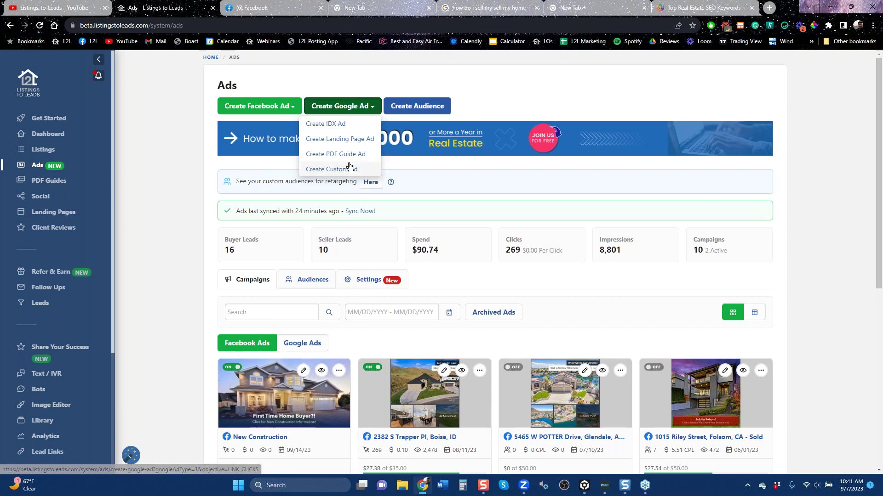
pyautogui.click(346, 141)
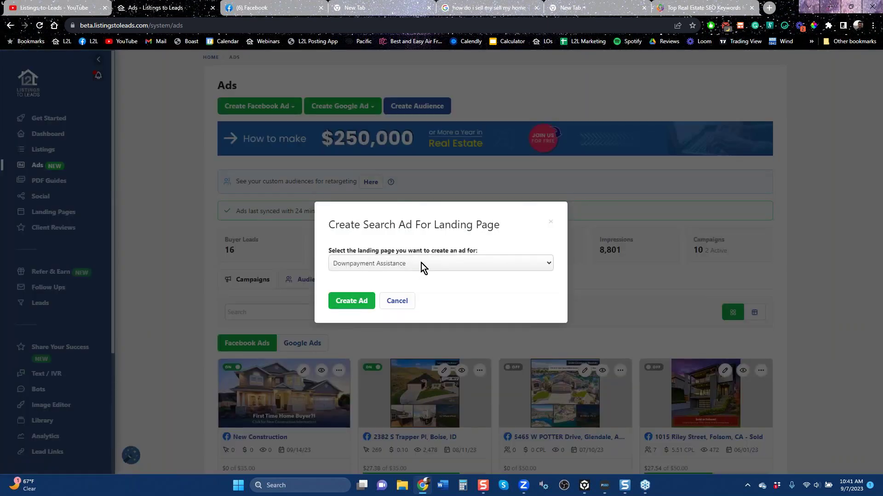
pyautogui.click(421, 263)
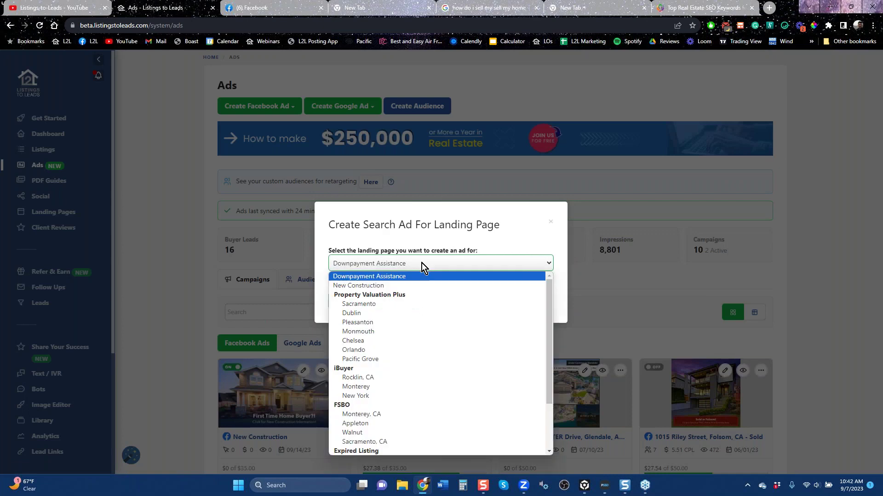
pyautogui.click(384, 322)
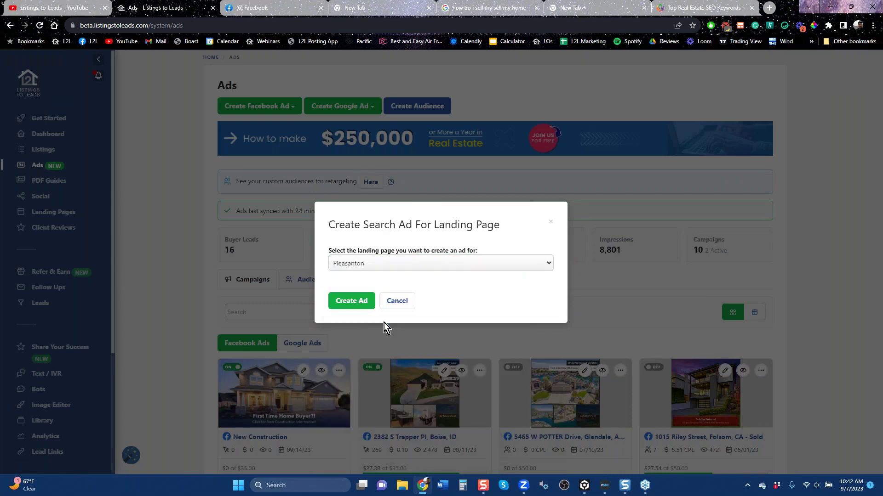
pyautogui.click(352, 300)
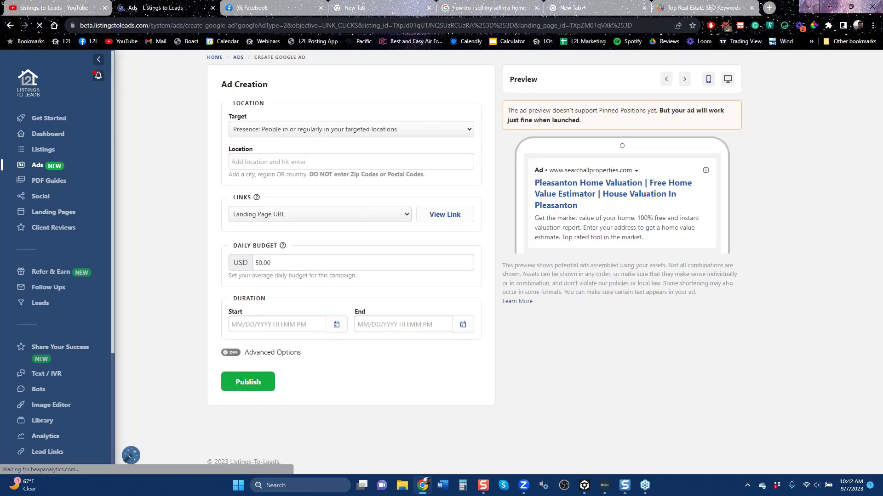
# Step: Set the Google ad's targeted location to the city of Pleasanton, California, United States
pyautogui.click(311, 165)
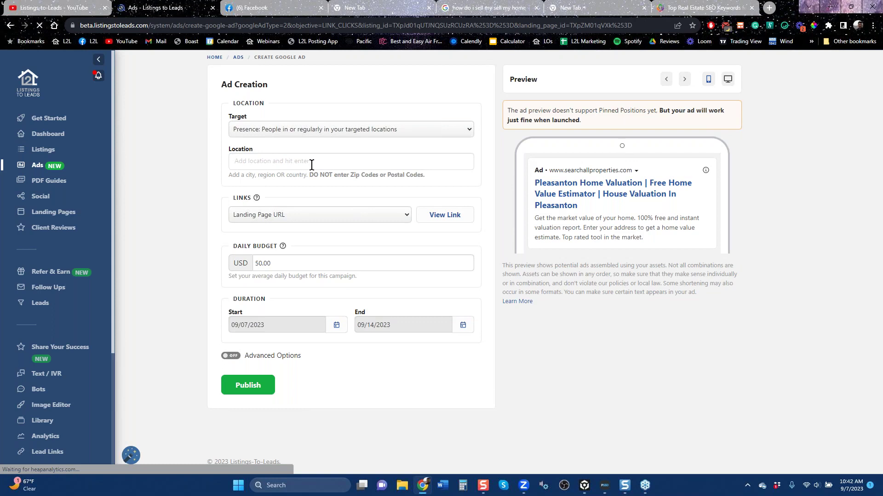
pyautogui.write('pleas')
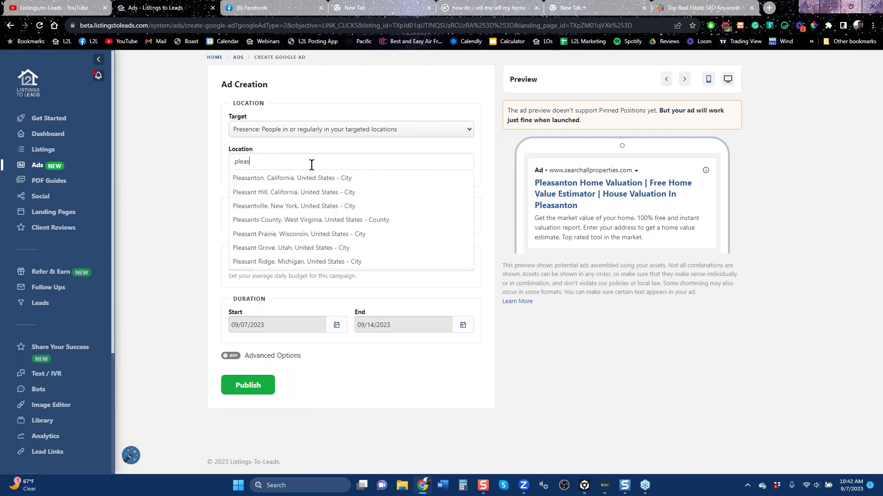
pyautogui.press('Down')
pyautogui.press('Return')
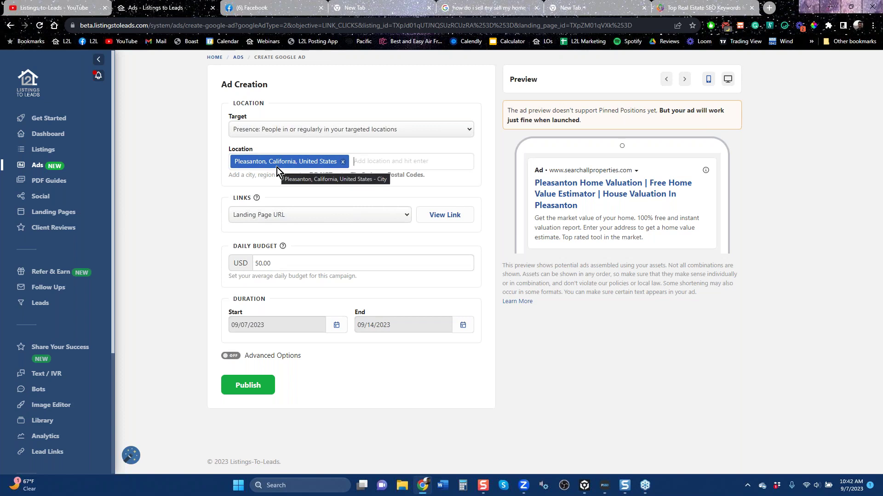
# Step: View the ad's linked Pleasanton landing page and the Google results for the home-selling query, returning to the ad form
pyautogui.click(453, 219)
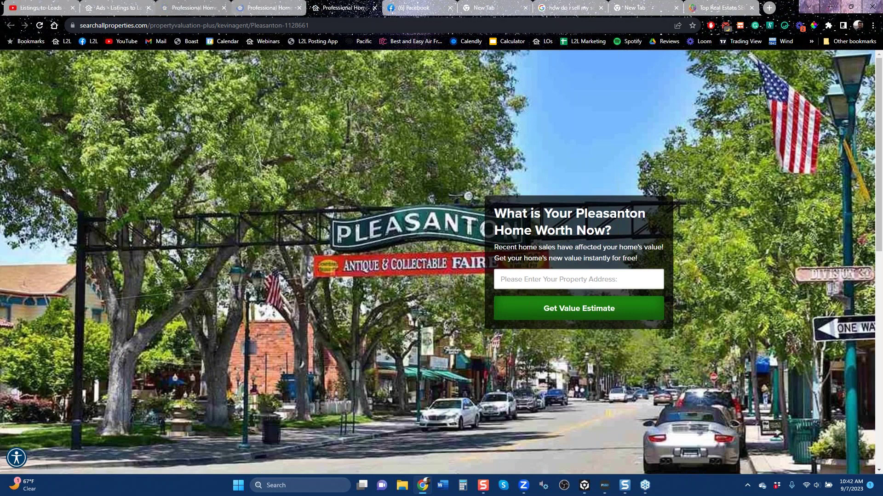
pyautogui.click(115, 8)
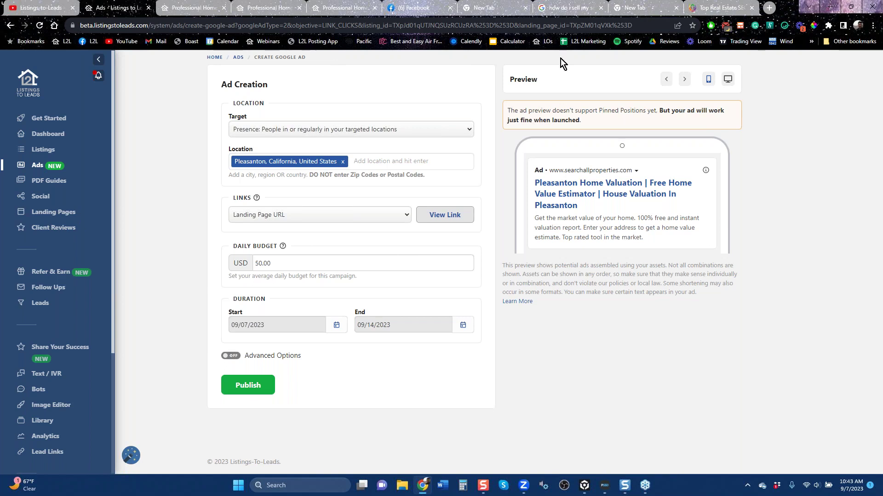
pyautogui.click(561, 12)
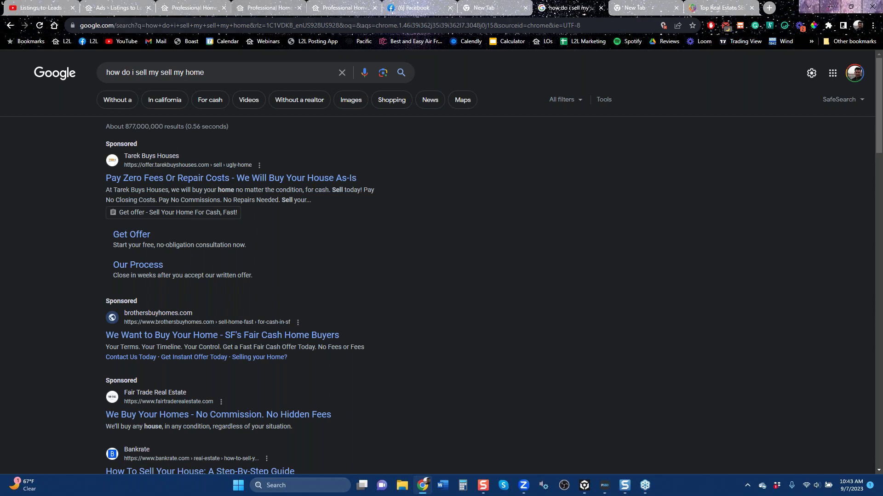
pyautogui.moveTo(119, 10)
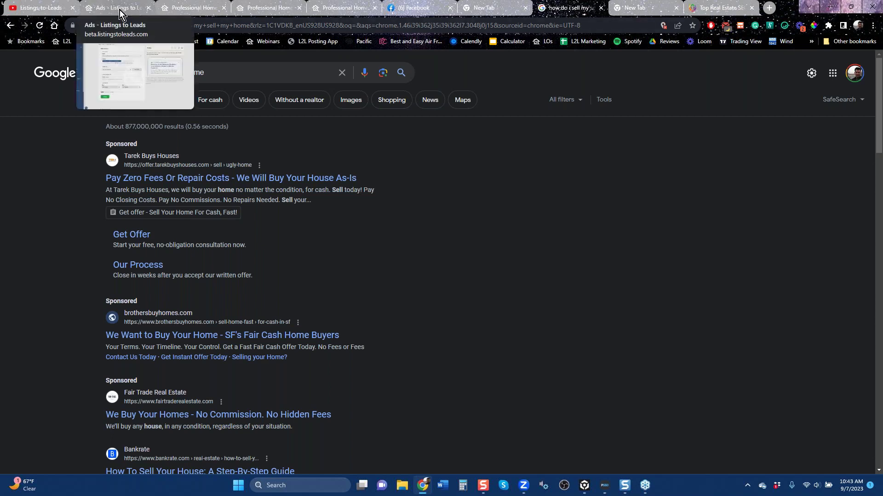
pyautogui.click(120, 10)
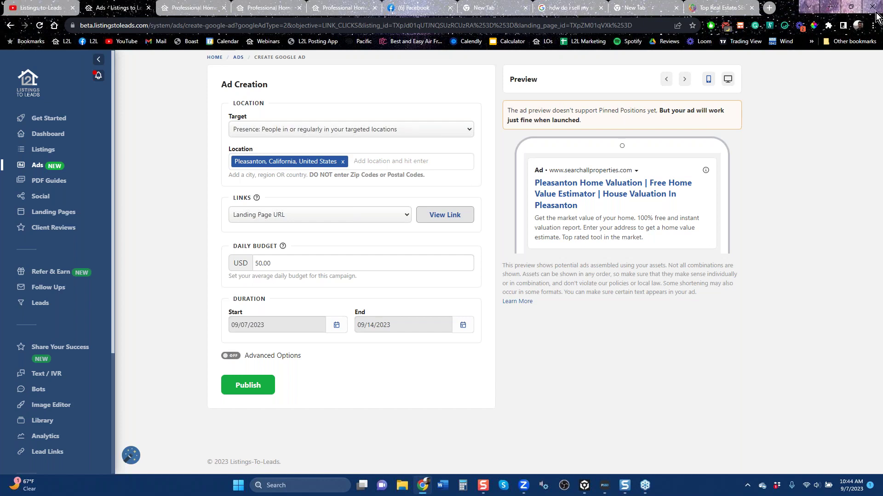
# Step: Reload the Virtuance real estate SEO keywords article to clear its sign-up pop-up and copy its web address
pyautogui.click(716, 12)
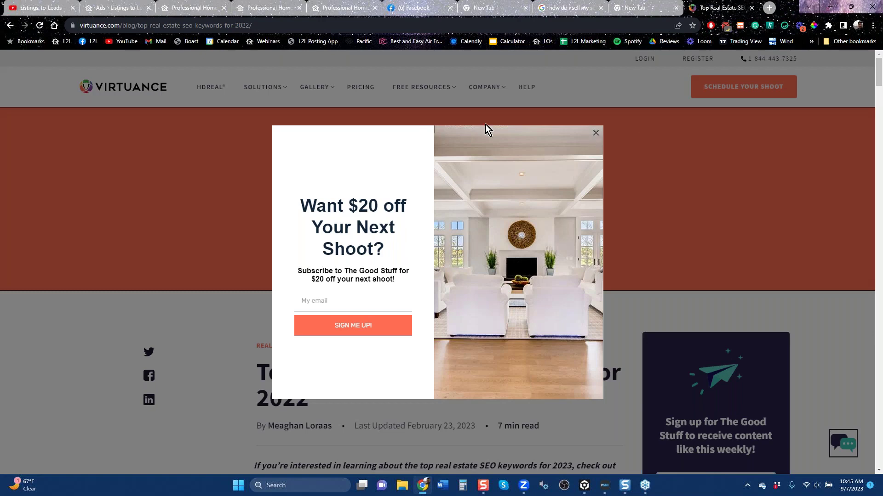
pyautogui.click(38, 27)
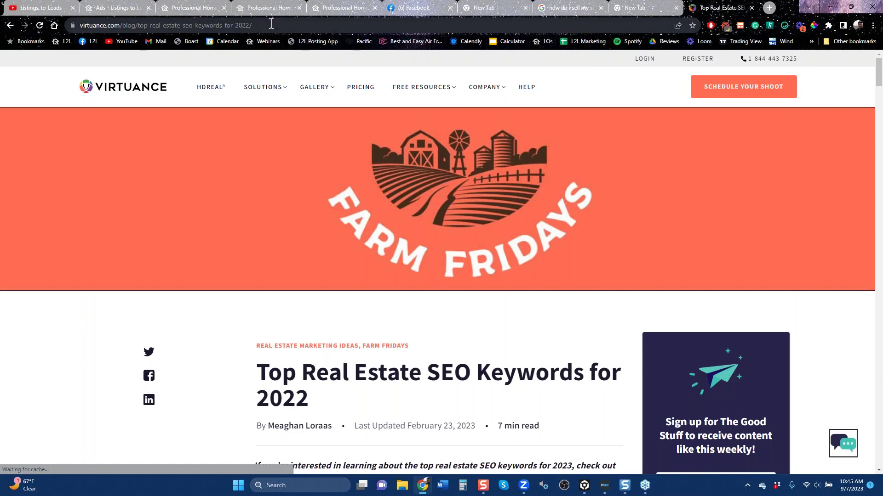
pyautogui.click(236, 27)
pyautogui.rightClick(235, 27)
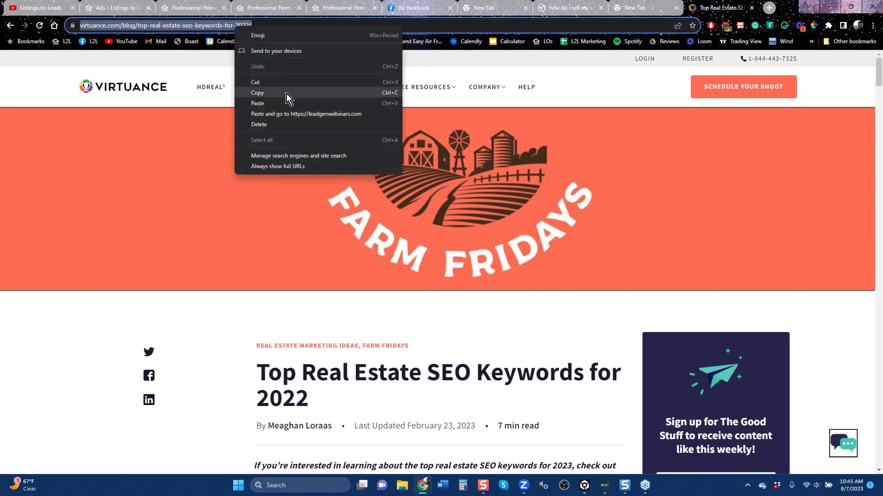
pyautogui.click(286, 94)
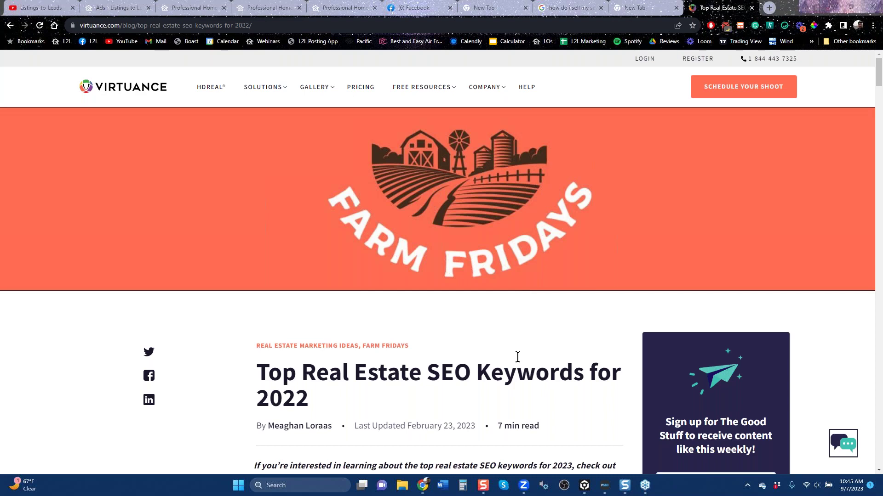
# Step: Examine the article's keyword lists for finding buyers and for finding sellers in 2022, including their search volumes
pyautogui.scroll(-5, 535, 355)
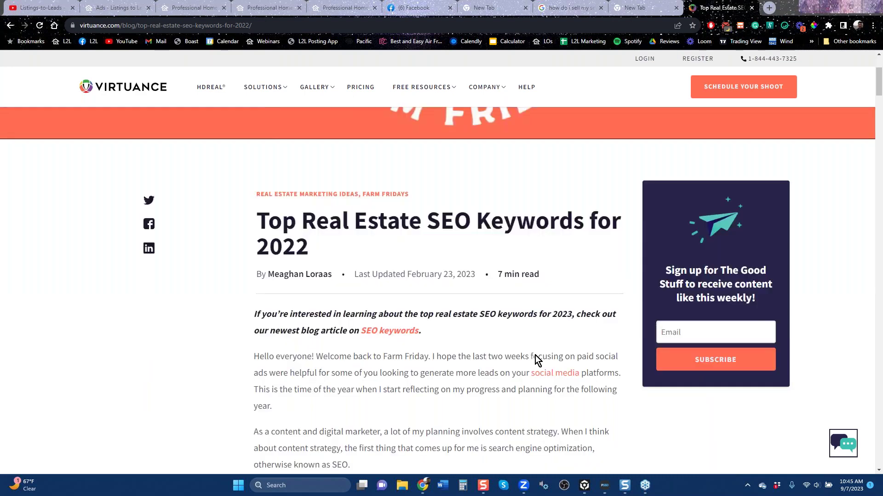
pyautogui.scroll(-5, 591, 364)
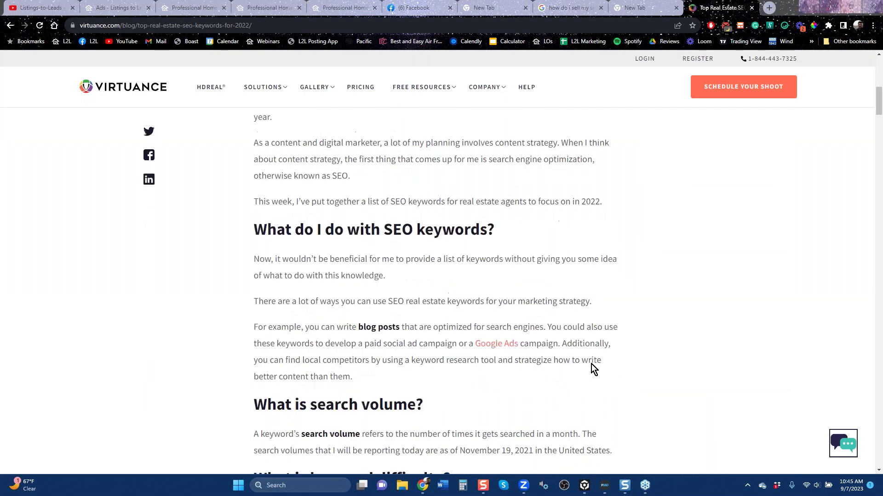
pyautogui.scroll(-10, 645, 360)
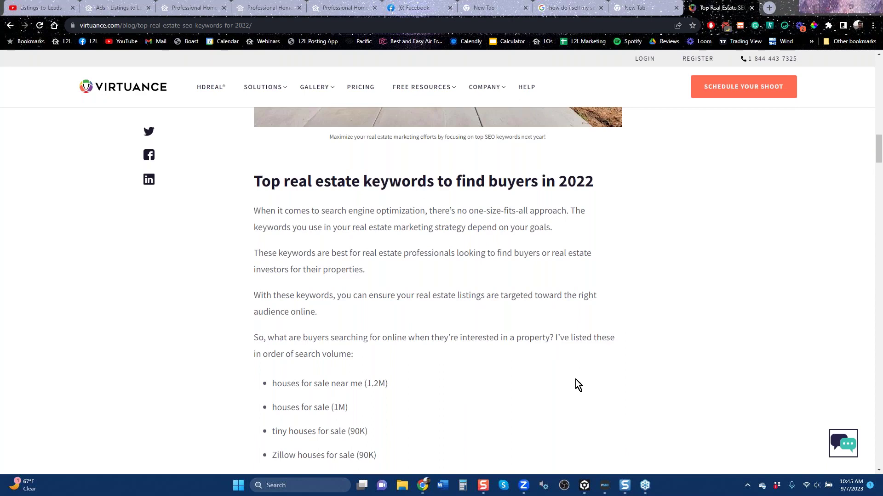
pyautogui.scroll(-5, 546, 385)
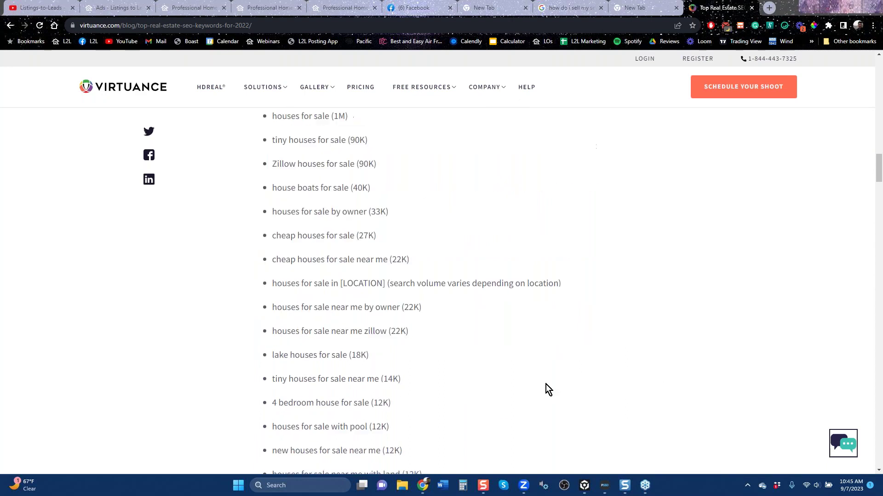
pyautogui.scroll(5, 609, 294)
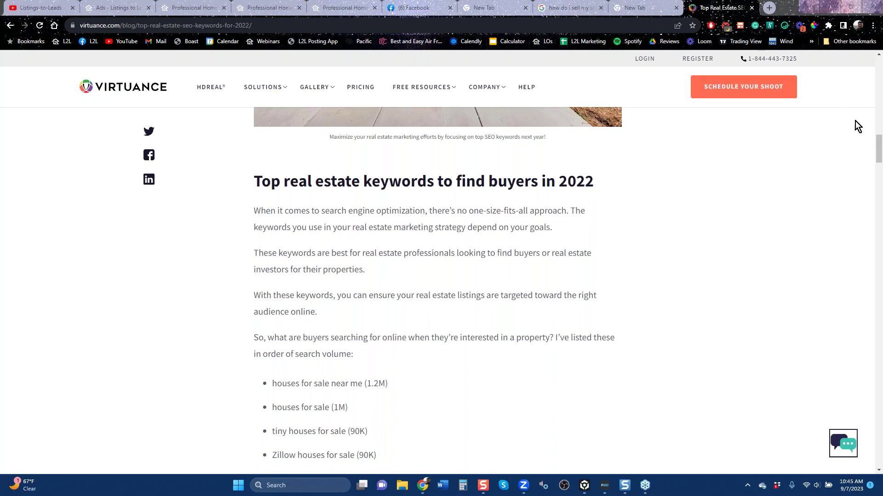
pyautogui.moveTo(879, 156); pyautogui.dragTo(879, 168)
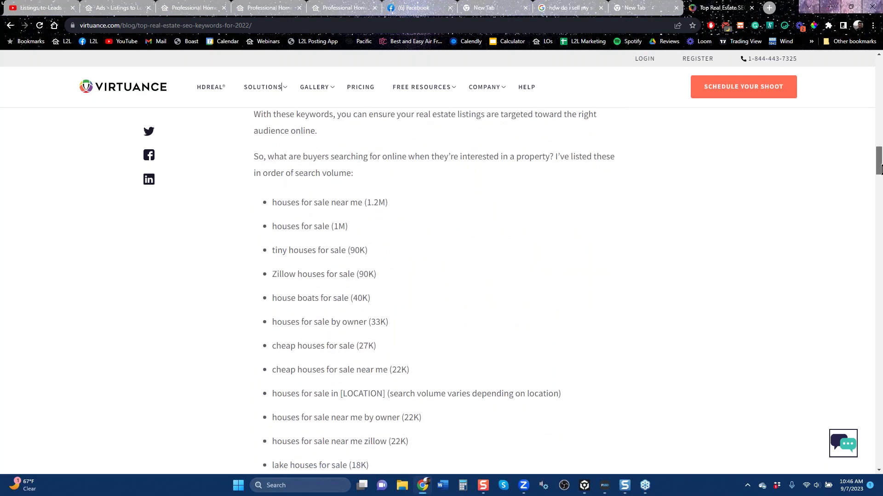
pyautogui.moveTo(879, 170); pyautogui.dragTo(879, 174)
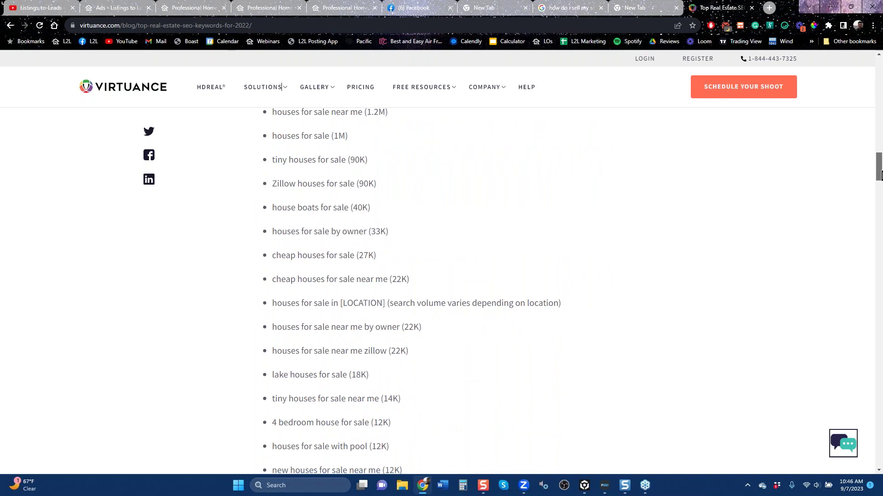
pyautogui.moveTo(879, 175); pyautogui.dragTo(879, 250)
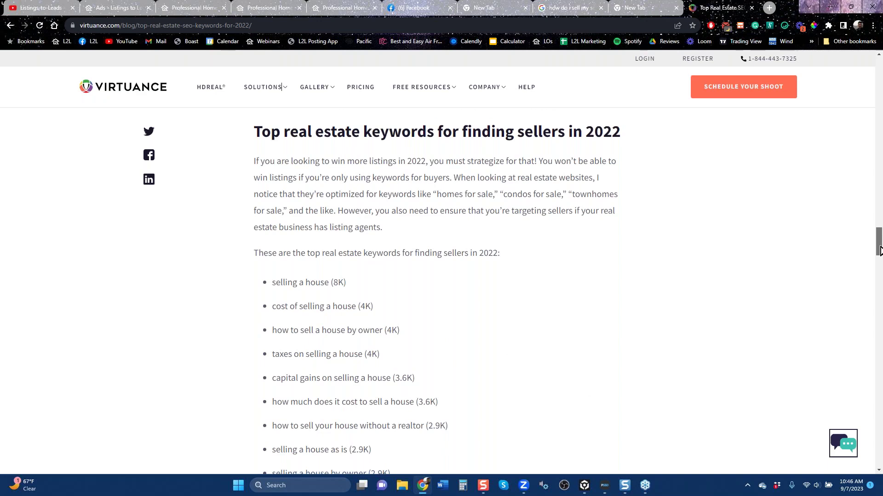
pyautogui.moveTo(879, 251); pyautogui.dragTo(880, 259)
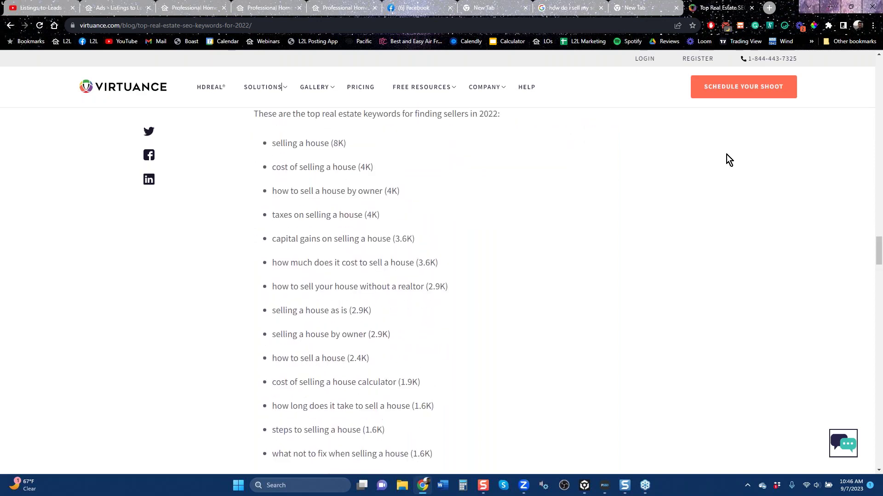
# Step: Return to the Pleasanton ad form, turn on Advanced Options and review the prefilled keywords
pyautogui.click(119, 12)
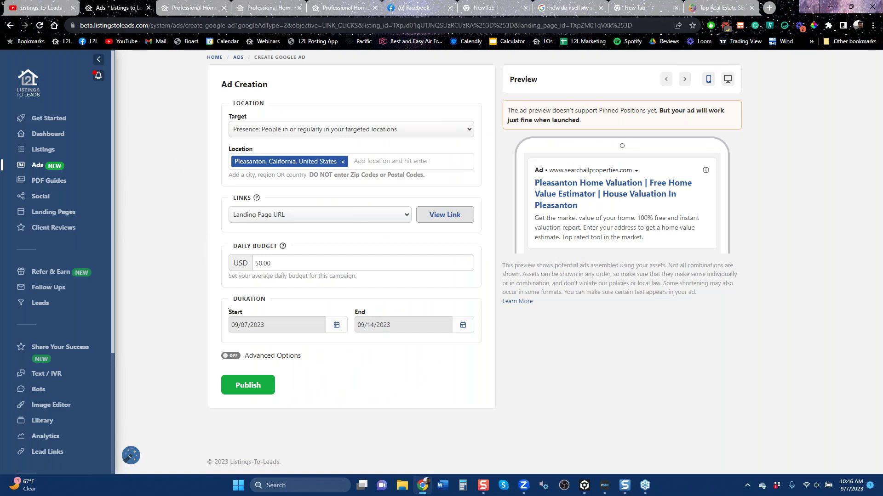
pyautogui.click(231, 356)
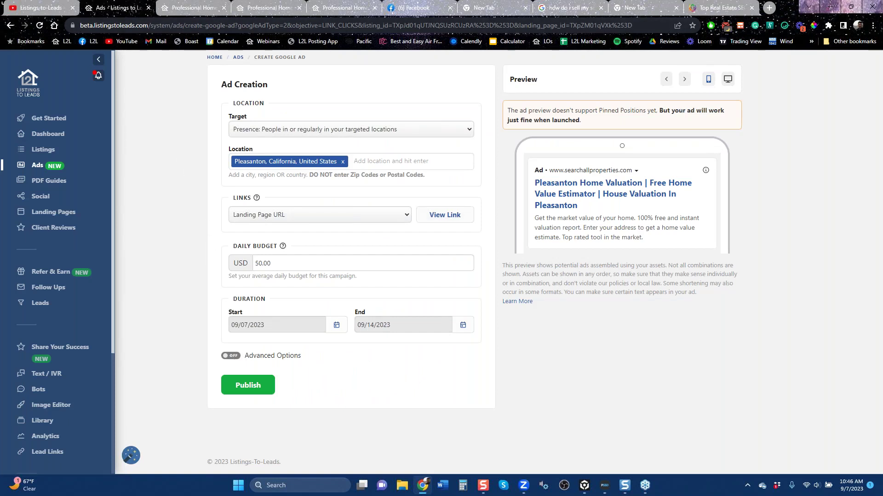
pyautogui.click(878, 471)
pyautogui.scroll(-3, 878, 471)
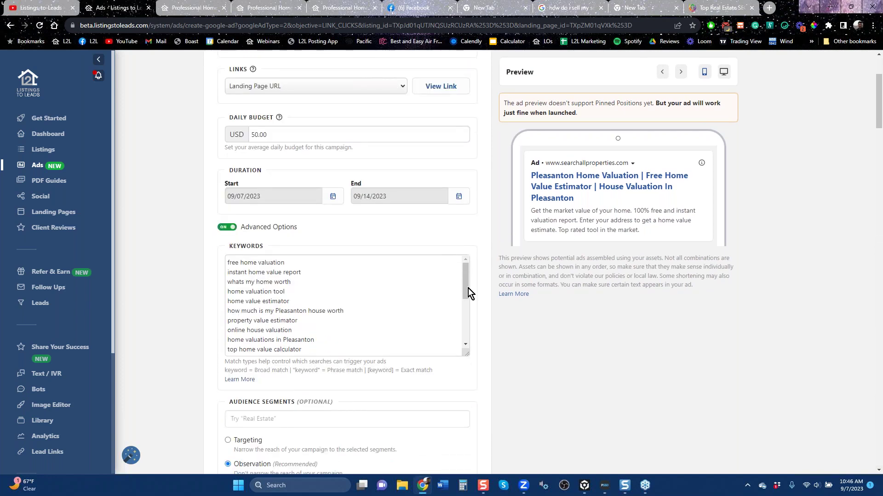
pyautogui.moveTo(466, 293); pyautogui.dragTo(465, 310)
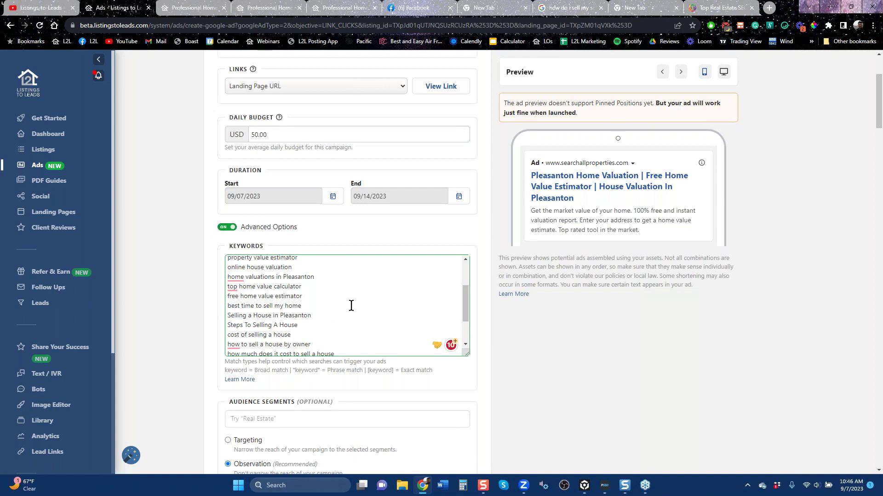
# Step: Review the ad's audience segments, headlines and descriptions, and go back to the Ads page without publishing
pyautogui.scroll(-6, 579, 363)
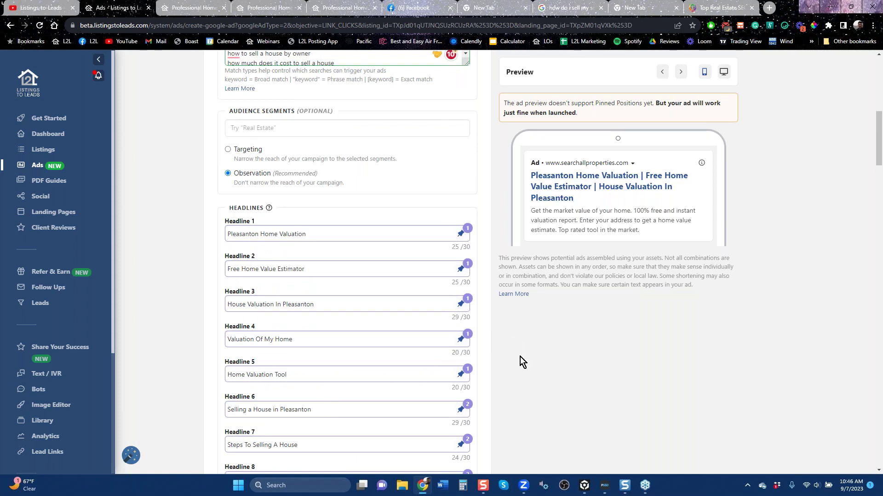
pyautogui.scroll(-12, 520, 359)
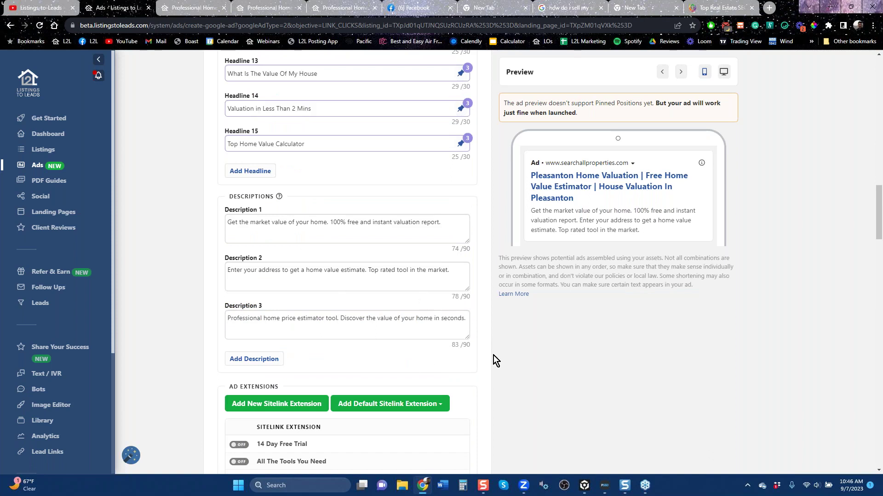
pyautogui.scroll(15, 509, 365)
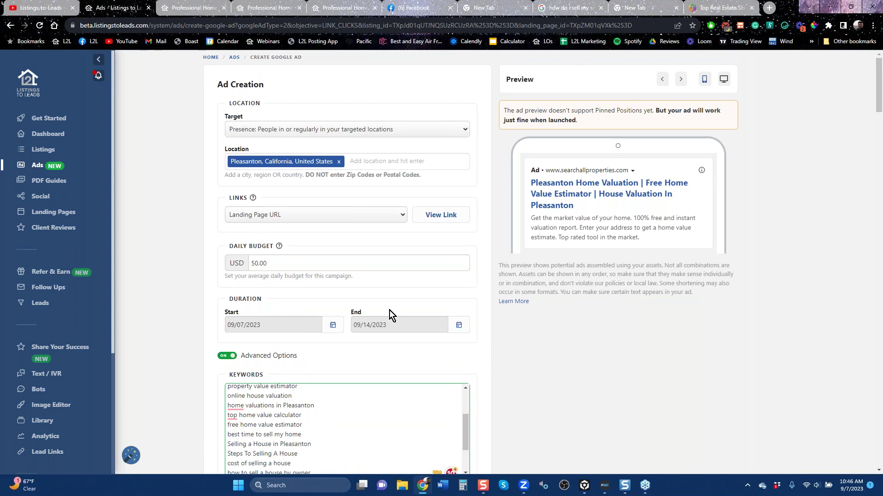
pyautogui.click(10, 28)
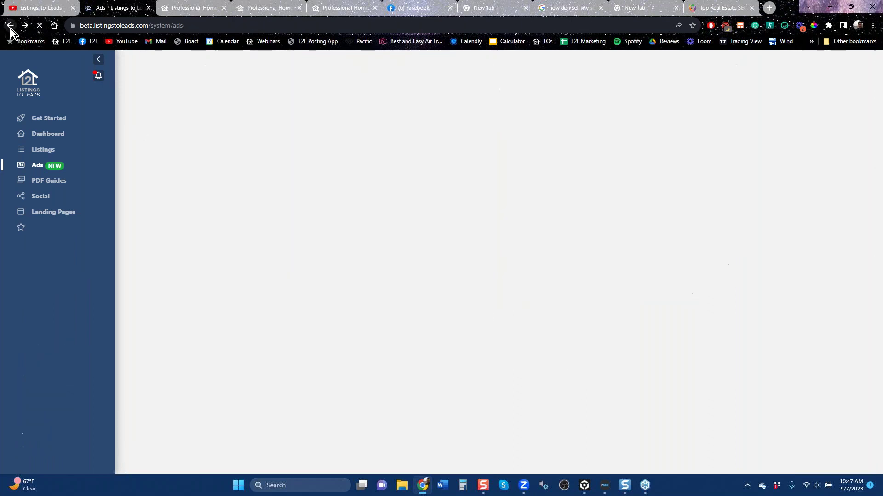
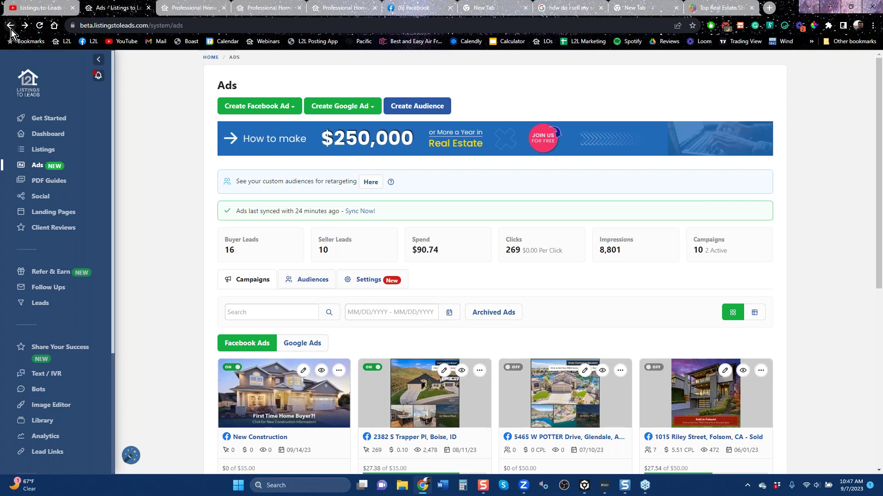
# Step: Start a Google IDX ad for the Sacramento For Sale by Owner listing and fill its custom link with the suggested .homes website
pyautogui.click(349, 107)
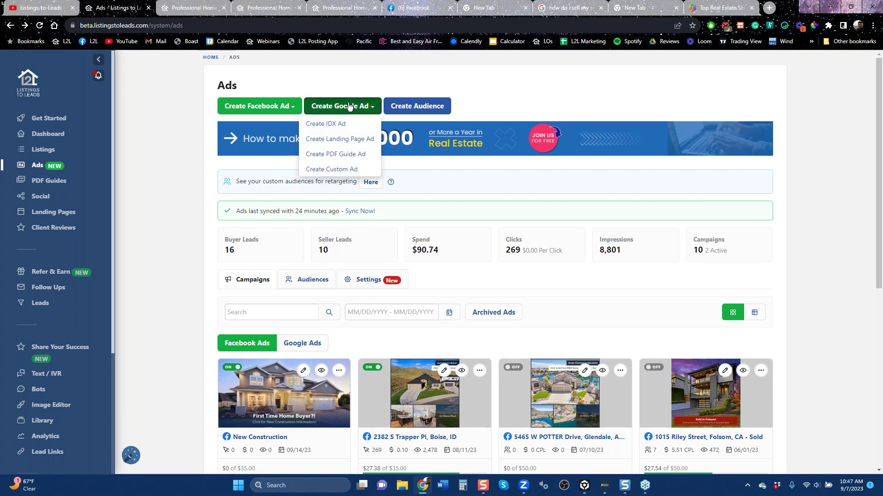
pyautogui.click(331, 126)
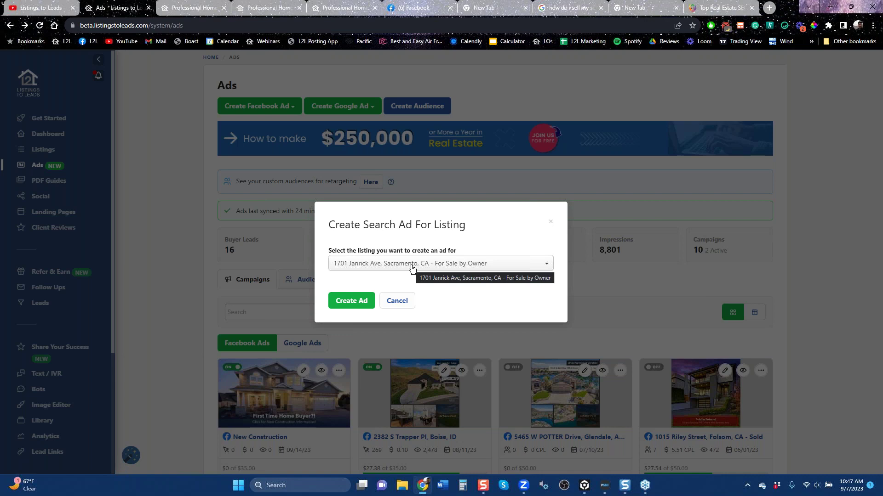
pyautogui.click(351, 307)
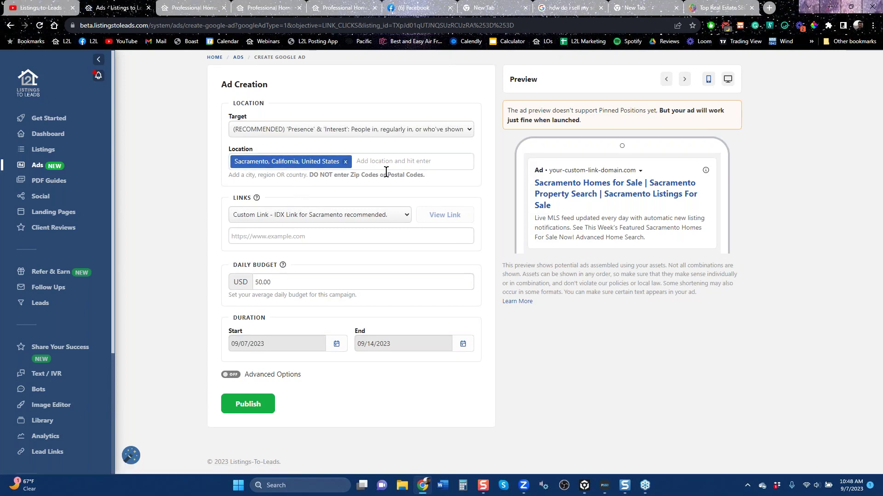
pyautogui.click(263, 239)
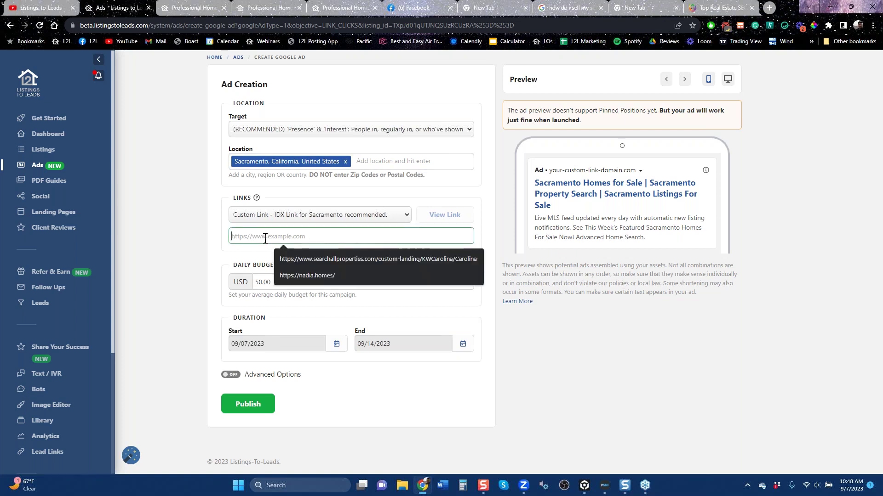
pyautogui.click(315, 276)
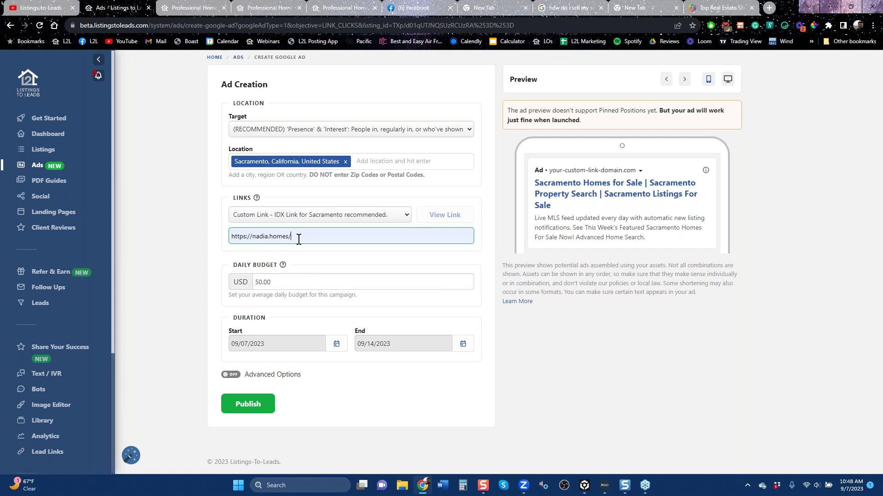
# Step: Open the ad's custom link and look over the real estate website's home page, and return to the Ads page without publishing
pyautogui.tripleClick(252, 237)
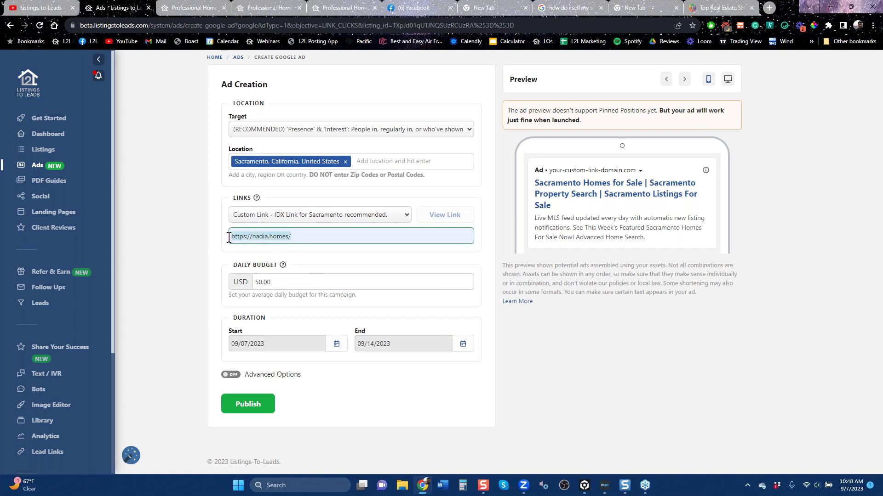
pyautogui.rightClick(258, 237)
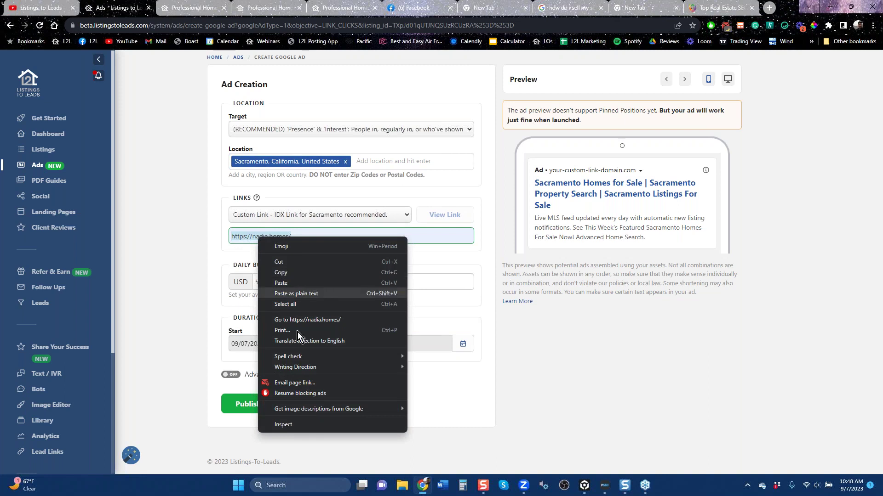
pyautogui.click(310, 320)
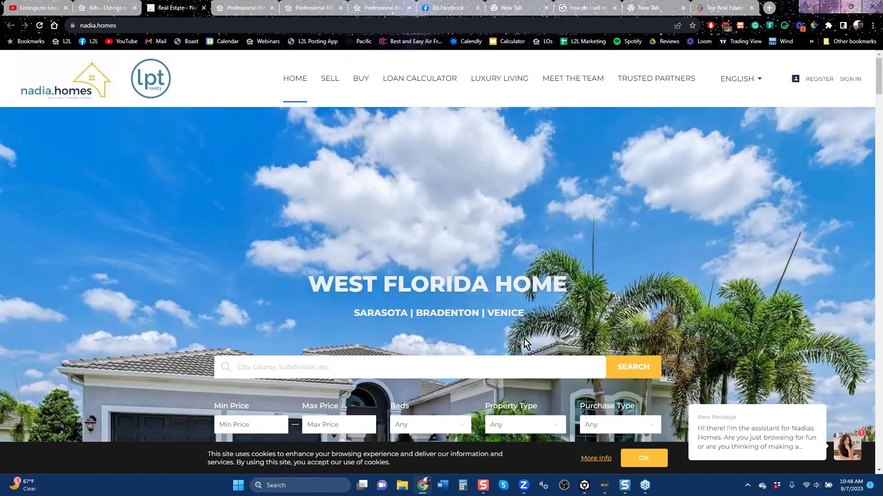
pyautogui.scroll(-6, 475, 328)
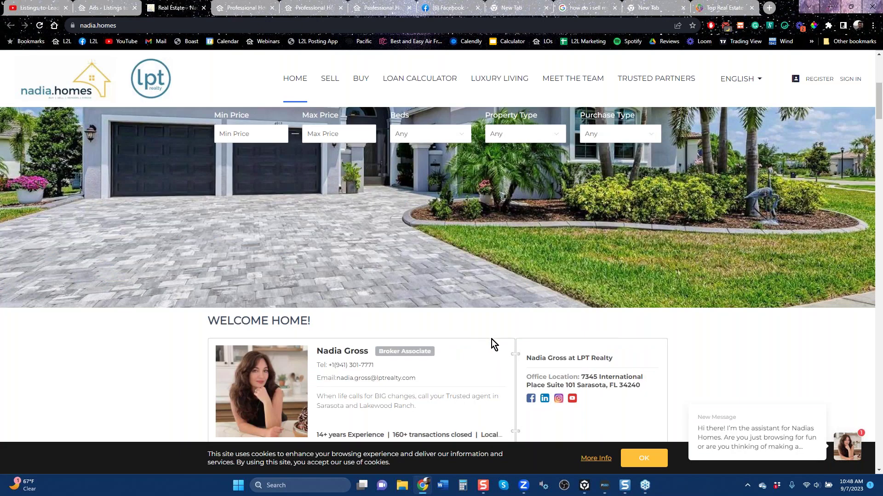
pyautogui.scroll(-6, 498, 340)
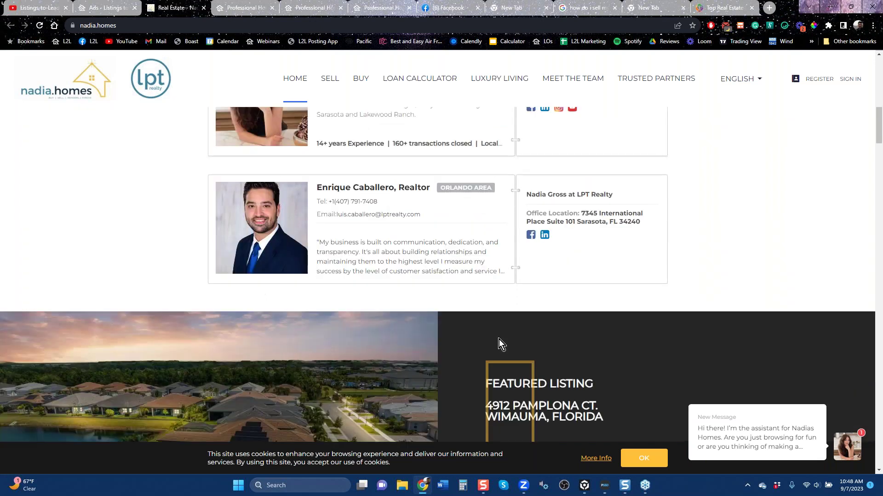
pyautogui.scroll(-6, 498, 338)
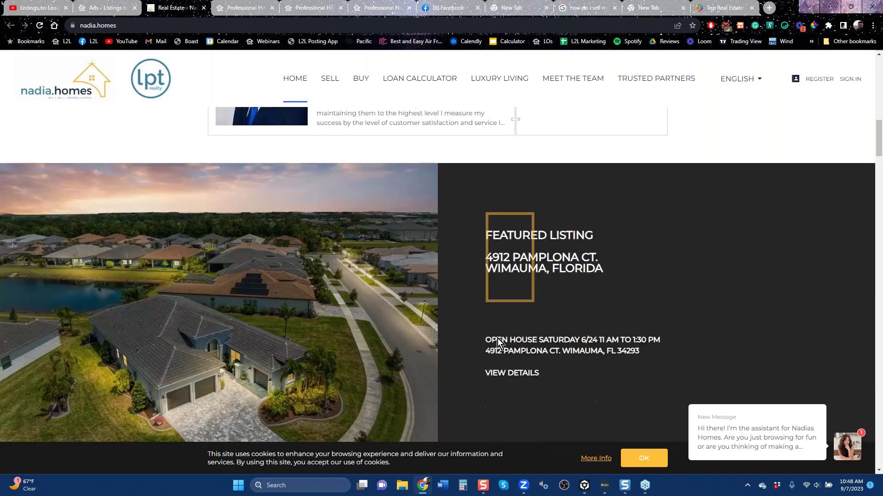
pyautogui.scroll(6, 497, 339)
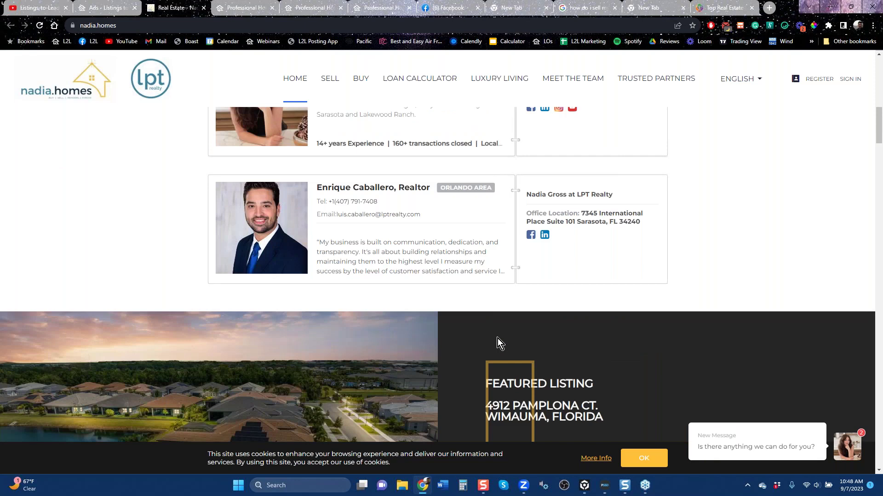
pyautogui.scroll(6, 498, 337)
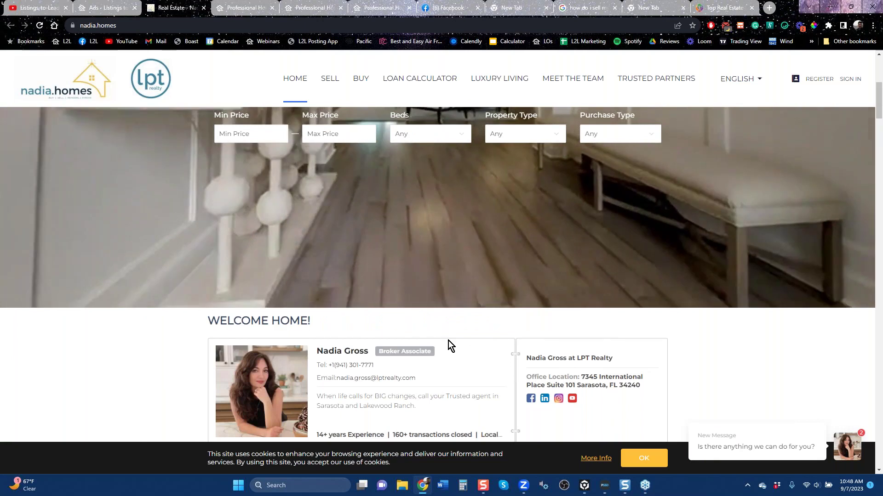
pyautogui.scroll(6, 449, 340)
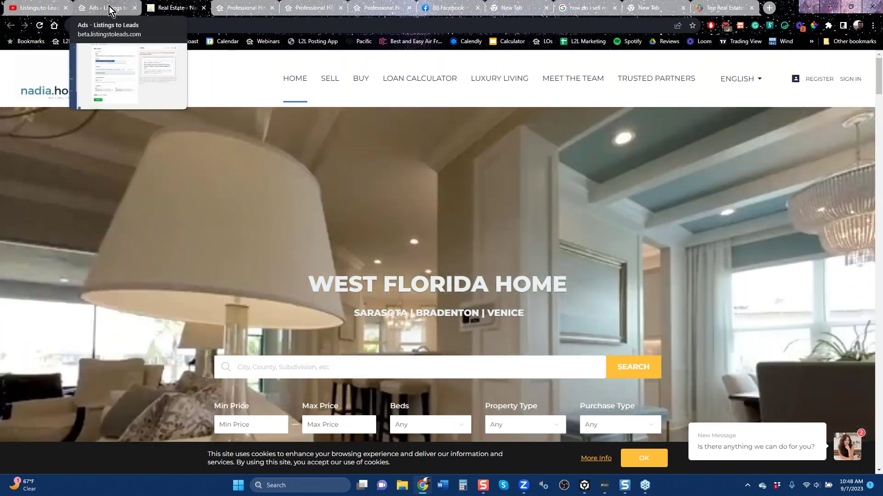
pyautogui.click(109, 7)
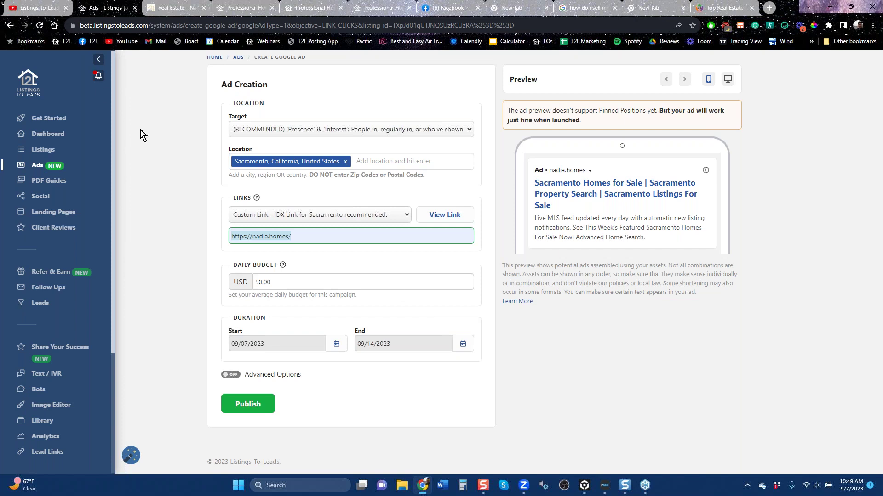
pyautogui.click(10, 25)
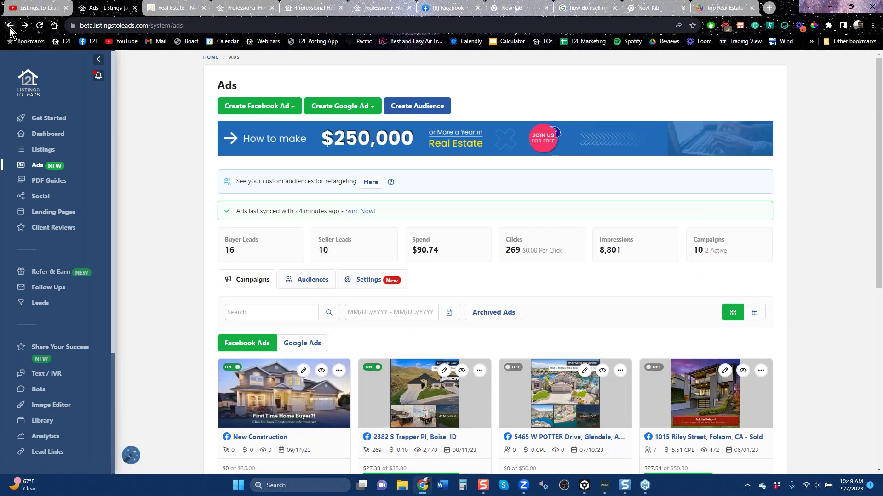
# Step: Start a Google landing page ad for the New Construction page, and go back to the Ads page without publishing
pyautogui.click(339, 110)
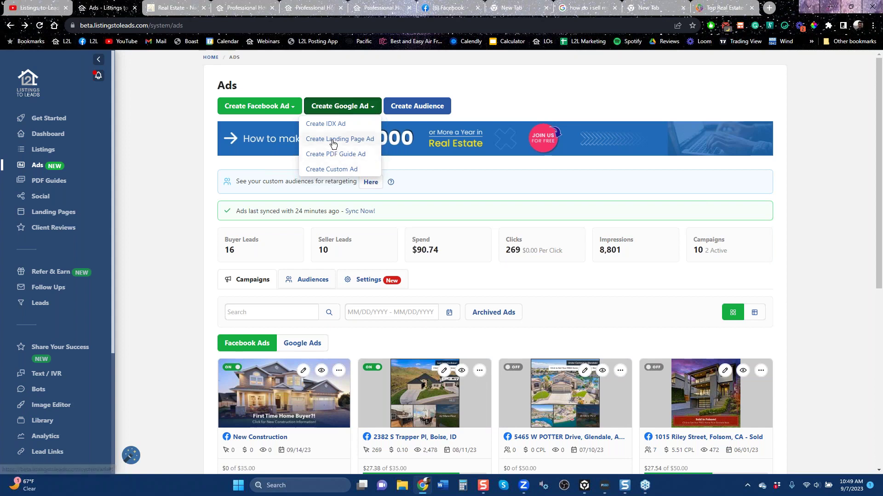
pyautogui.click(333, 140)
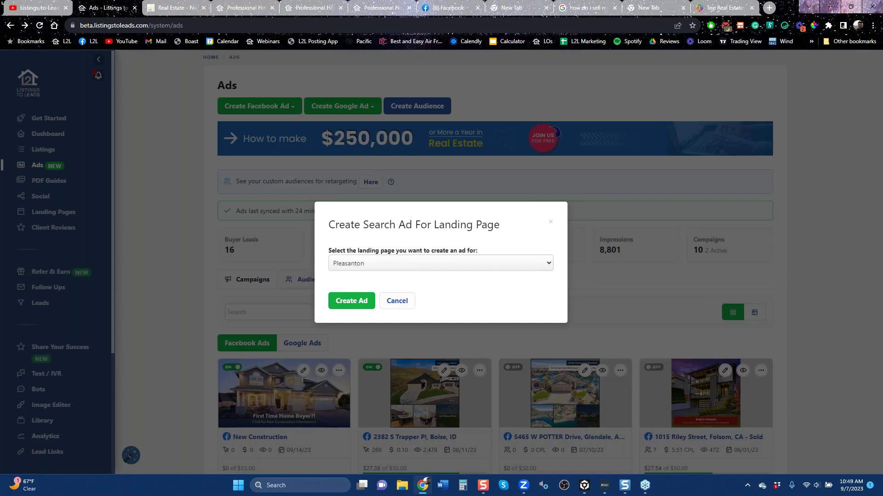
pyautogui.click(429, 264)
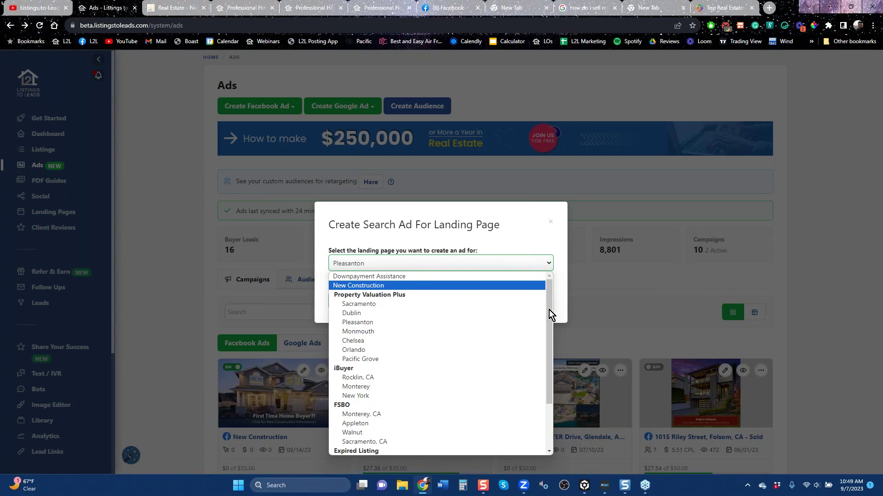
pyautogui.moveTo(549, 310); pyautogui.dragTo(549, 371)
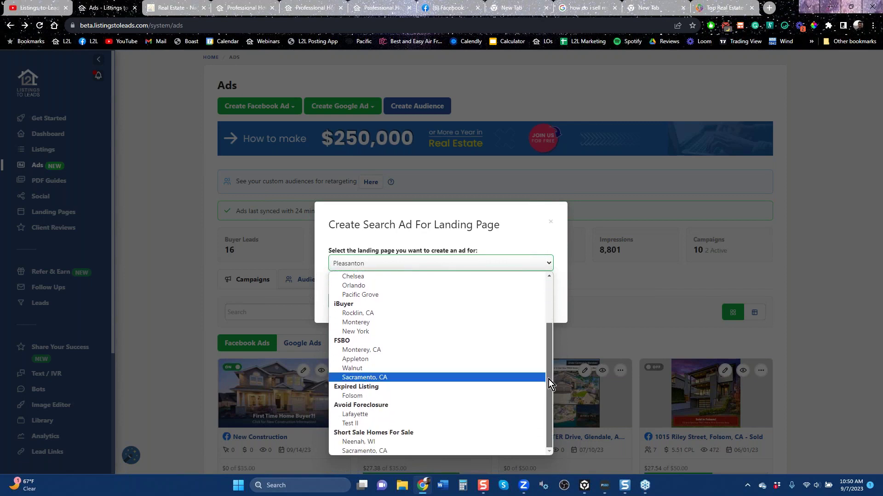
pyautogui.moveTo(548, 376); pyautogui.dragTo(548, 312)
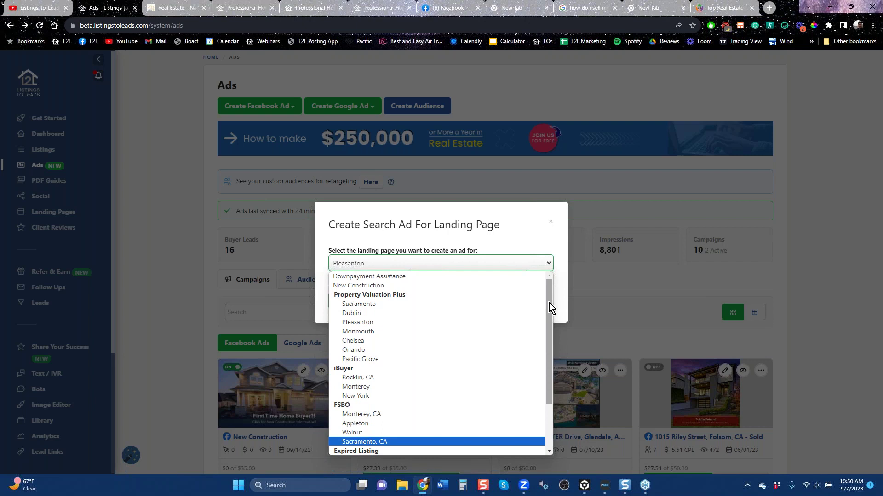
pyautogui.click(371, 286)
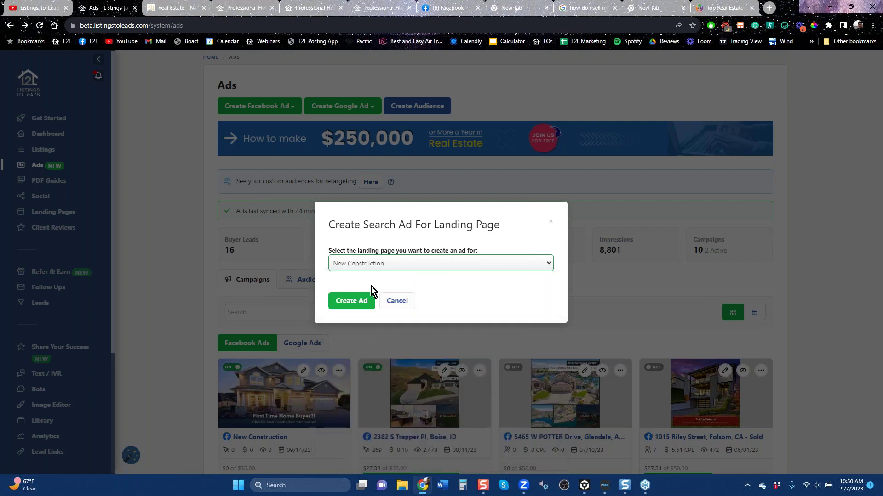
pyautogui.click(355, 303)
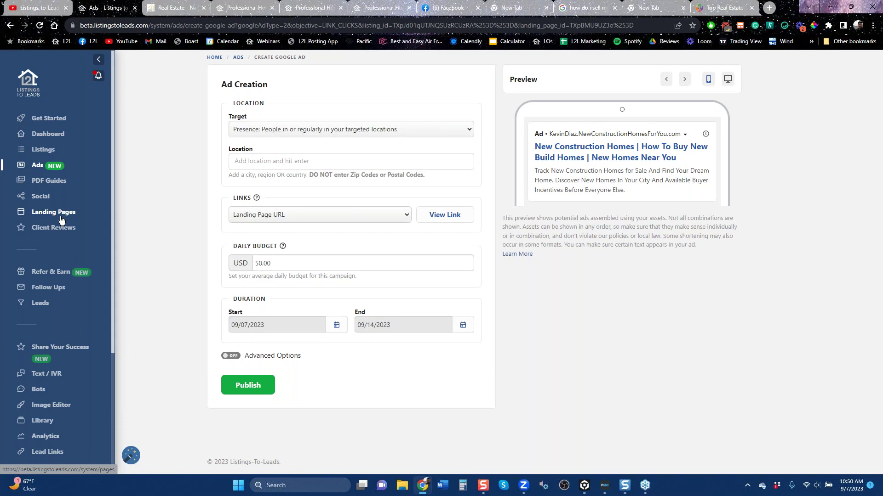
pyautogui.click(354, 159)
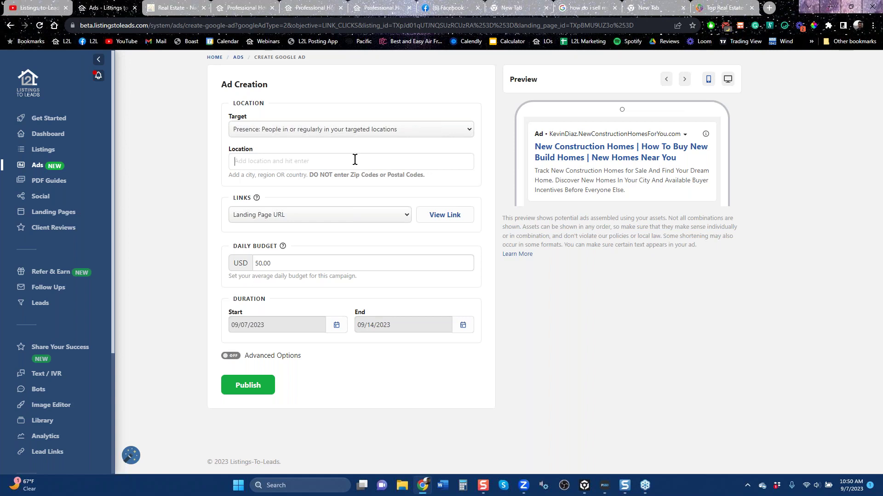
pyautogui.click(10, 27)
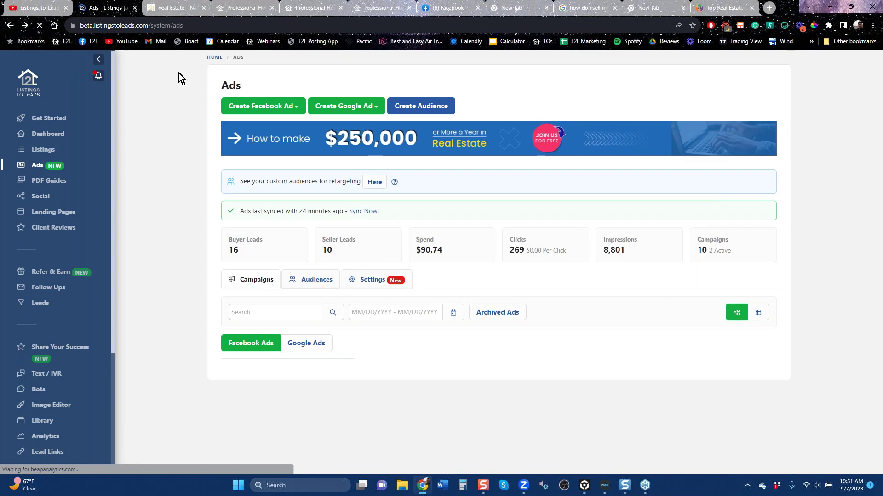
# Step: Start a custom Google ad and review its location, link, budget, keyword, audience segment, headline, description and sitelink extension fields
pyautogui.click(365, 110)
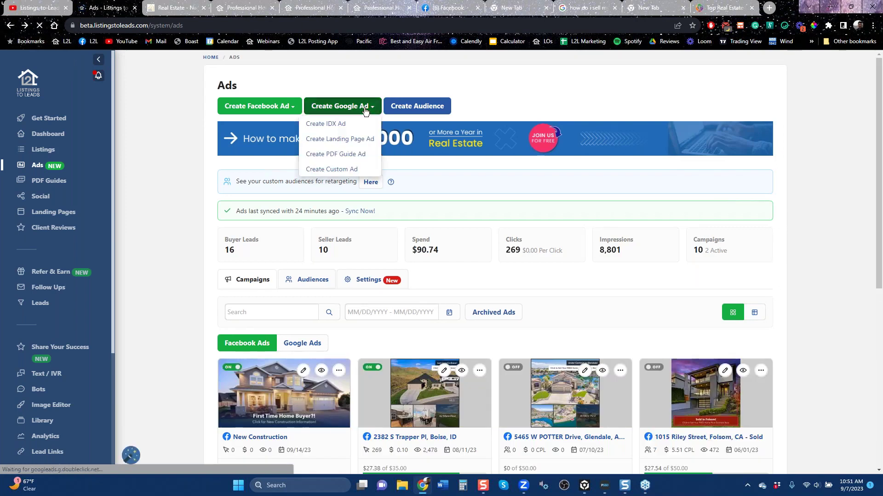
pyautogui.click(337, 170)
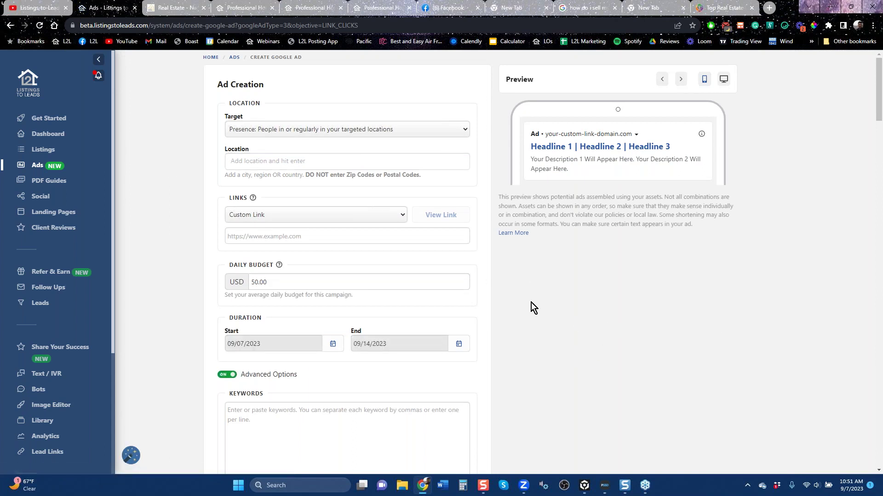
pyautogui.scroll(-6, 531, 302)
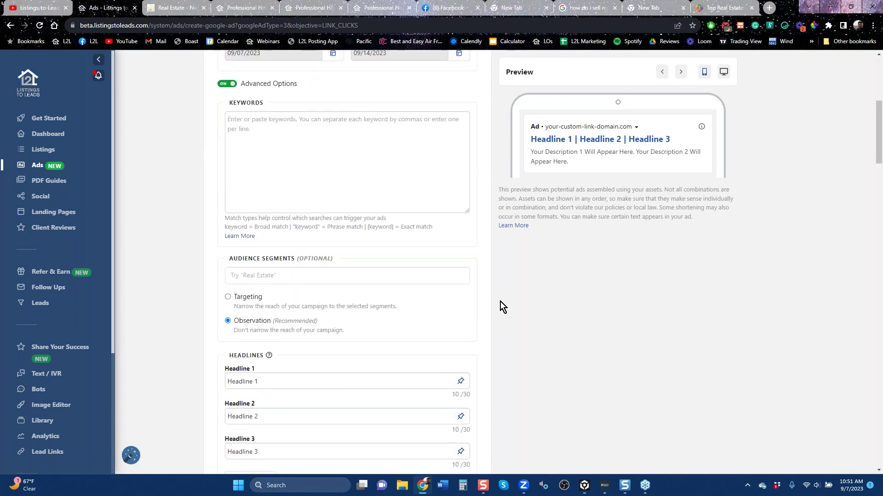
pyautogui.scroll(-6, 501, 301)
pyautogui.scroll(5, 500, 302)
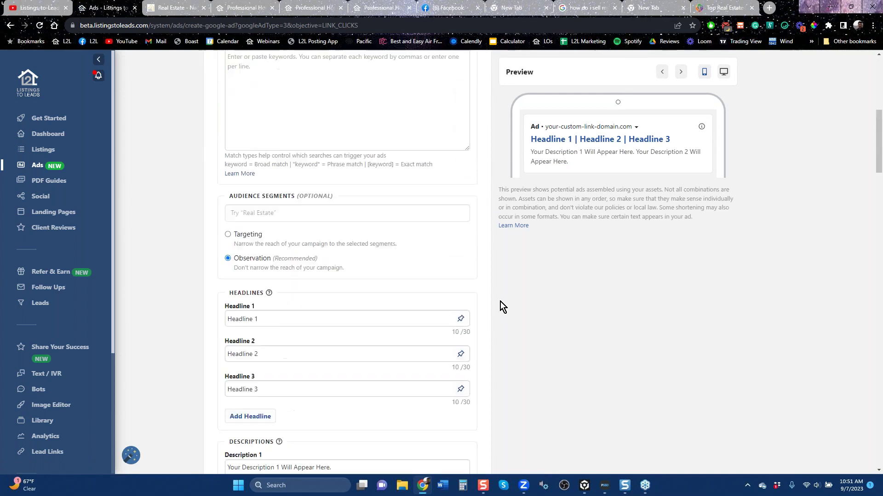
pyautogui.scroll(7, 500, 302)
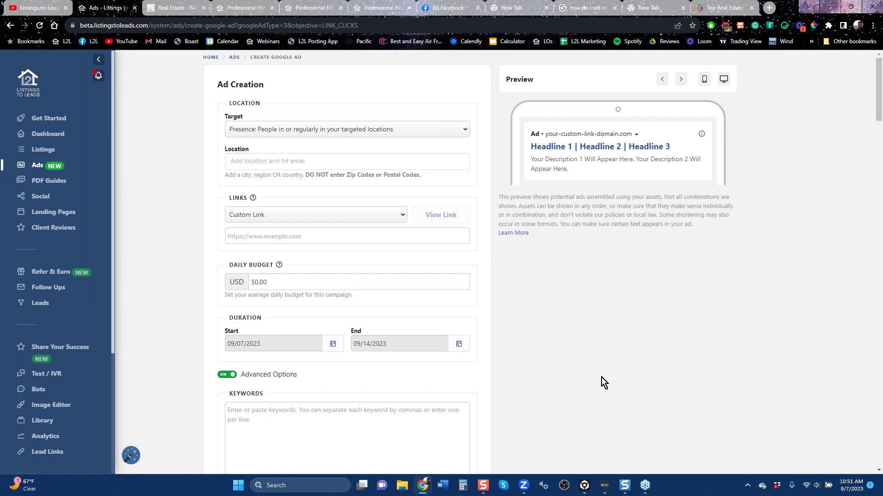
pyautogui.scroll(-6, 452, 362)
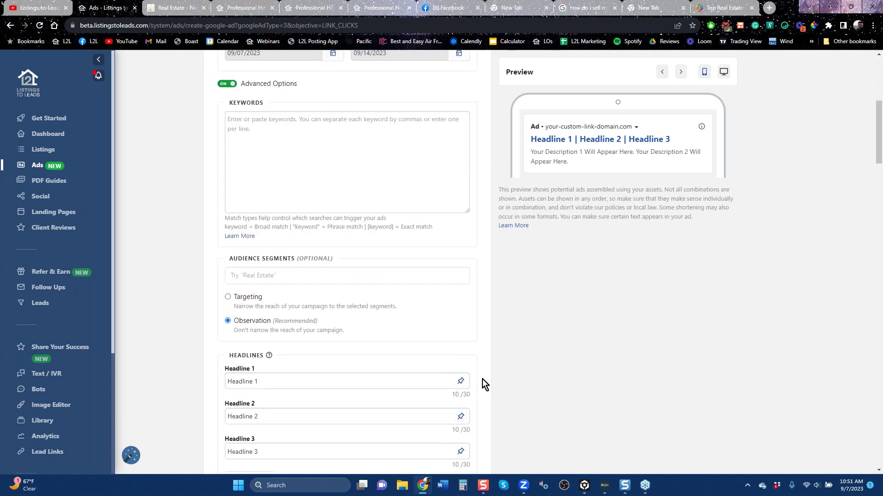
pyautogui.scroll(-6, 482, 379)
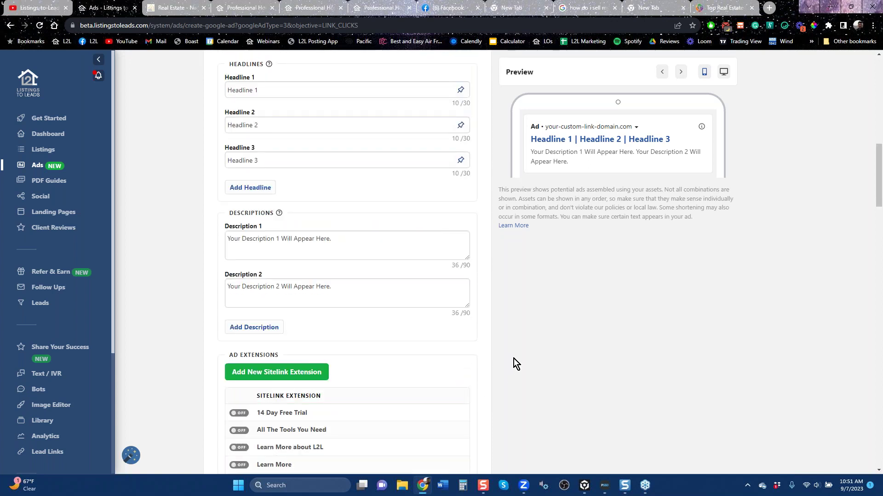
pyautogui.scroll(12, 514, 358)
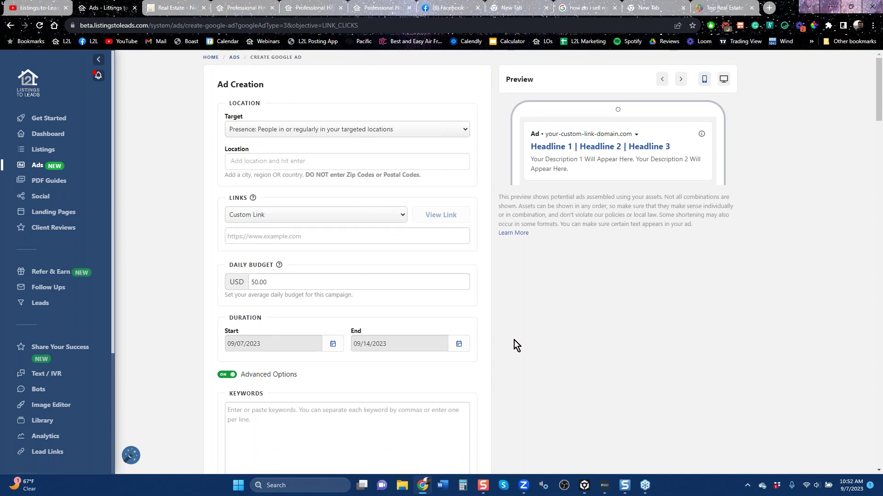
pyautogui.scroll(-12, 512, 343)
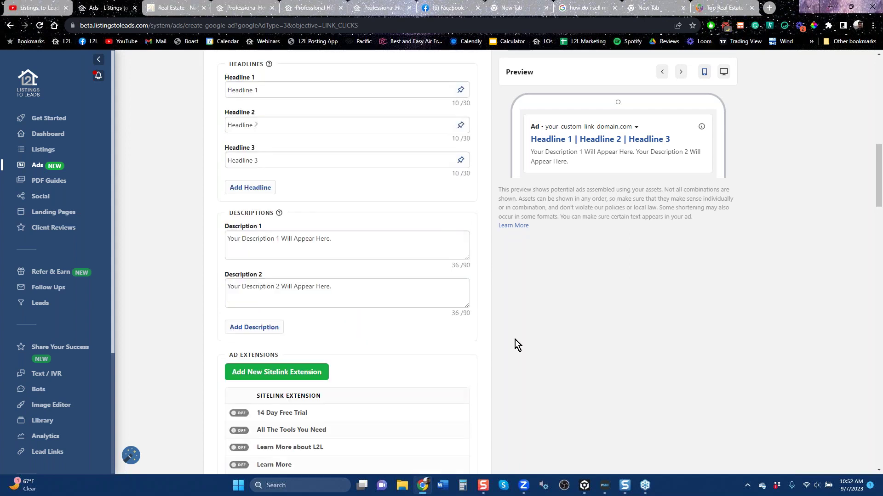
# Step: Look back at the sponsored Google results for the "how do i sell my sell my home" search
pyautogui.scroll(15, 577, 297)
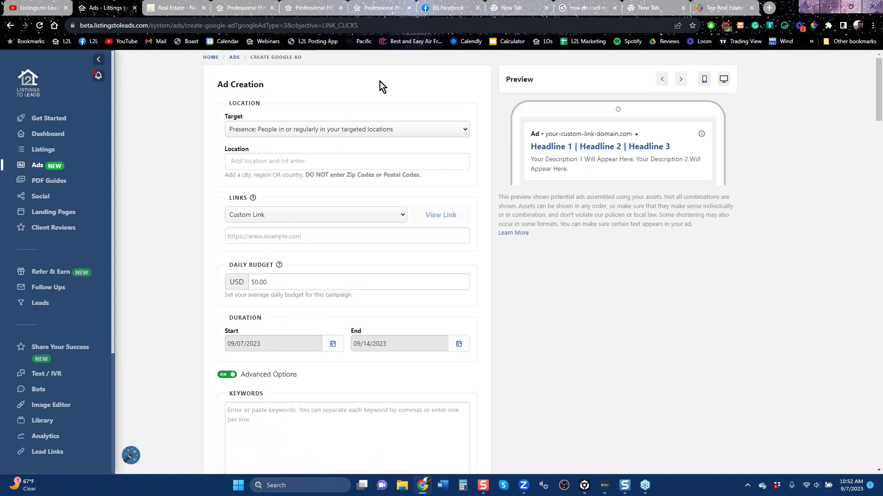
pyautogui.click(579, 10)
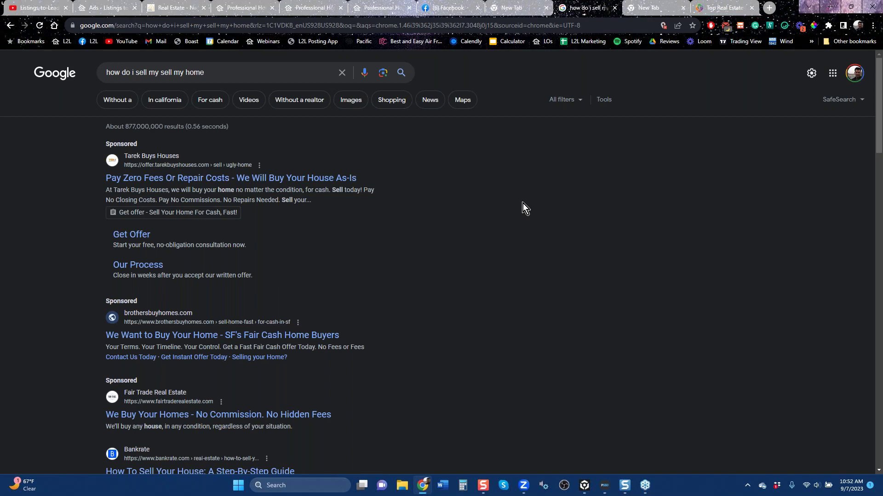
# Step: Browse the videos on the Listings-to-Leads YouTube channel, including the Monthly Ad Budgets webinar recording
pyautogui.click(36, 8)
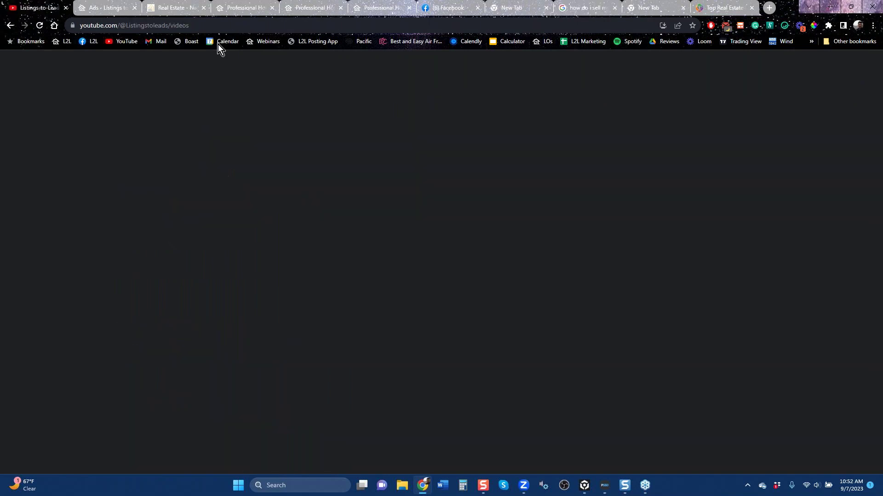
pyautogui.scroll(2, 181, 250)
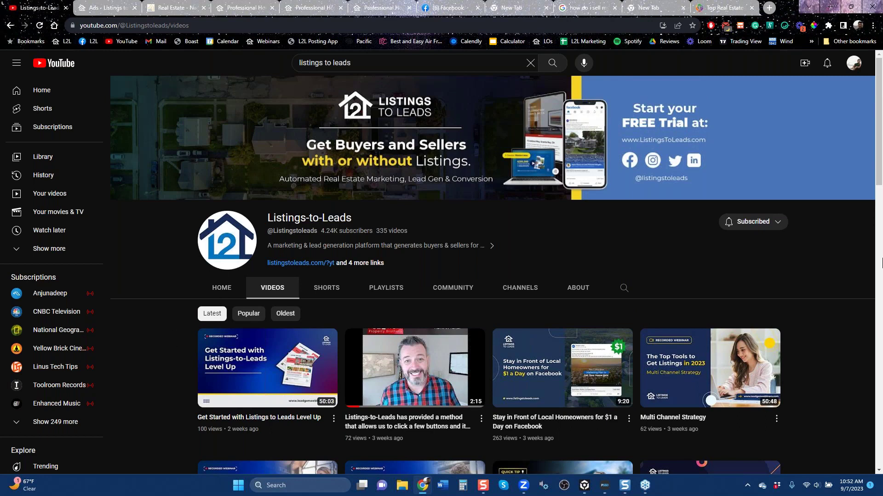
pyautogui.scroll(-2, 880, 209)
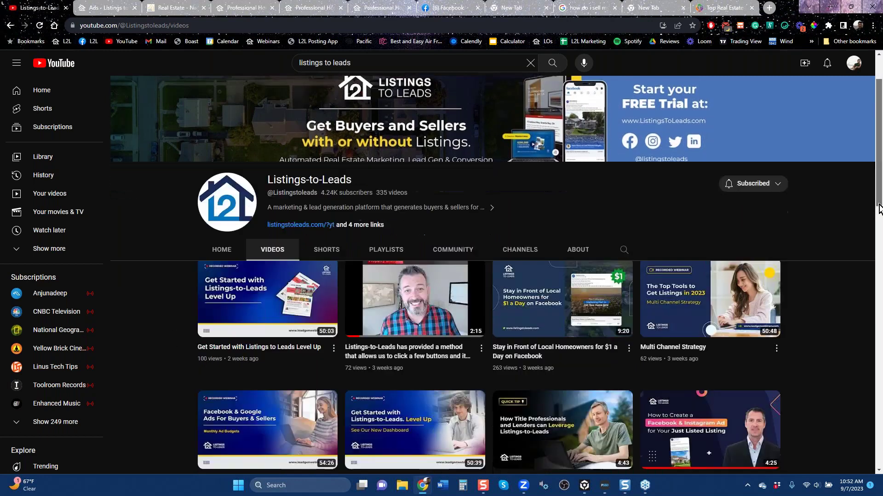
pyautogui.scroll(-2, 879, 209)
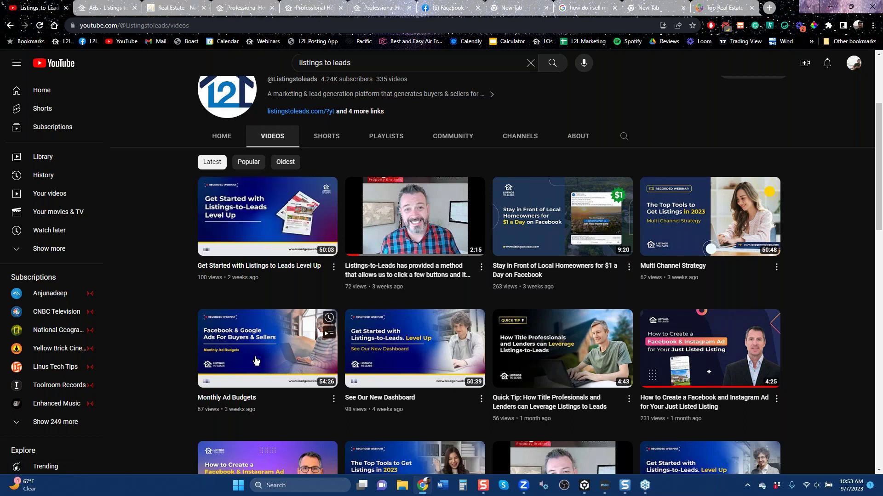
pyautogui.scroll(-2, 878, 229)
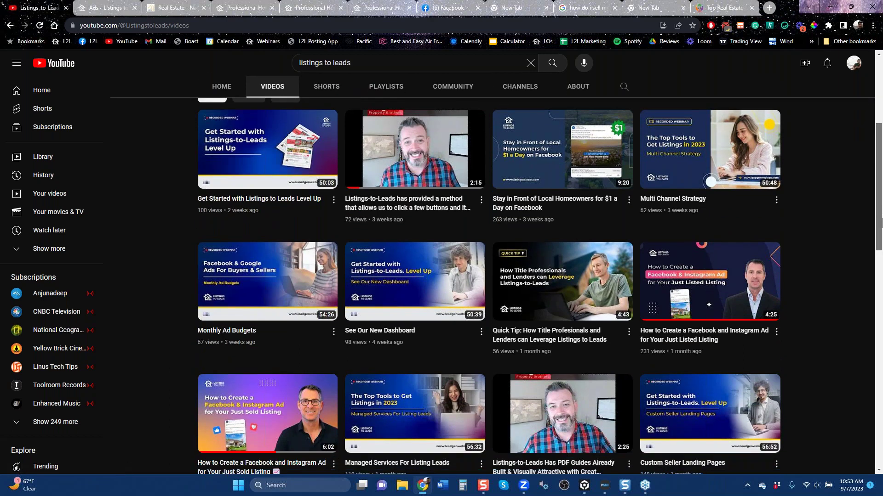
pyautogui.moveTo(881, 223); pyautogui.dragTo(881, 230)
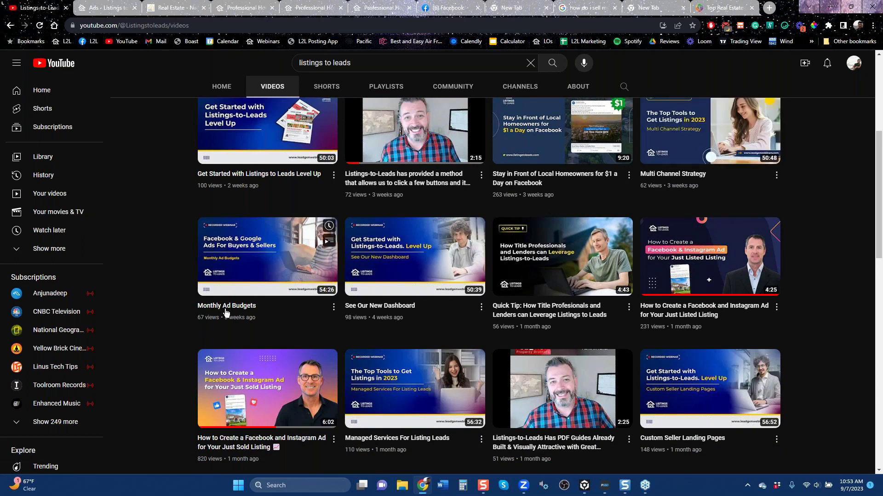
pyautogui.moveTo(266, 314)
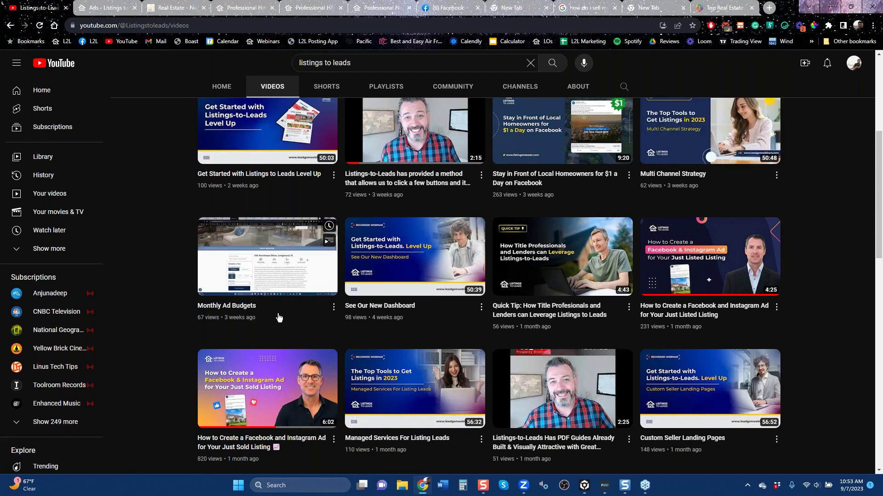
pyautogui.moveTo(769, 377)
pyautogui.scroll(5, 222, 143)
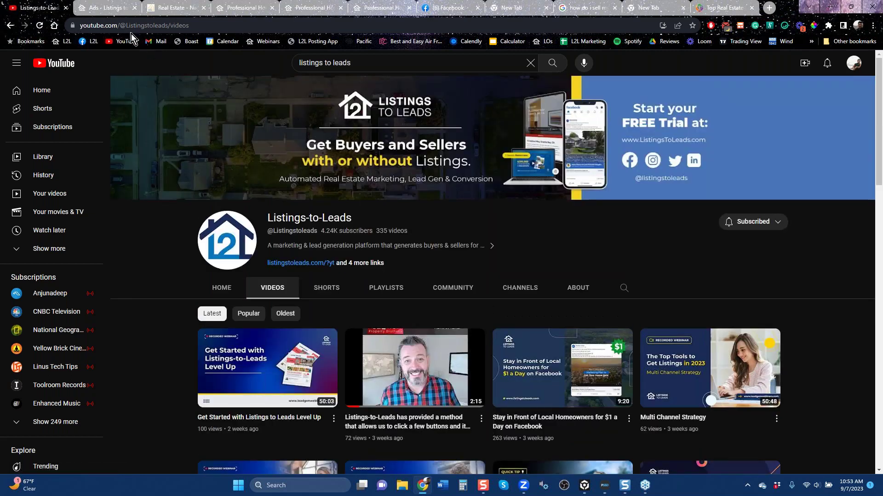
# Step: Leave the custom Google ad unpublished, return to the Ads page and close two of the Professional Home Value tabs
pyautogui.click(111, 12)
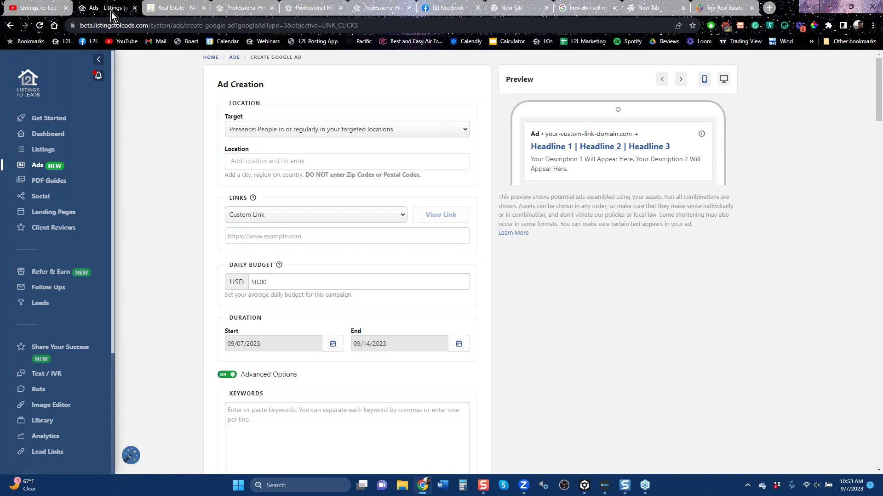
pyautogui.click(11, 26)
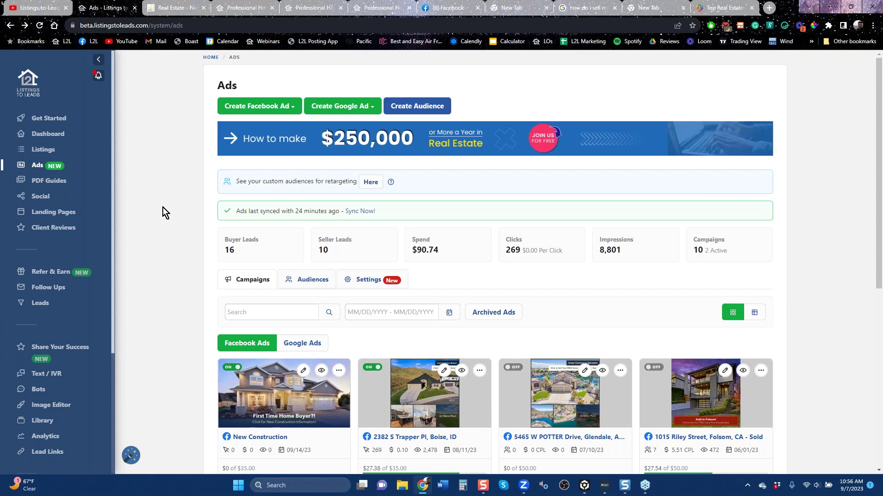
pyautogui.click(340, 8)
pyautogui.click(341, 7)
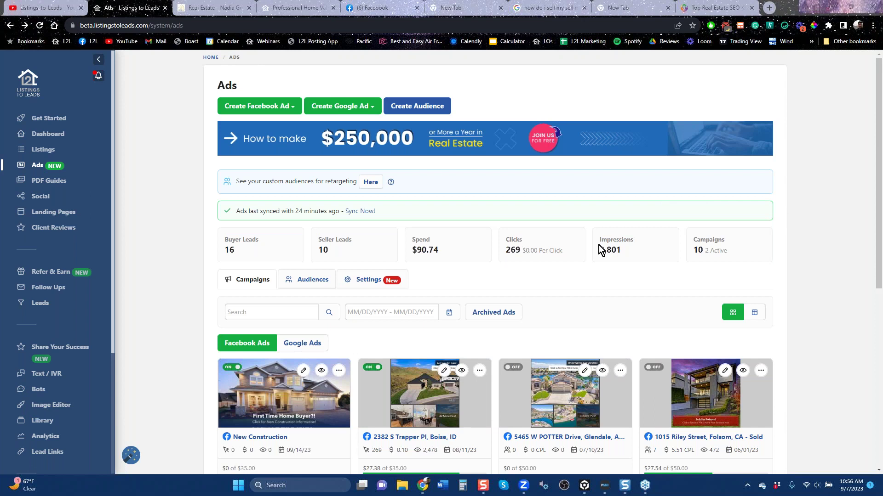
# Step: Open leadgenwebinars.com in the empty browser tab and look over the upcoming webinars
pyautogui.click(462, 10)
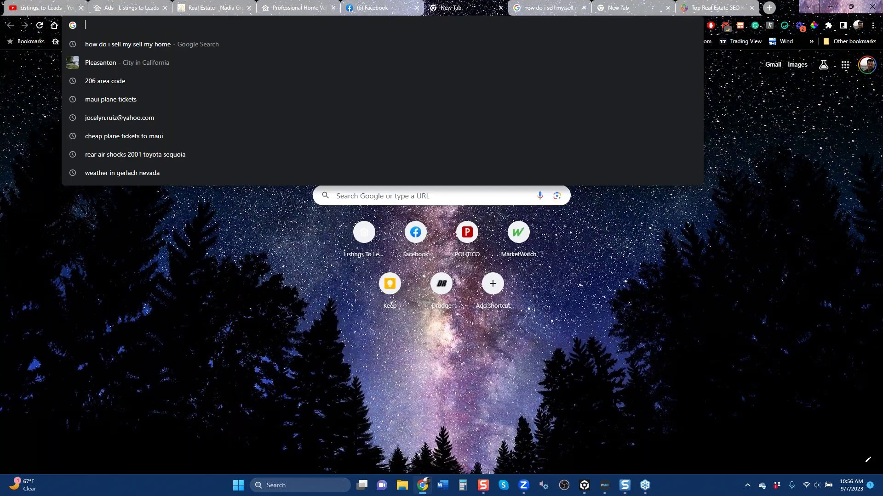
pyautogui.write('leadgenwebinars.com')
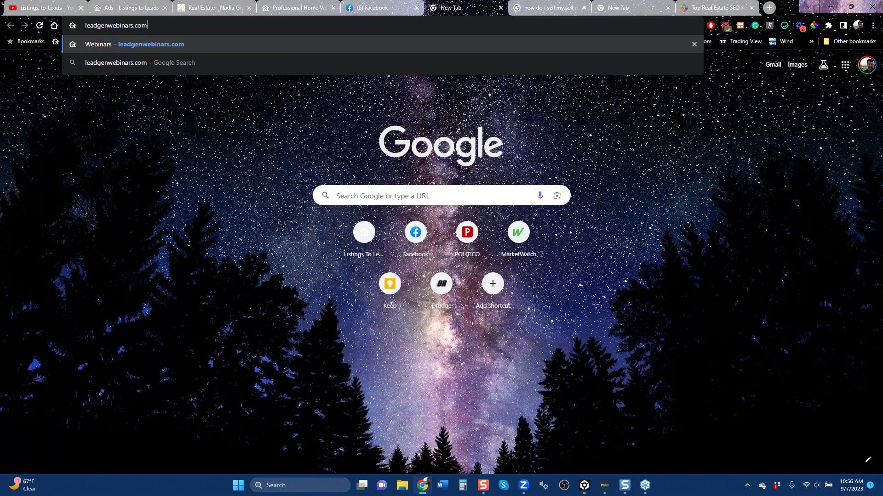
pyautogui.press('Return')
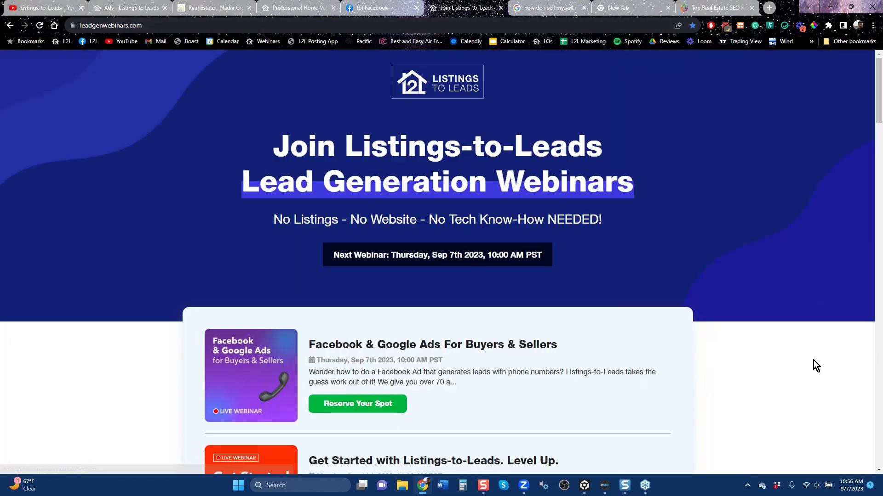
pyautogui.scroll(-6, 813, 360)
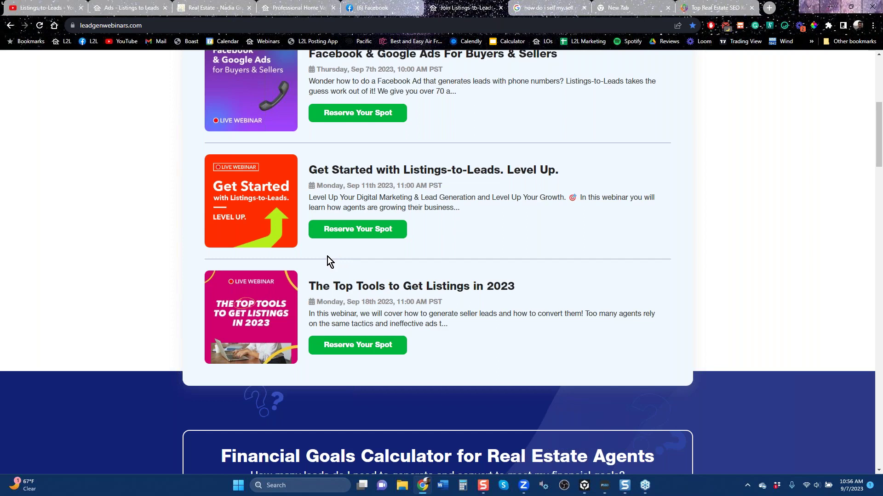
# Step: Go to the Listings page, view the Grab Listing form for adding a listing, and close it without grabbing one
pyautogui.click(121, 8)
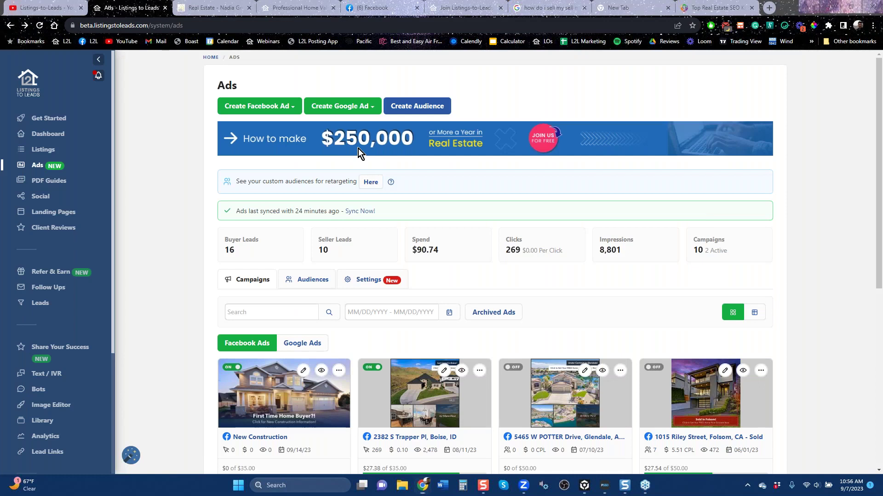
pyautogui.click(44, 157)
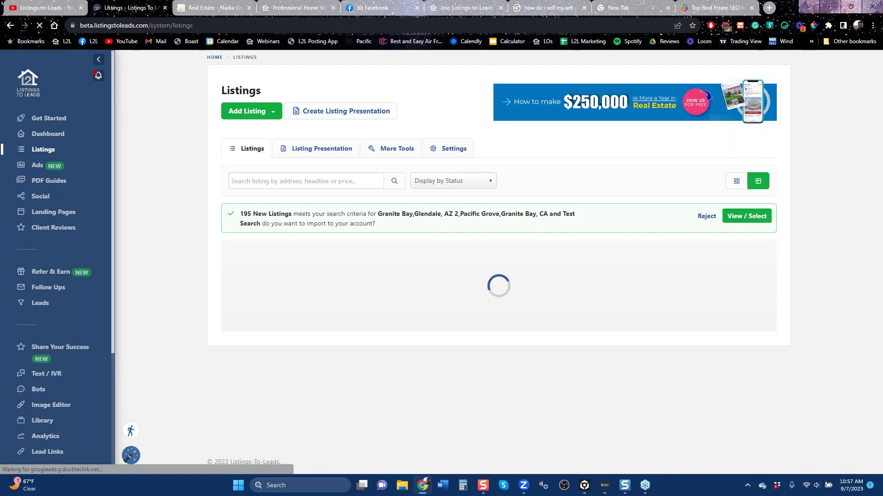
pyautogui.click(269, 114)
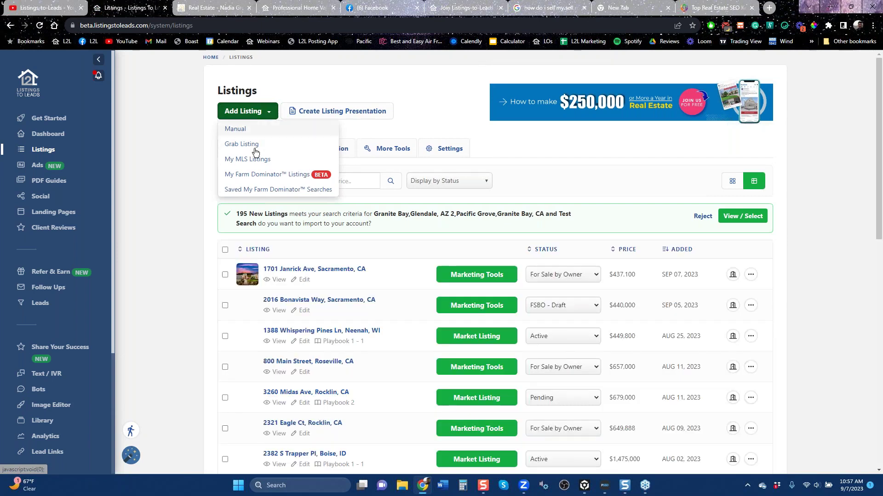
pyautogui.click(234, 144)
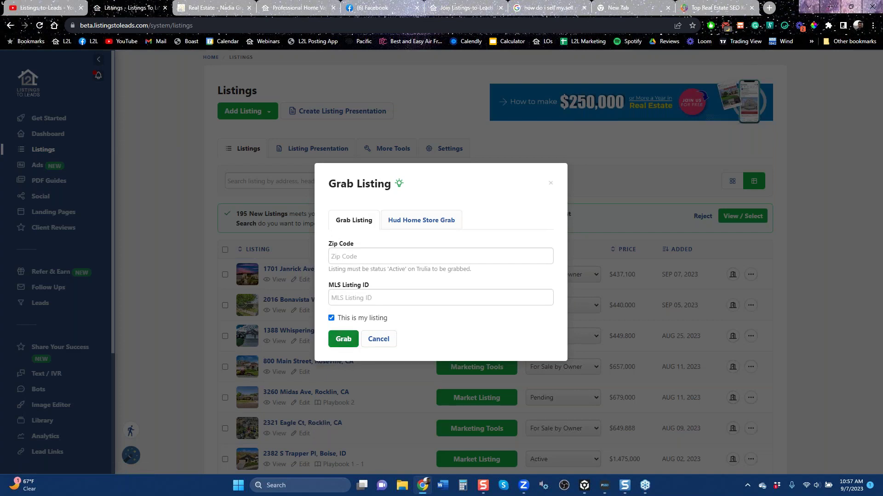
pyautogui.click(549, 186)
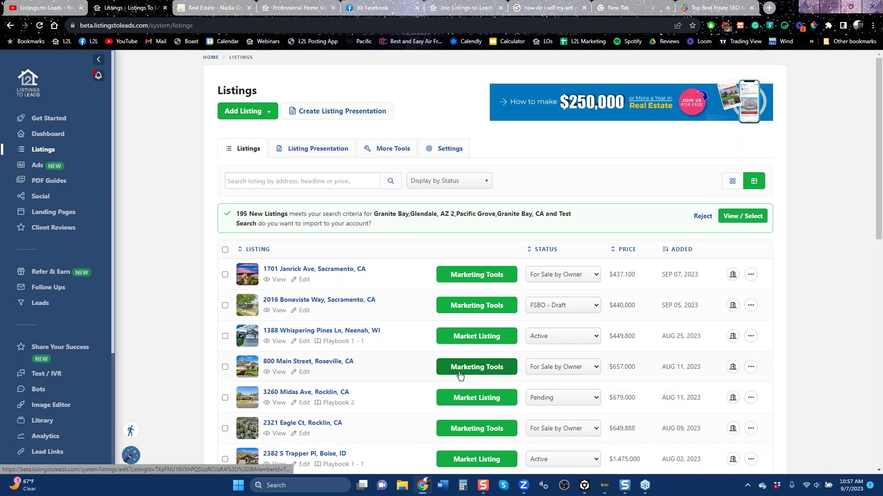
# Step: Open the marketing tools of the active Neenah, WI listing and review its Facebook and Instagram ad settings and preview
pyautogui.click(474, 343)
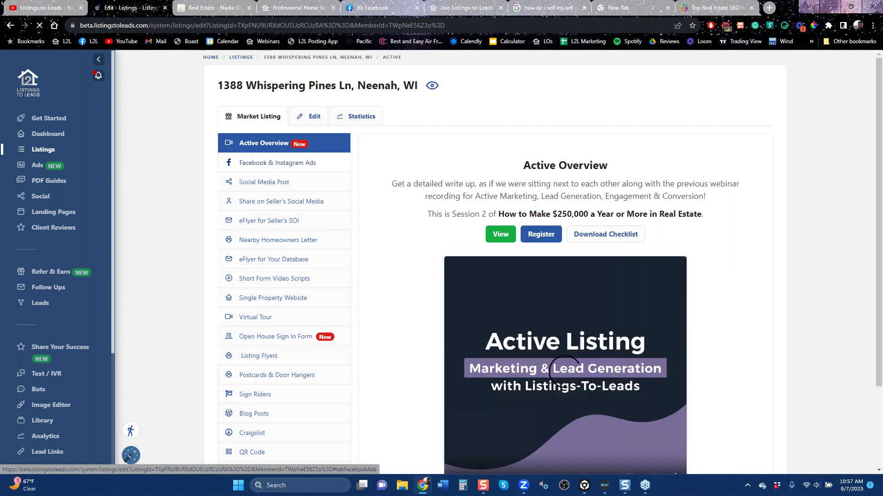
pyautogui.click(276, 163)
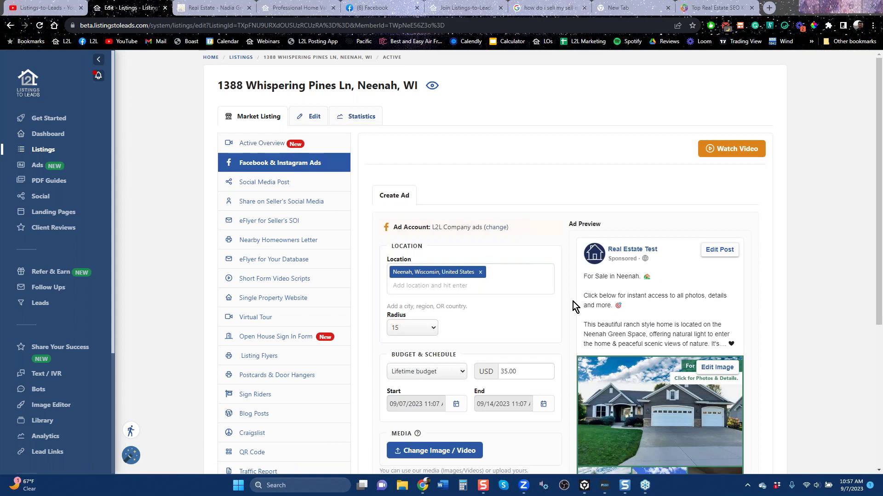
pyautogui.scroll(-5, 572, 301)
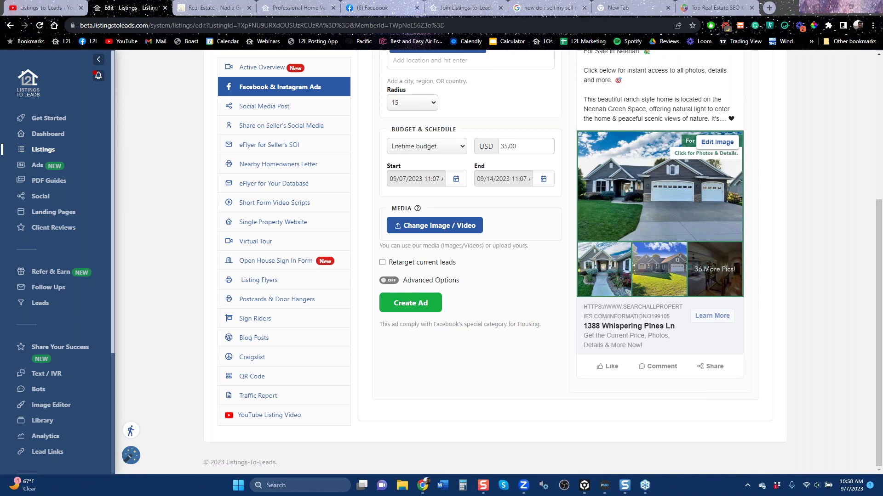
# Step: Open the Listings-to-Leads Support page
pyautogui.scroll(-4, 85, 347)
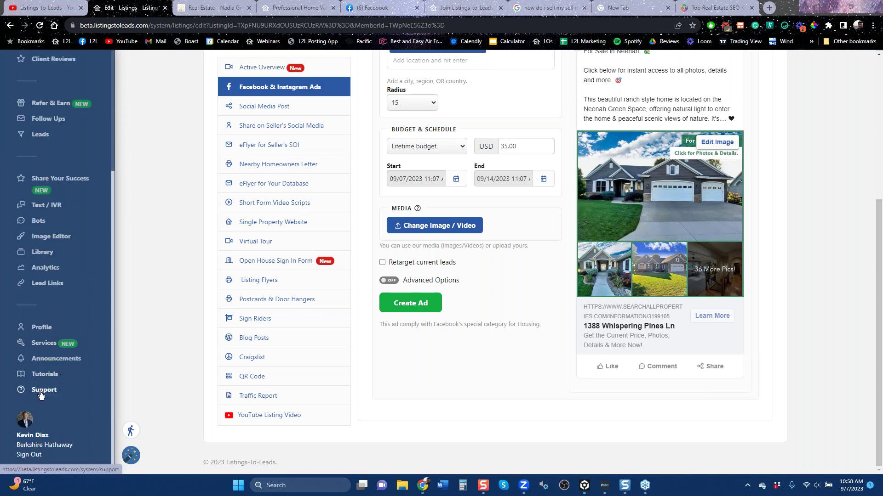
pyautogui.click(44, 390)
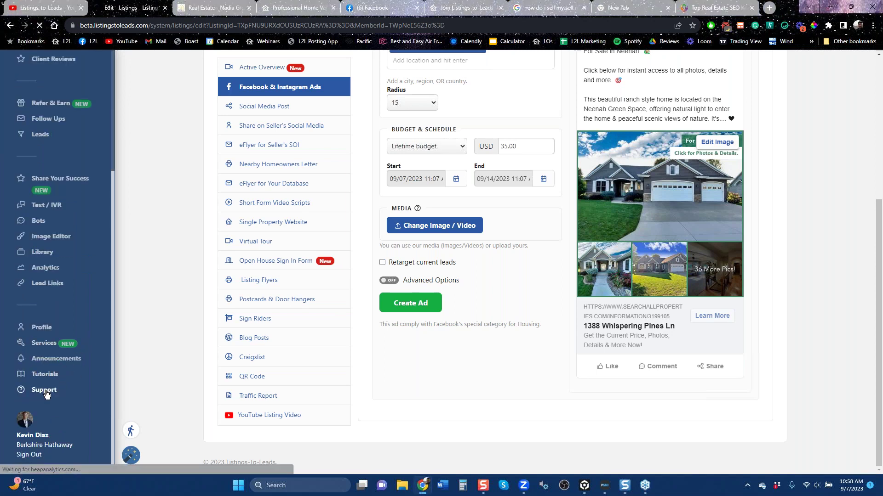